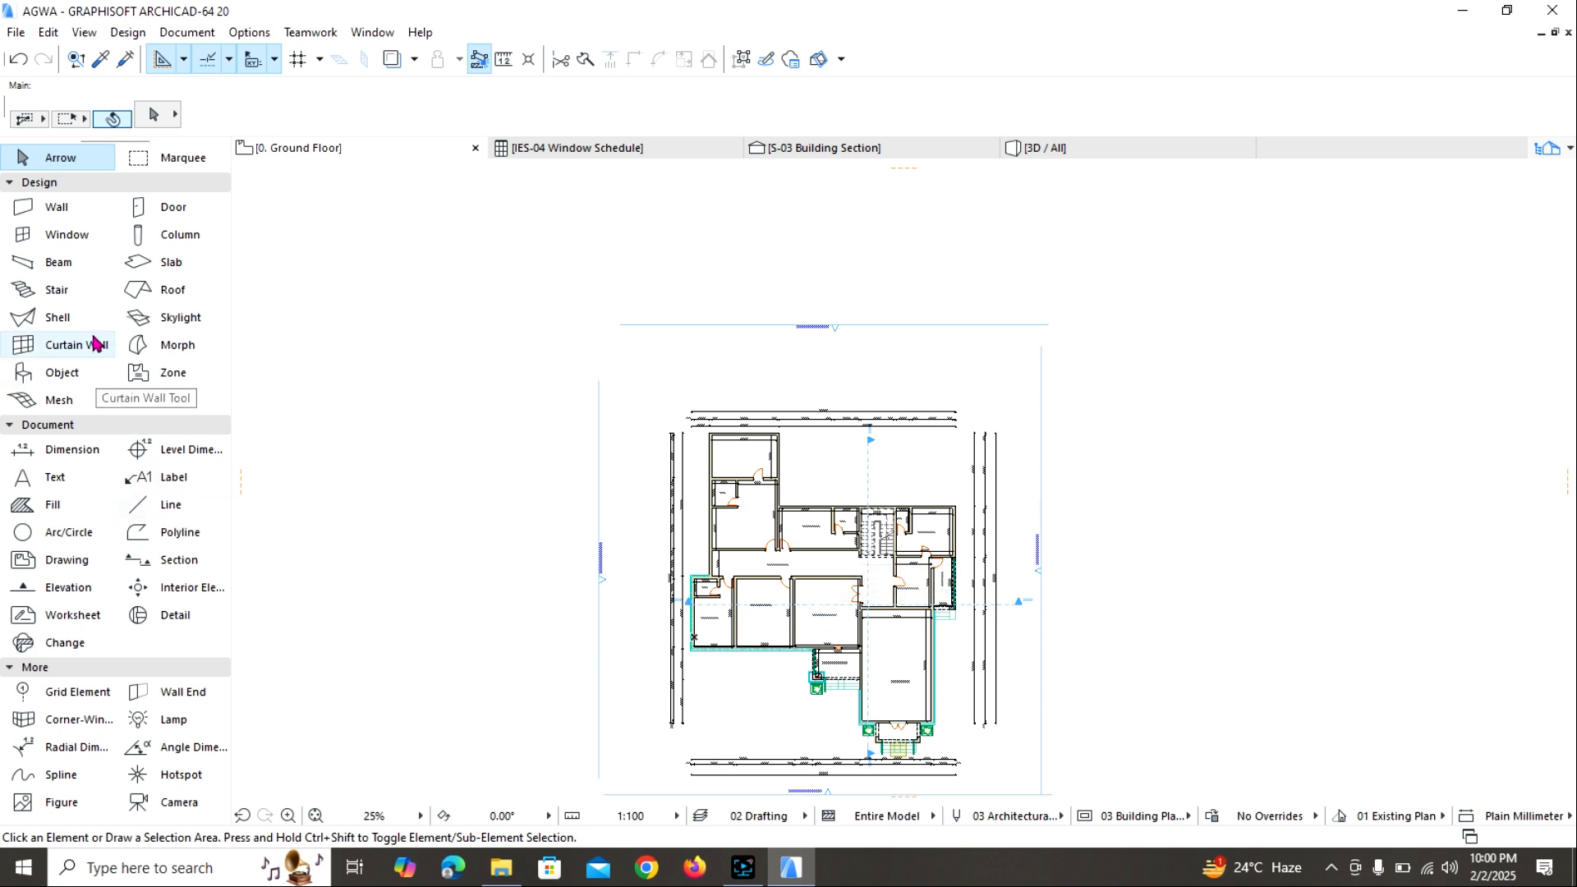
Look through the Basic Windows 20 library in the window default settings and locate Window 20.
double_click(66, 235)
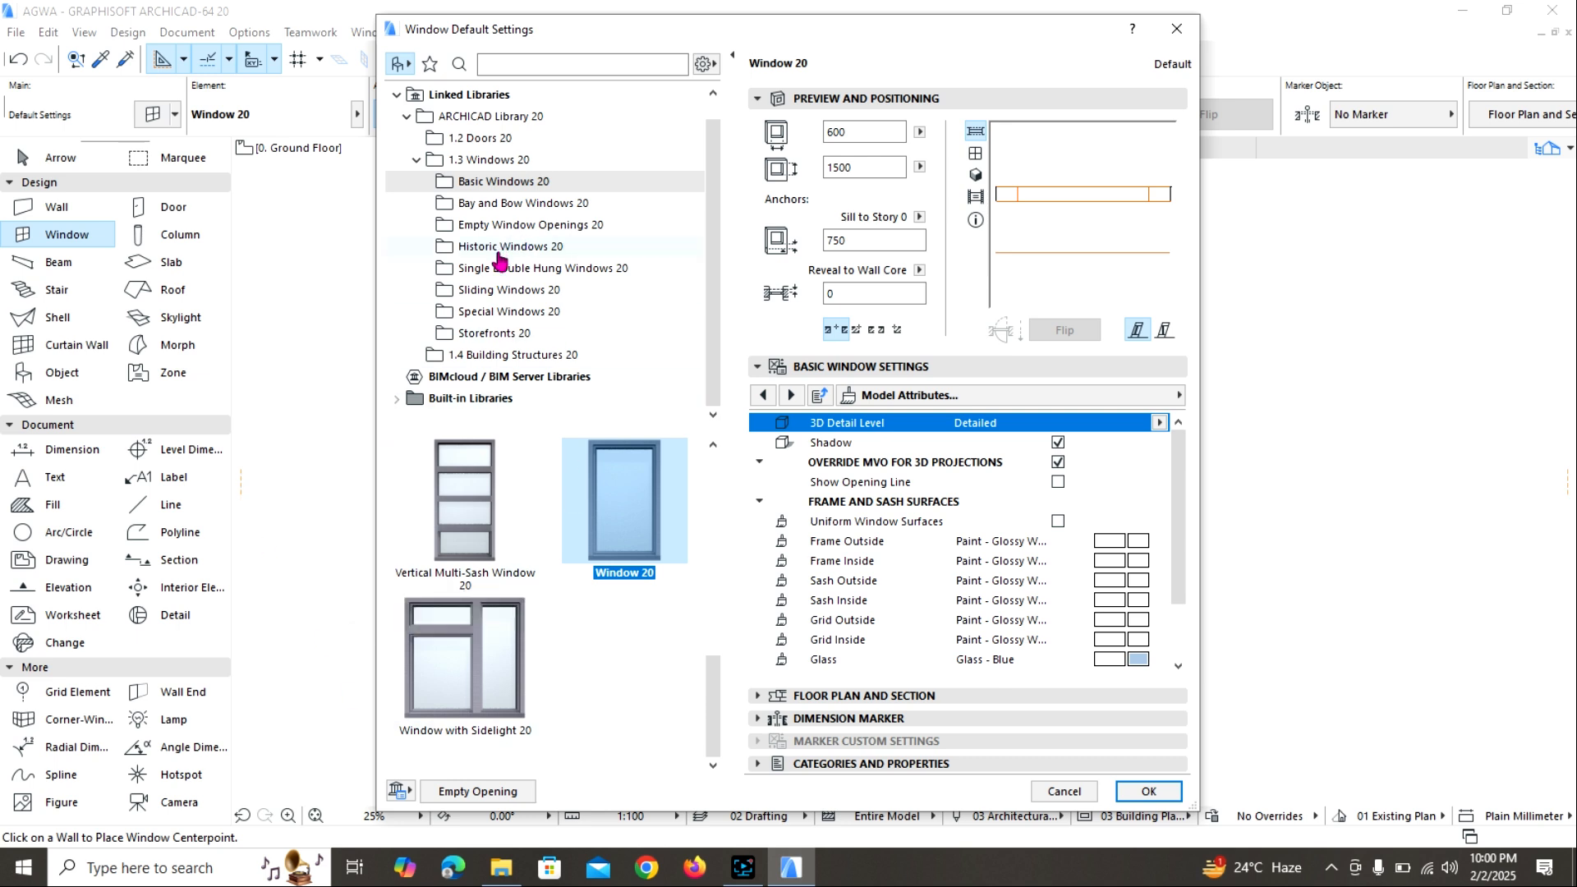
left_click(481, 163)
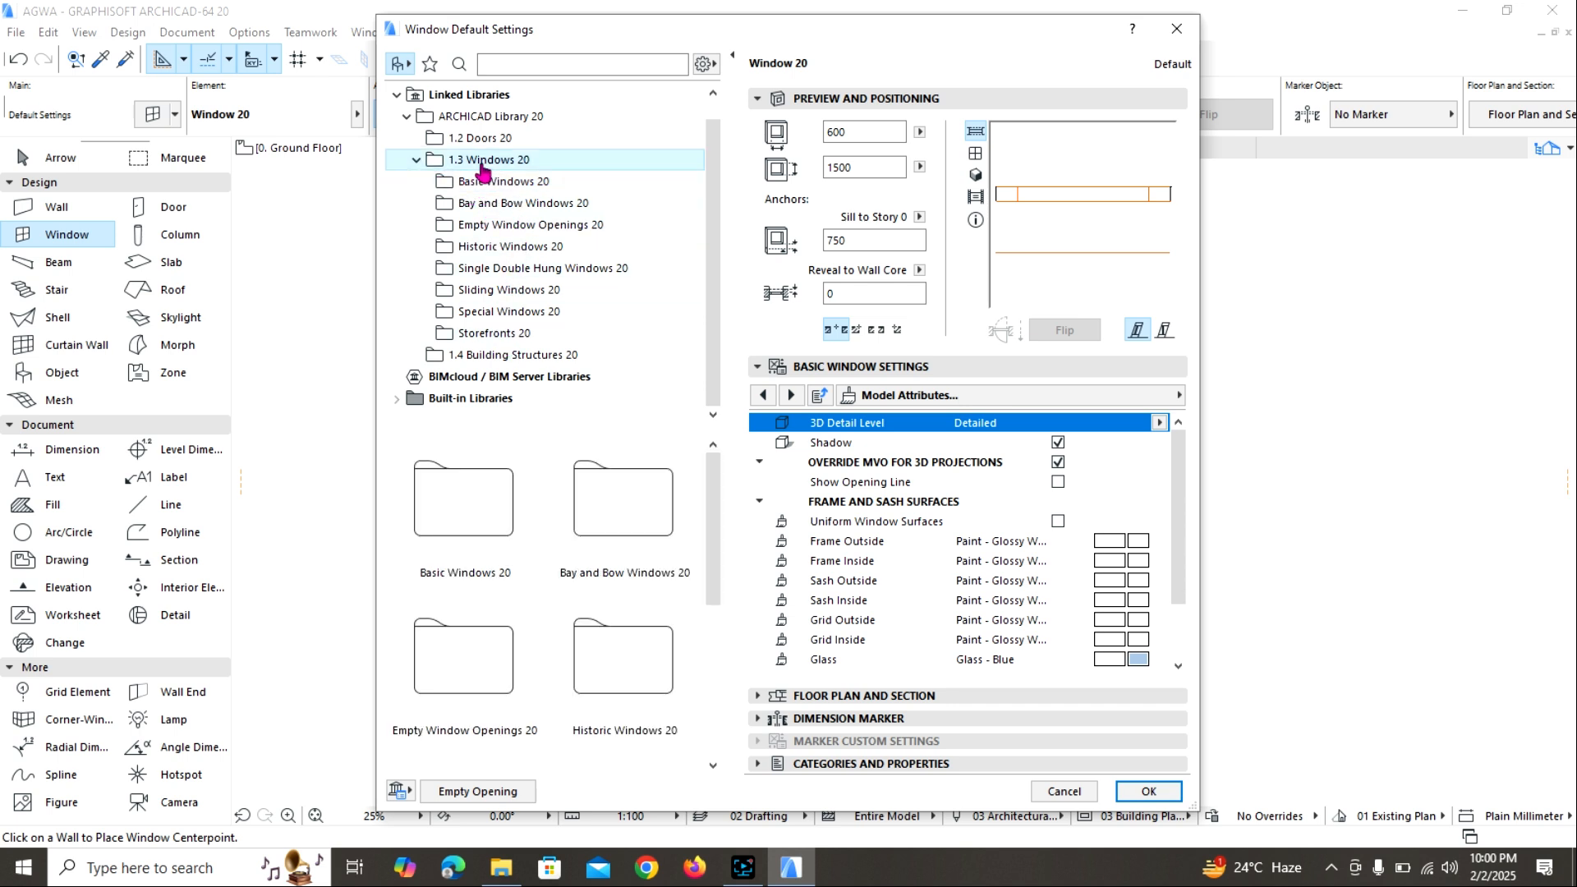
left_click(487, 188)
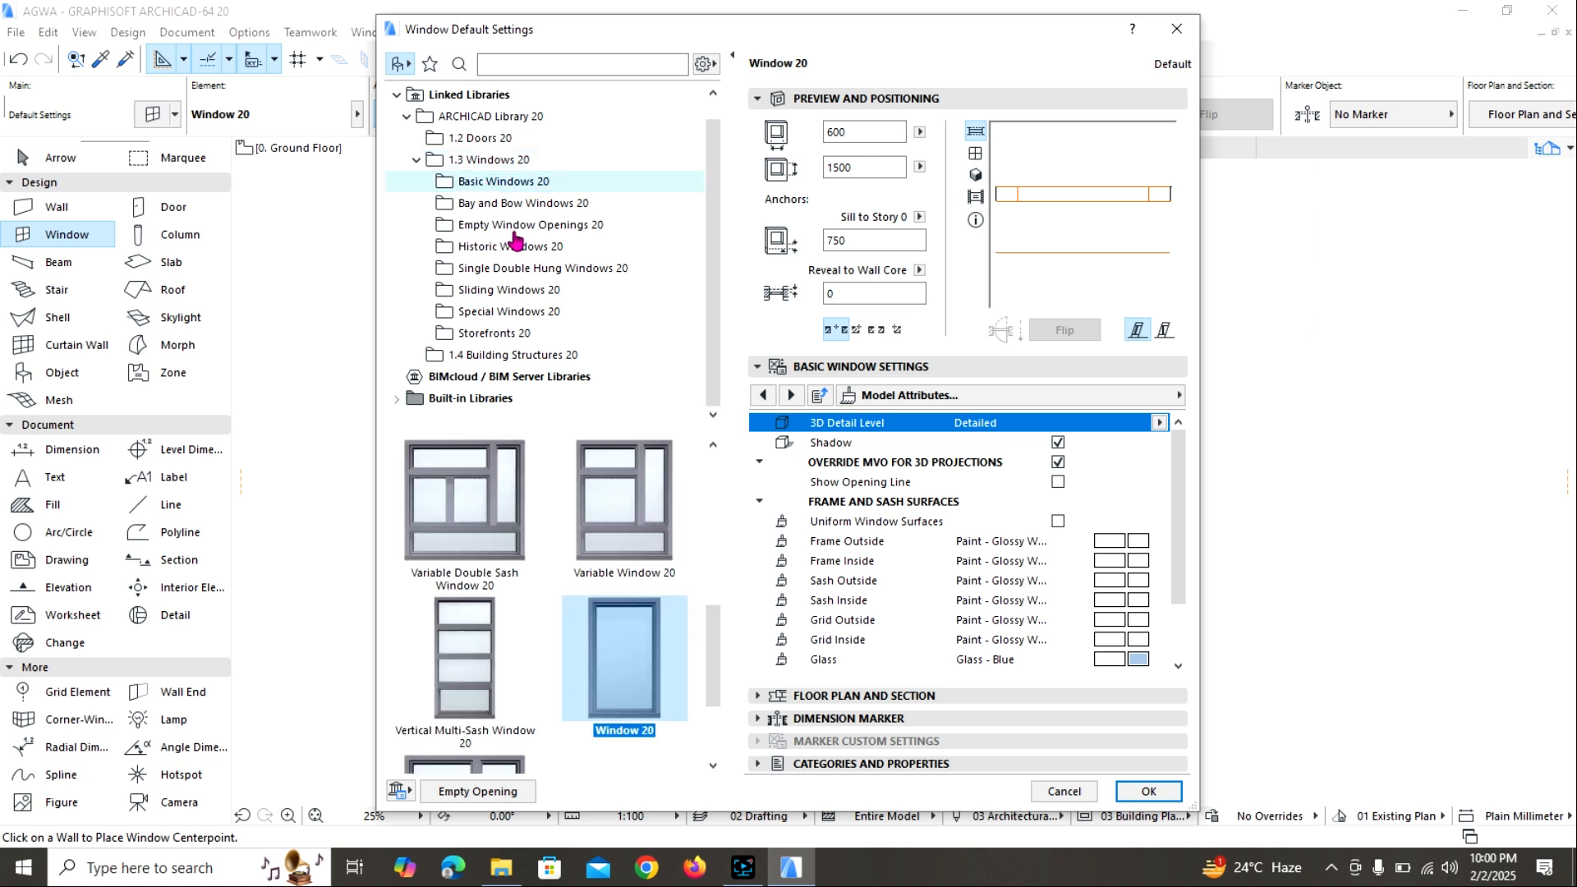
scroll(565, 529, "down", 1)
scroll(595, 588, "down", 2)
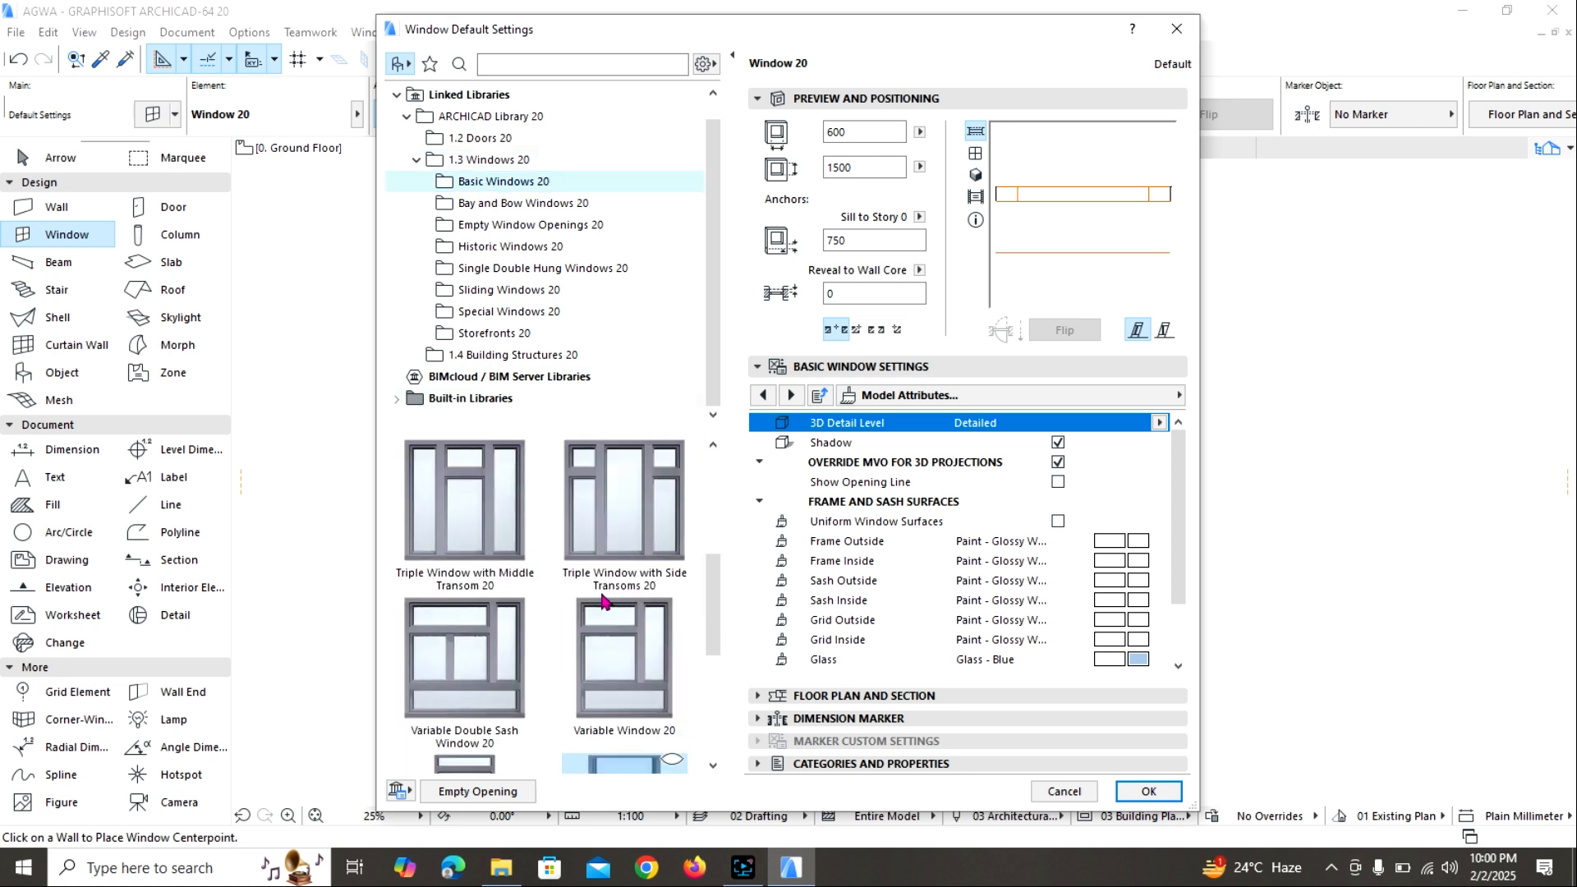
scroll(604, 586, "up", 2)
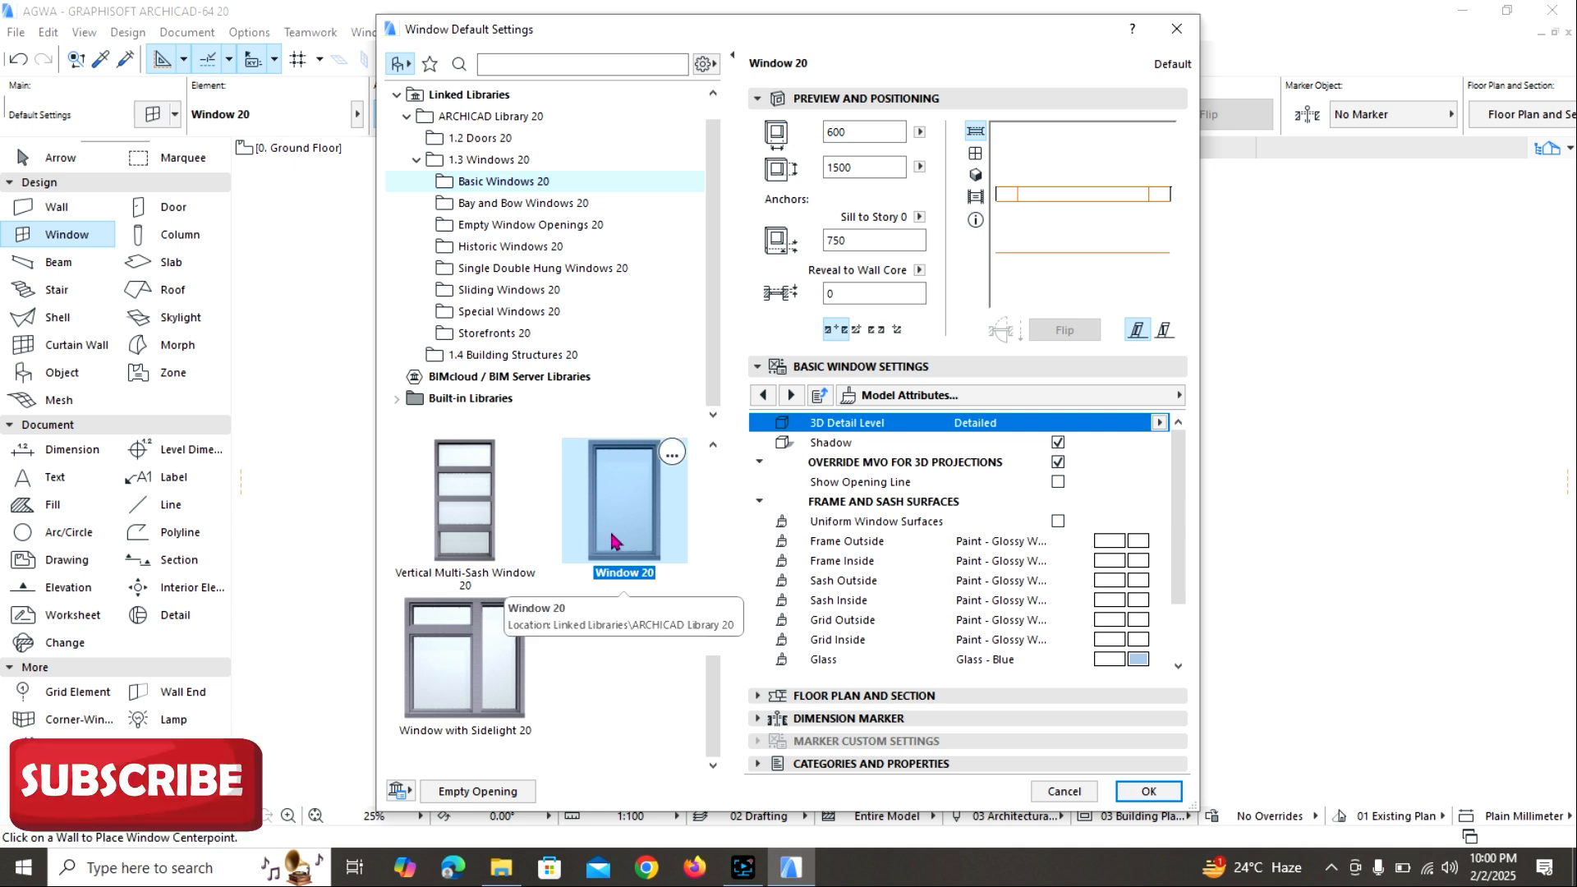
left_click(614, 539)
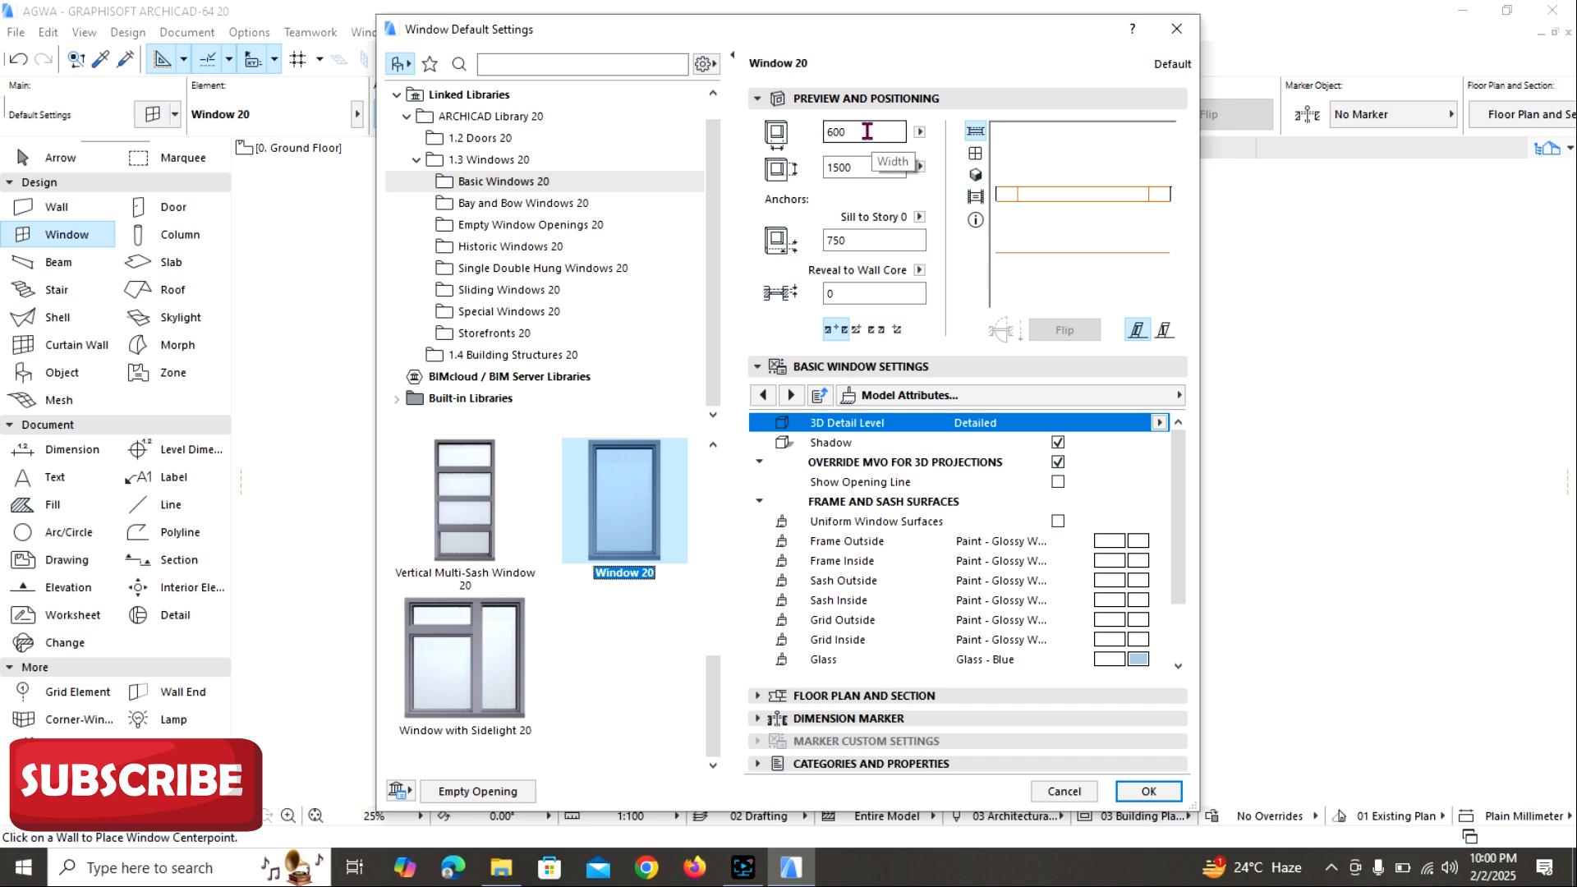
left_click(1175, 31)
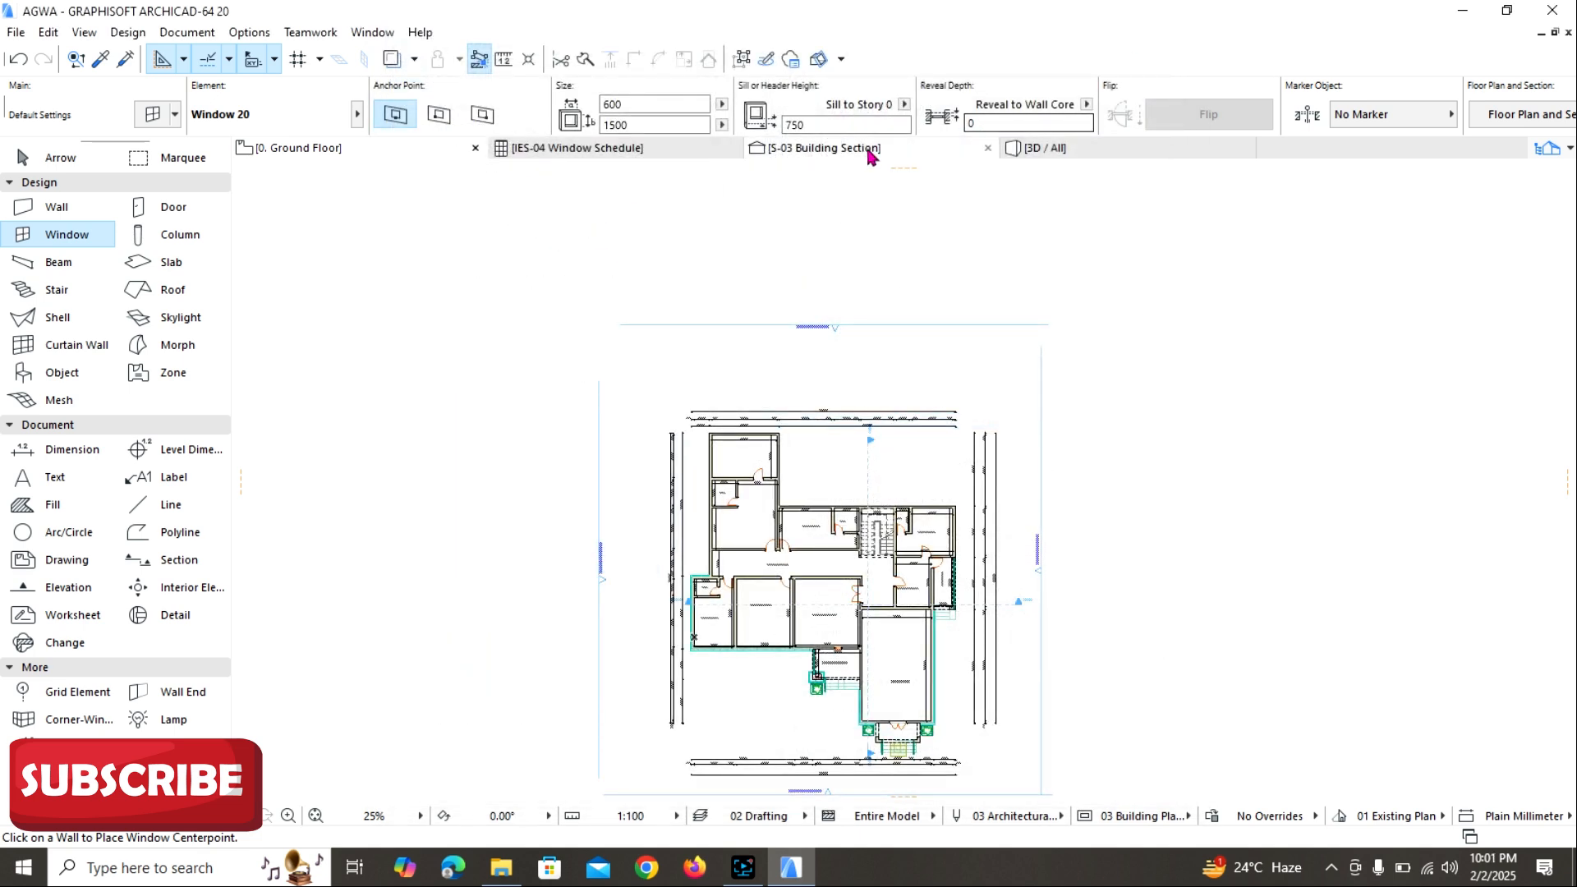
Examine the building's front facade and entrance porch in the 3D view.
left_click(1059, 148)
scroll(936, 390, "down", 10)
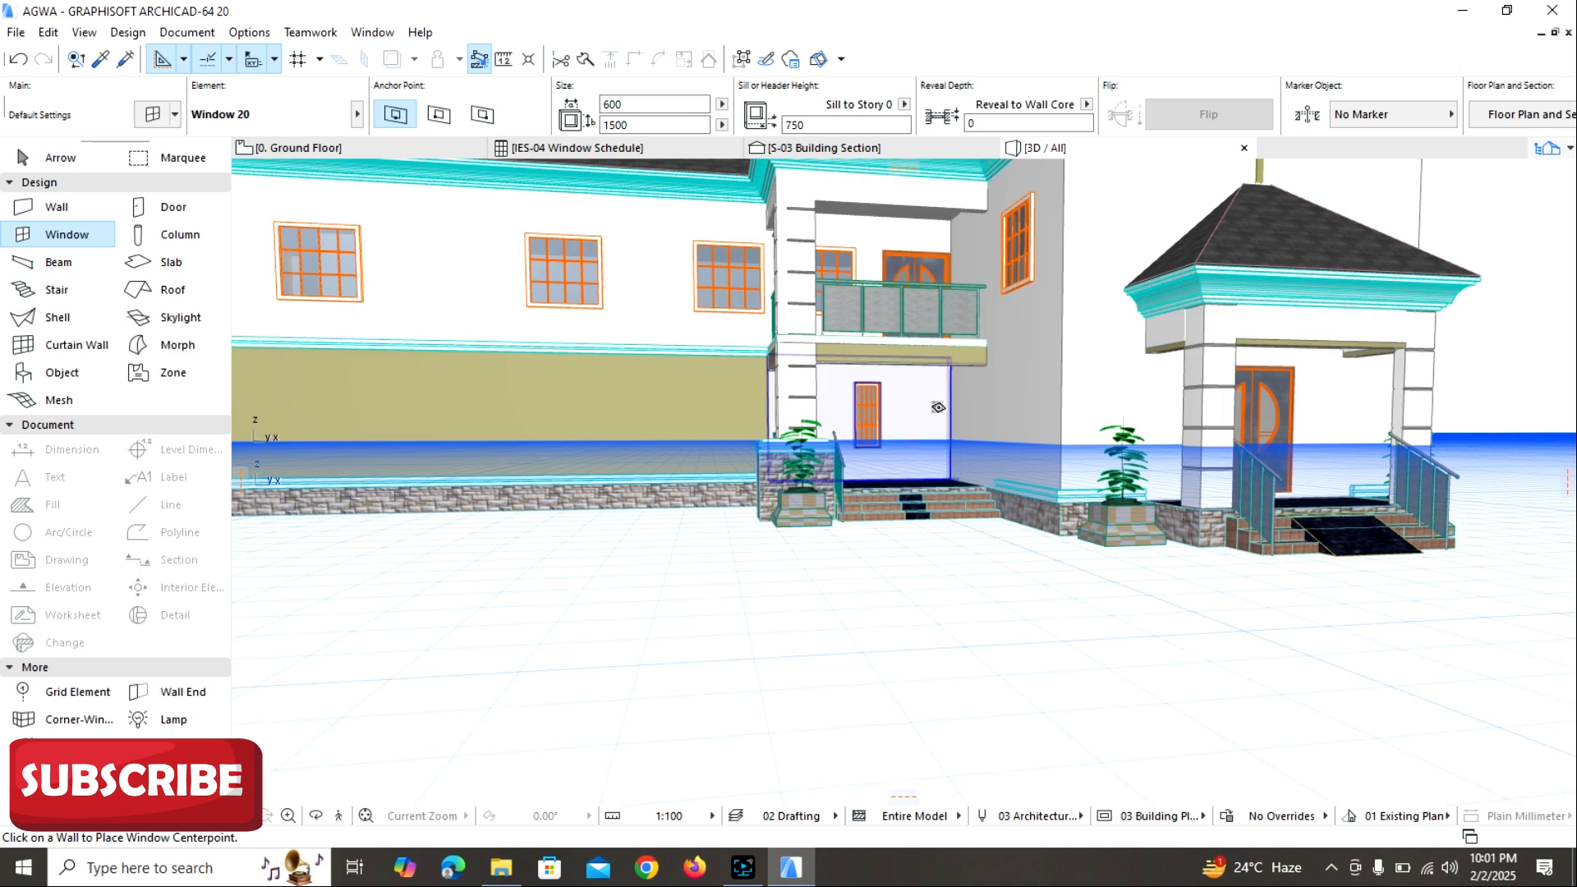
scroll(938, 408, "down", 5)
middle_click_drag(939, 407, 920, 507, "shift")
scroll(919, 506, "up", 10)
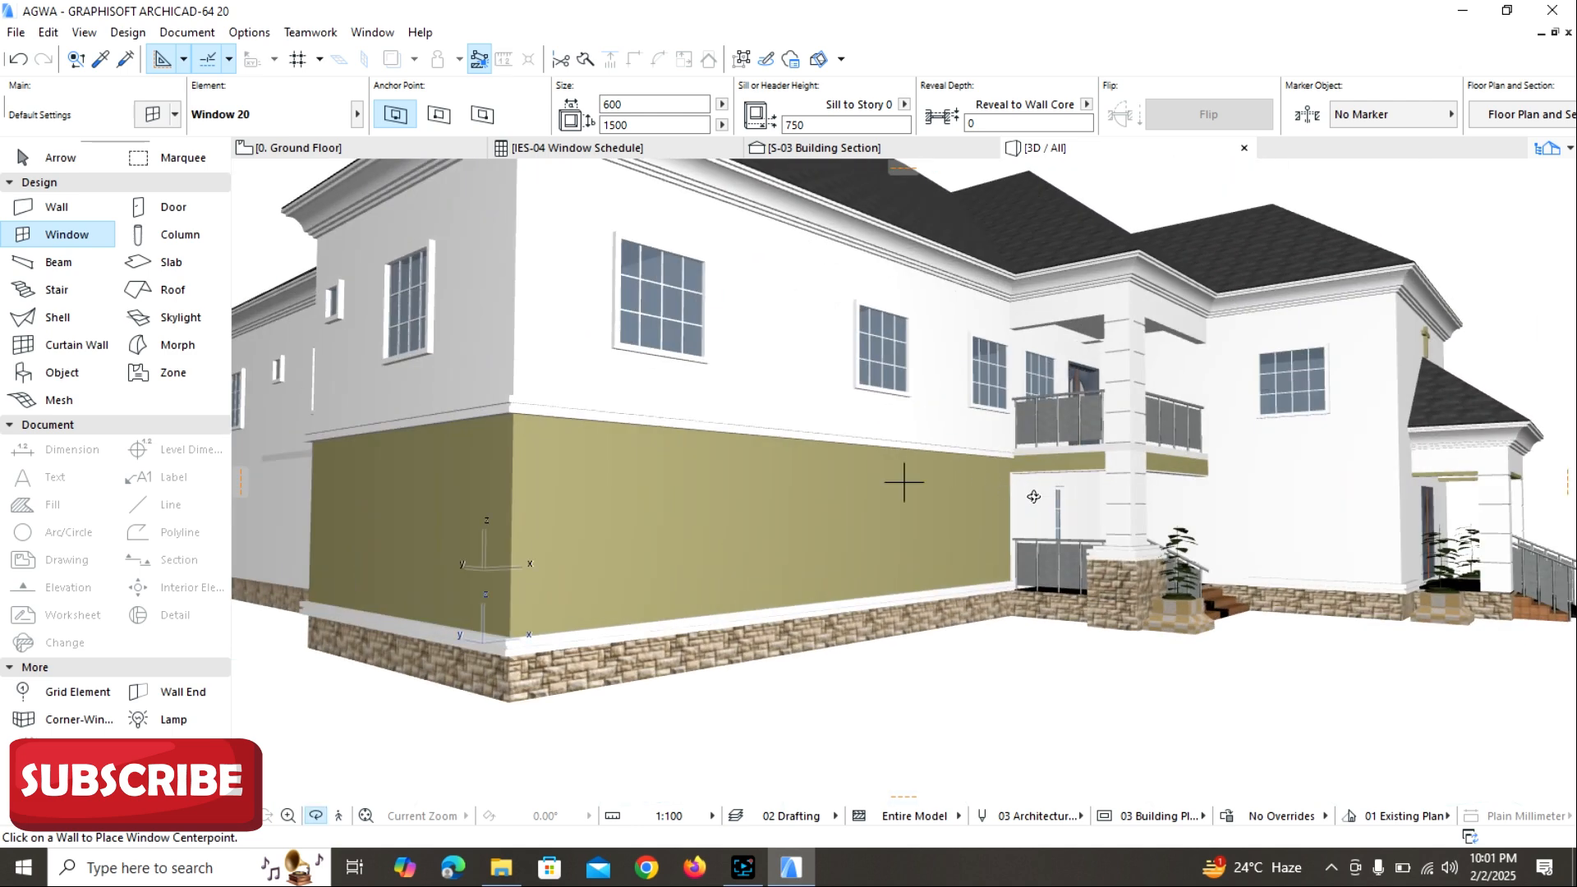
scroll(904, 479, "down", 8)
middle_click_drag(904, 481, 567, 472, "shift")
scroll(566, 473, "up", 2)
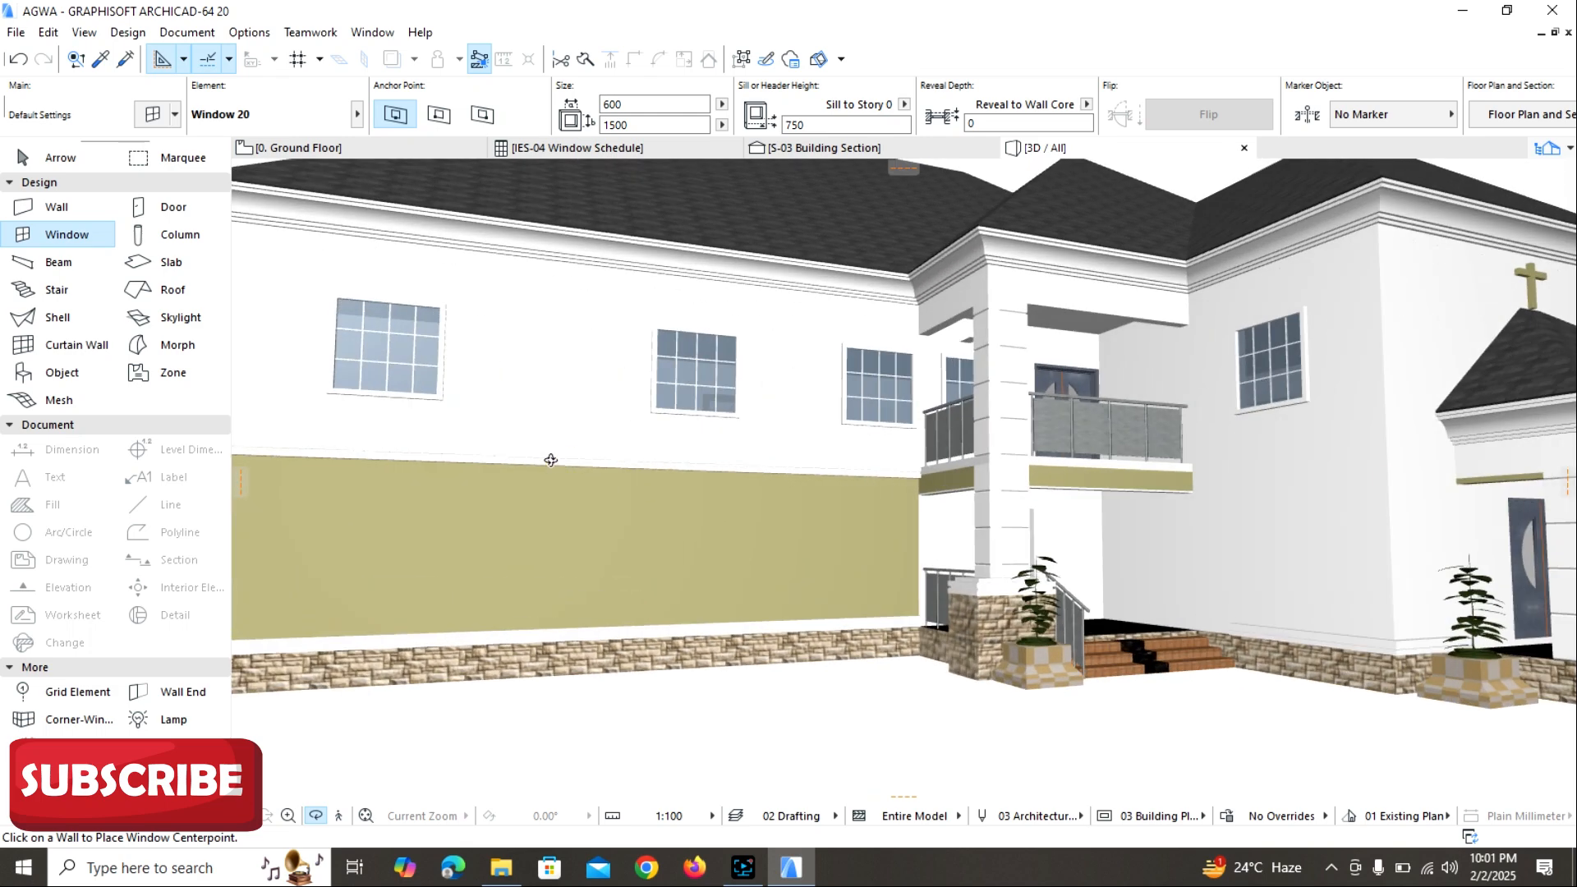
scroll(730, 406, "down", 2)
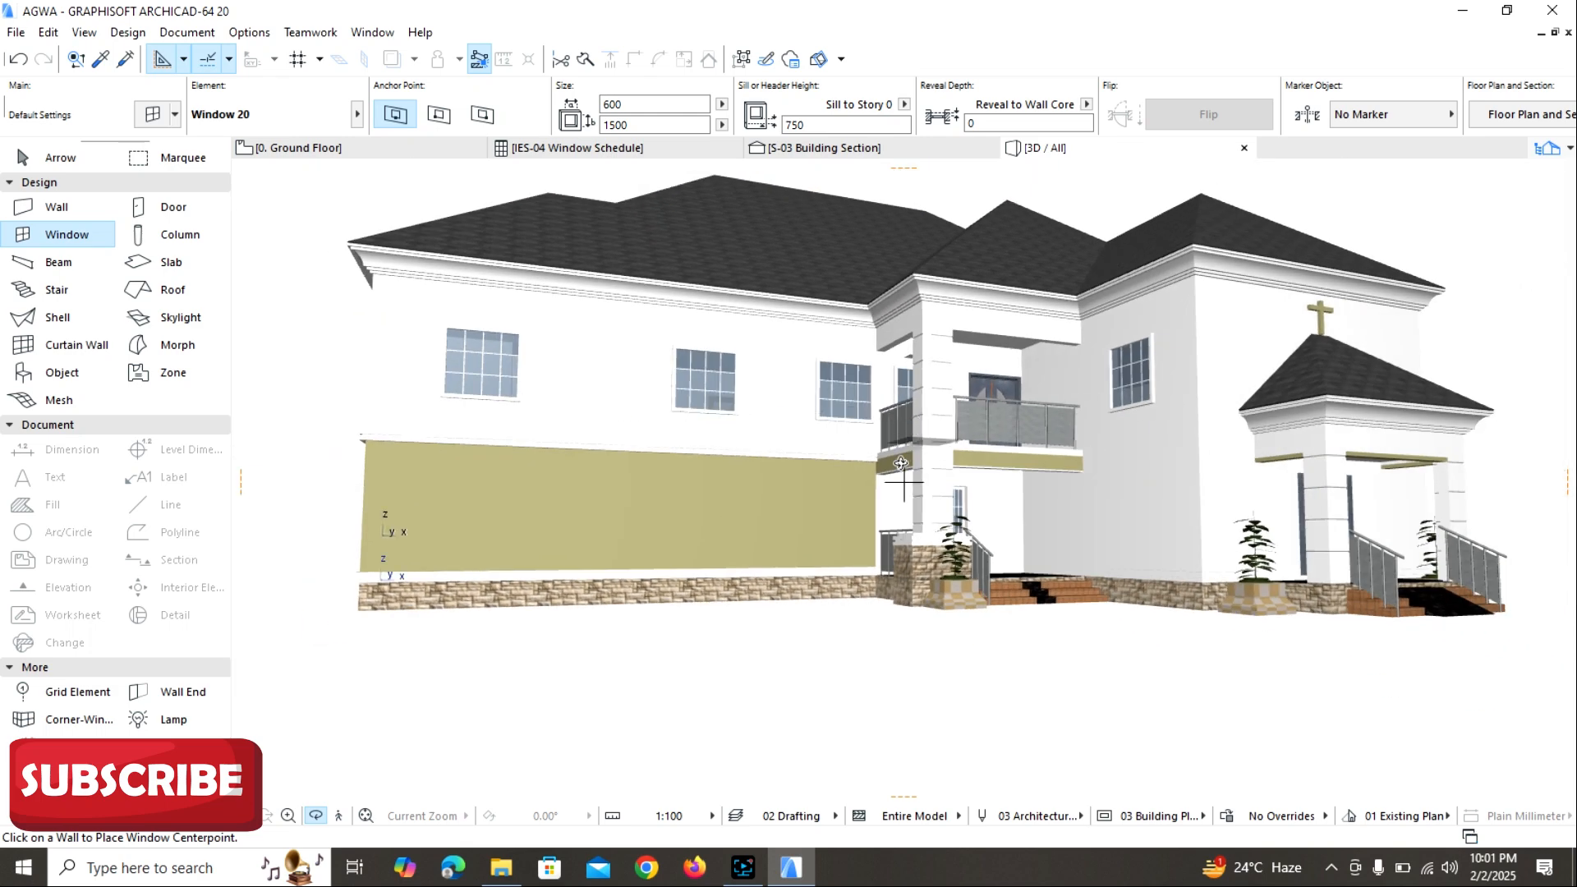
scroll(865, 526, "up", 4)
scroll(865, 525, "up", 4)
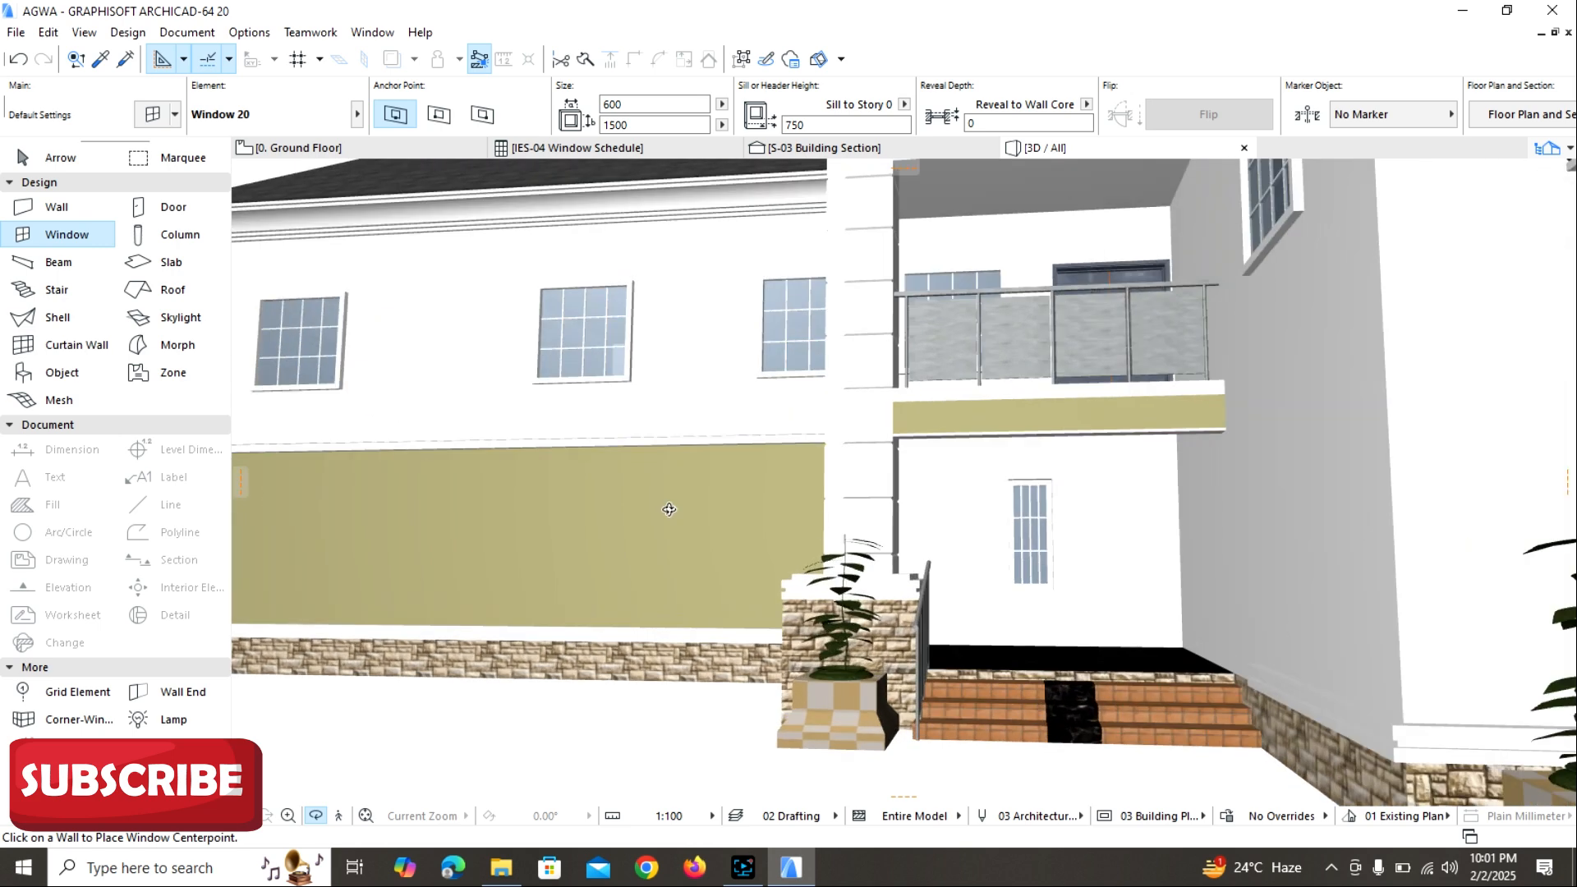
Delete the narrow ground-floor window in the entrance porch wall below the balcony in the 3D view.
key("Escape")
key("Escape")
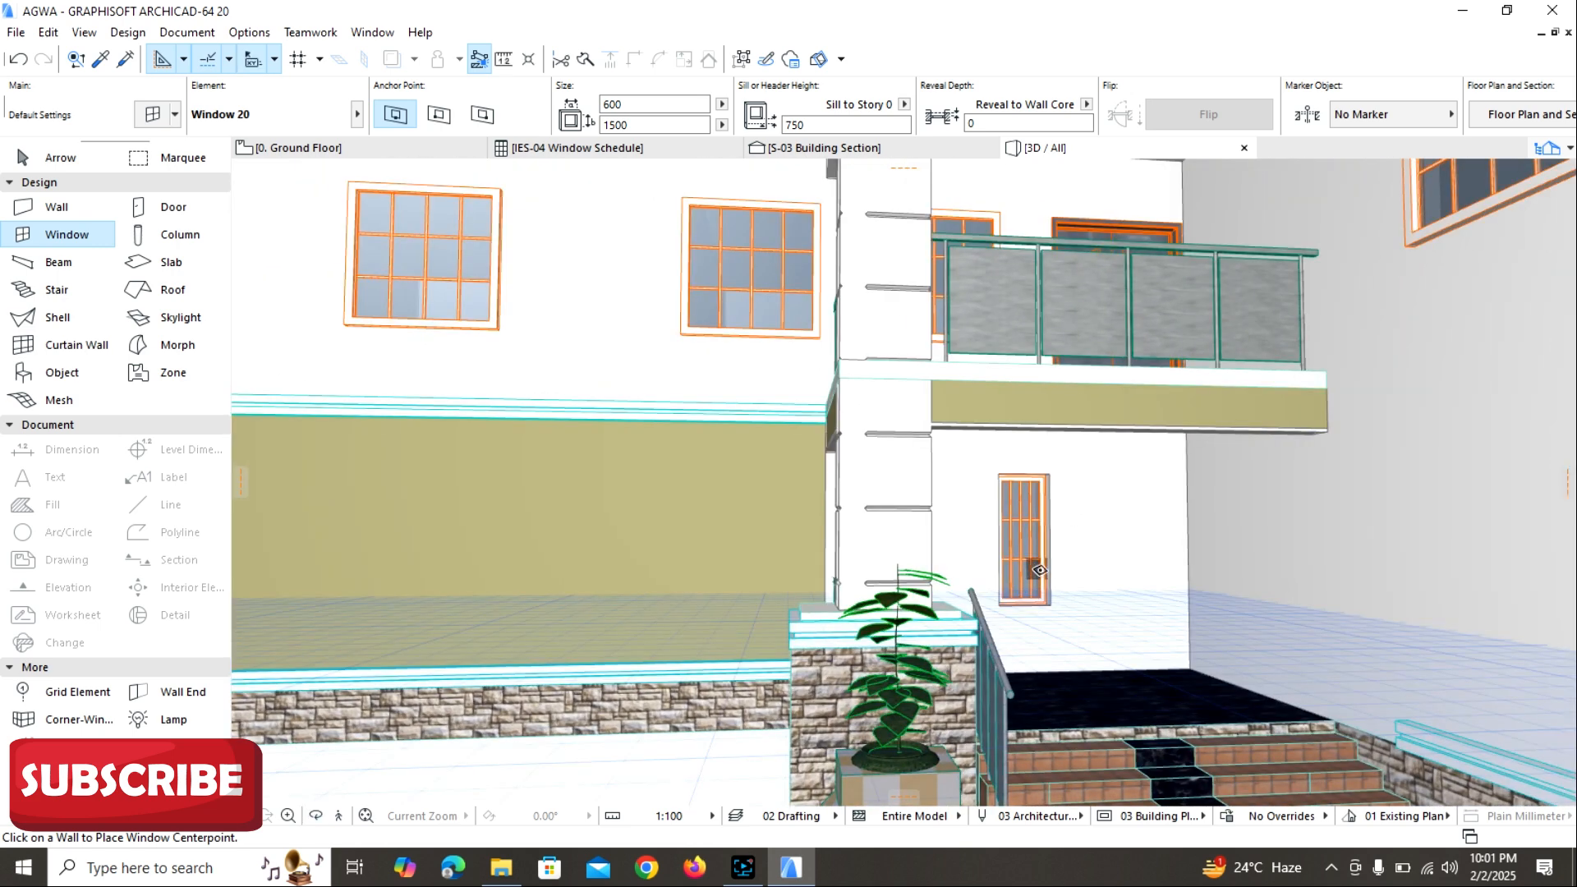
left_click(1039, 570)
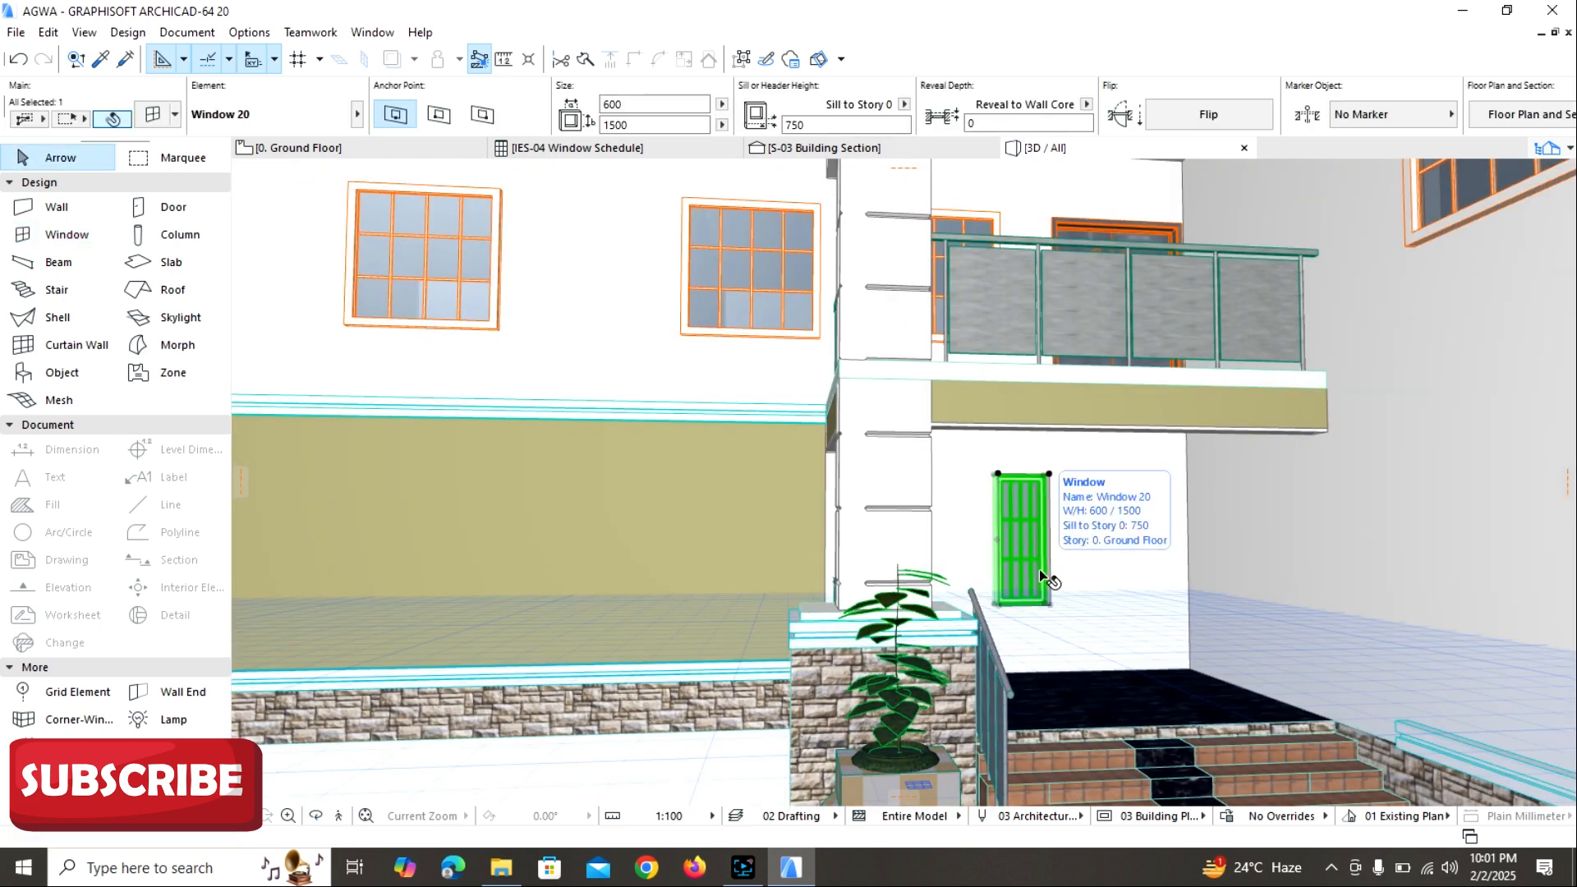
key("Escape")
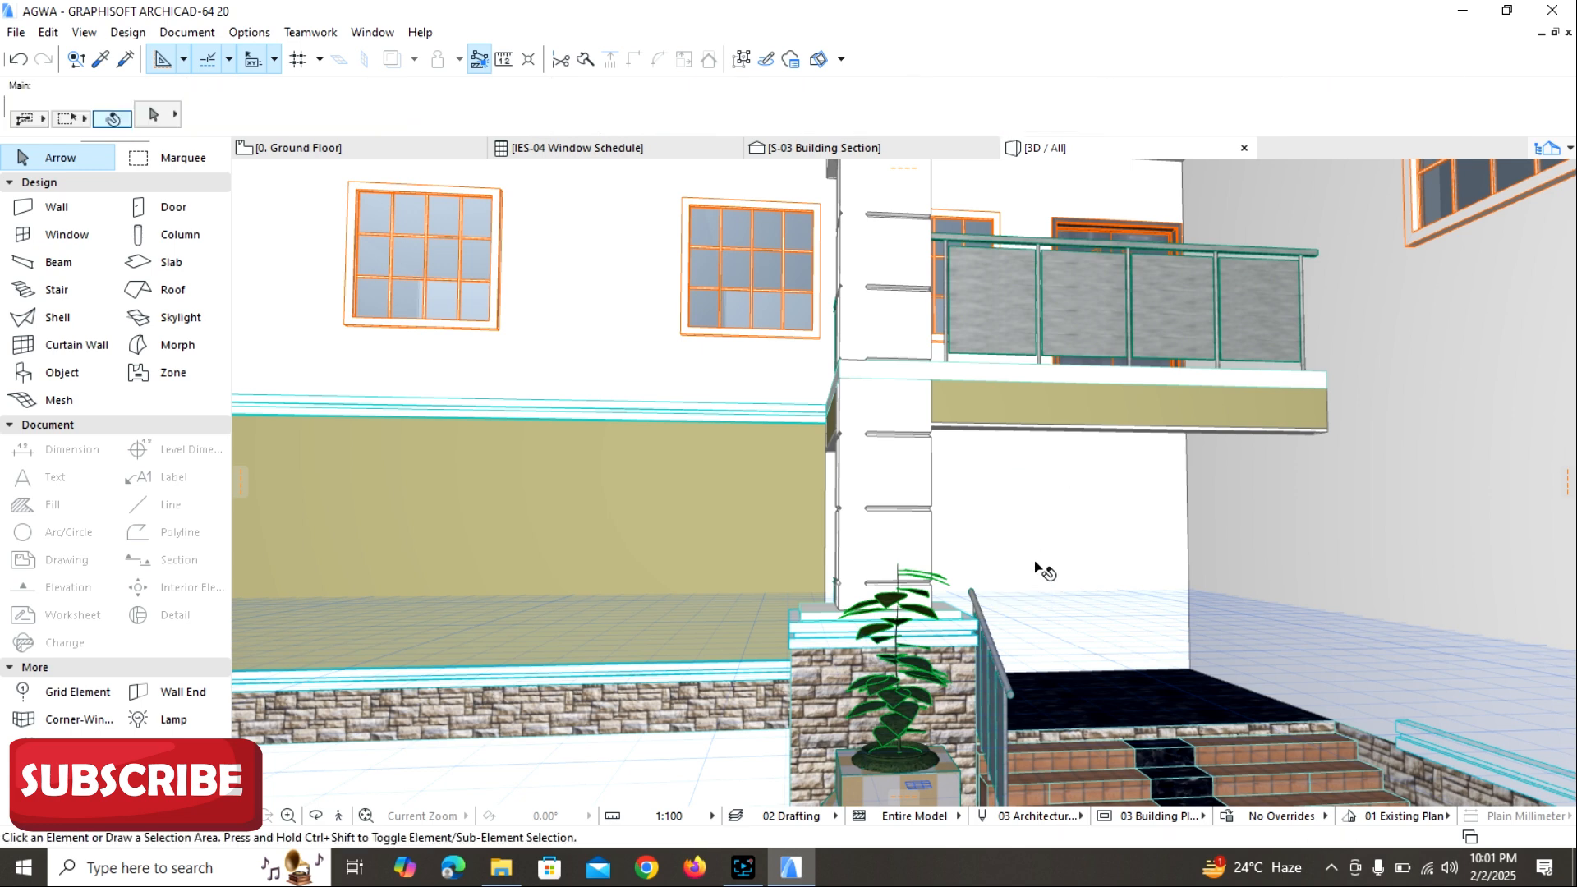
Return to the Ground Floor plan and open the default settings of the Window tool.
scroll(1038, 569, "down", 6)
middle_click_drag(1039, 574, 807, 407, "shift")
left_click(359, 149)
scroll(807, 407, "up", 4)
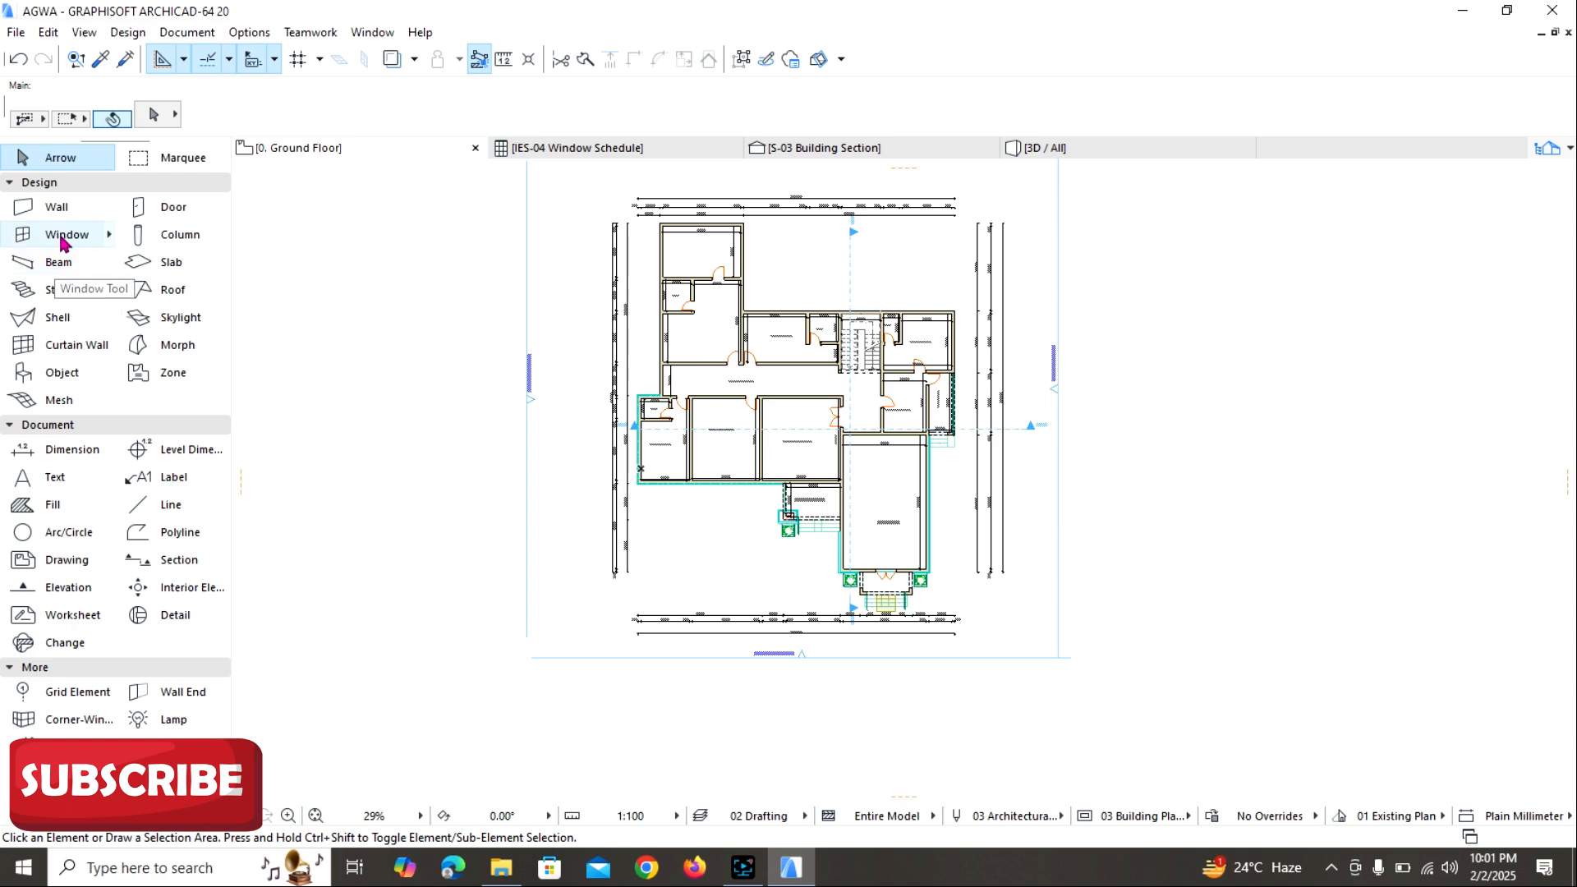
left_click(63, 236)
key("ctrl+t")
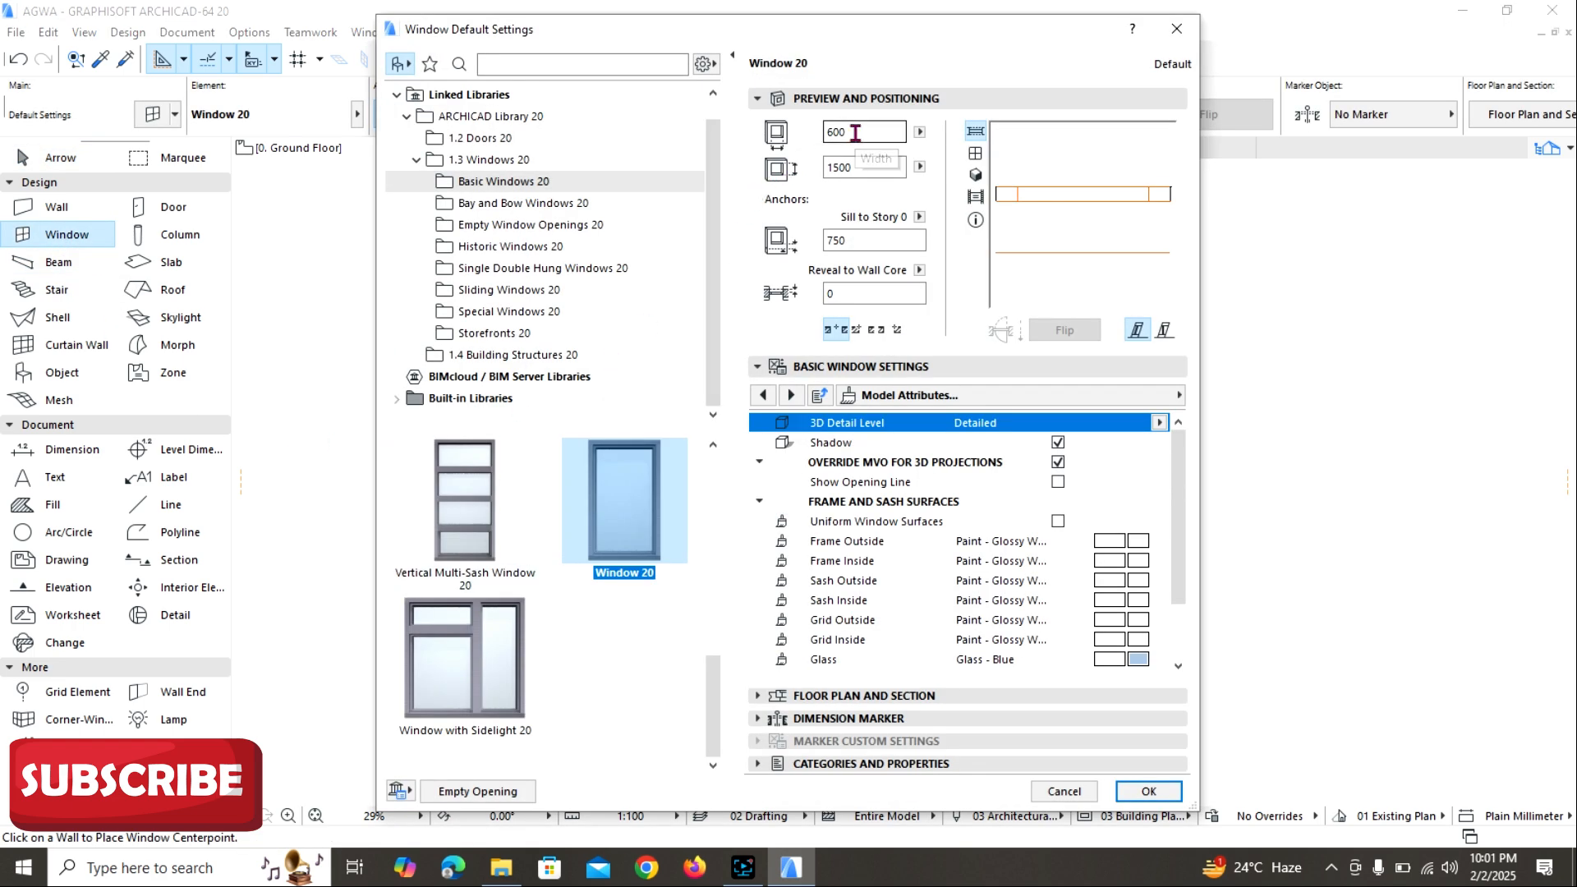
Set the default window's width to 1500 and its sill height to Story 0 to 750.
double_click(855, 131)
type("1")
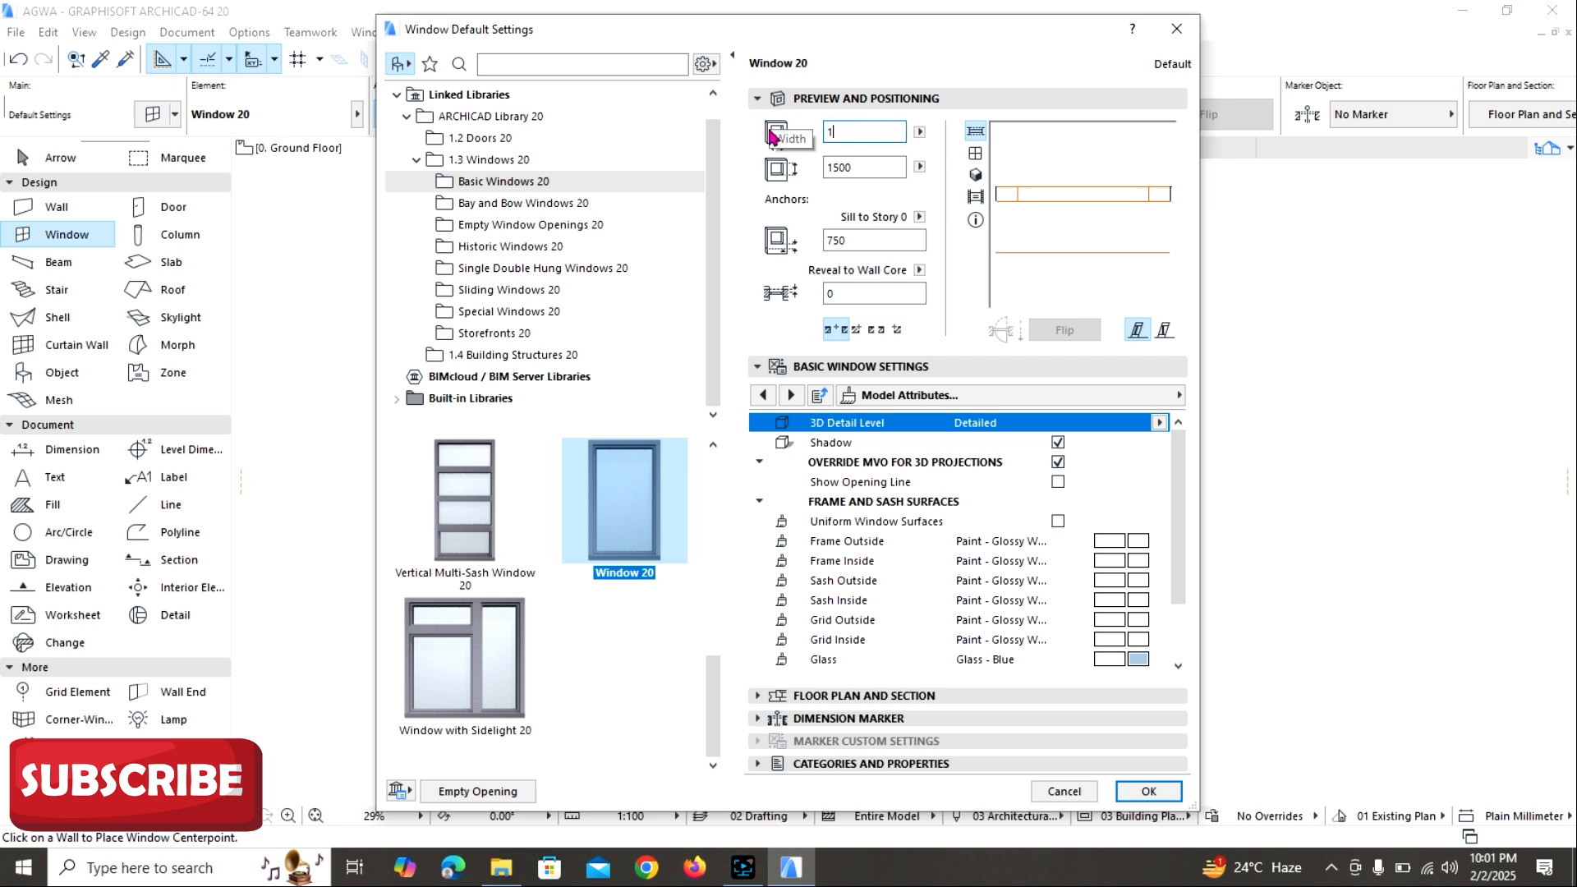
type("500")
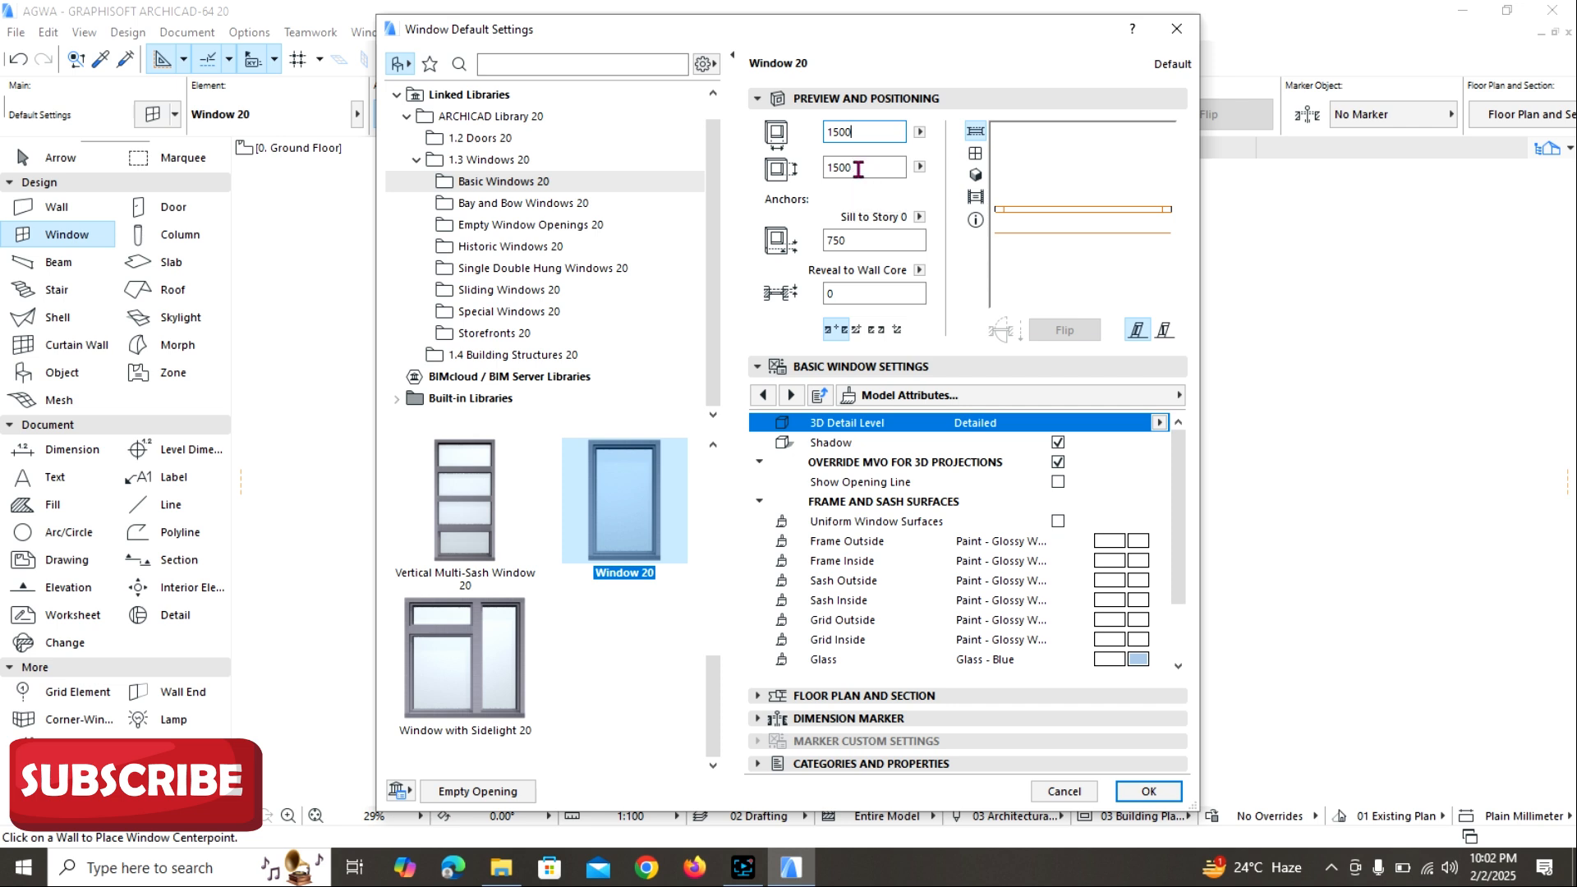
double_click(841, 240)
type("750")
mouse_move(748, 868)
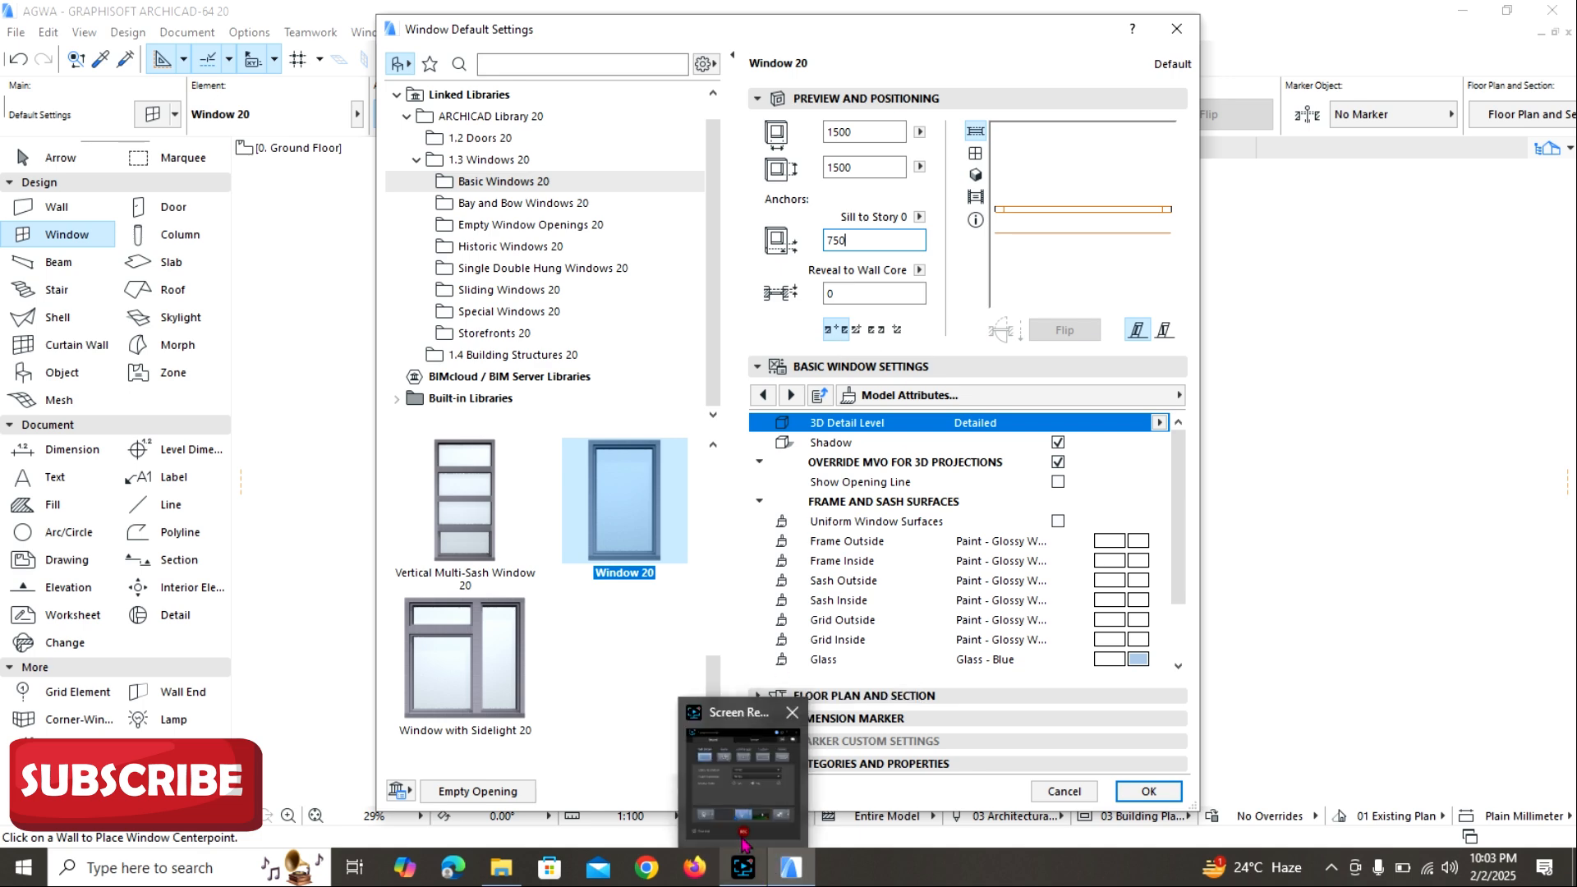
left_click(741, 838)
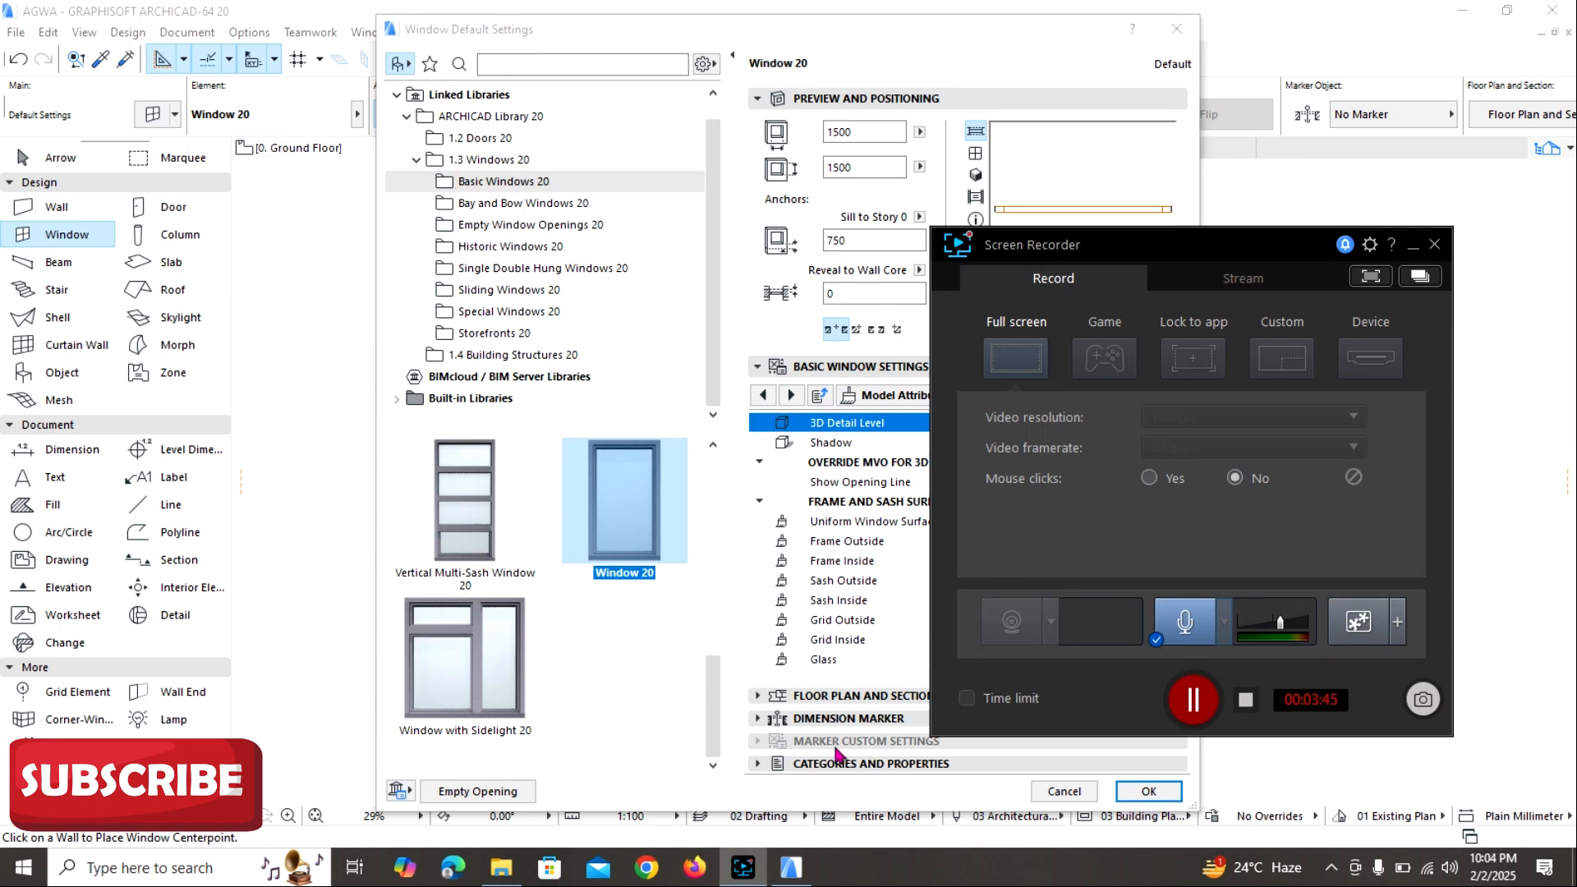
left_click(1414, 248)
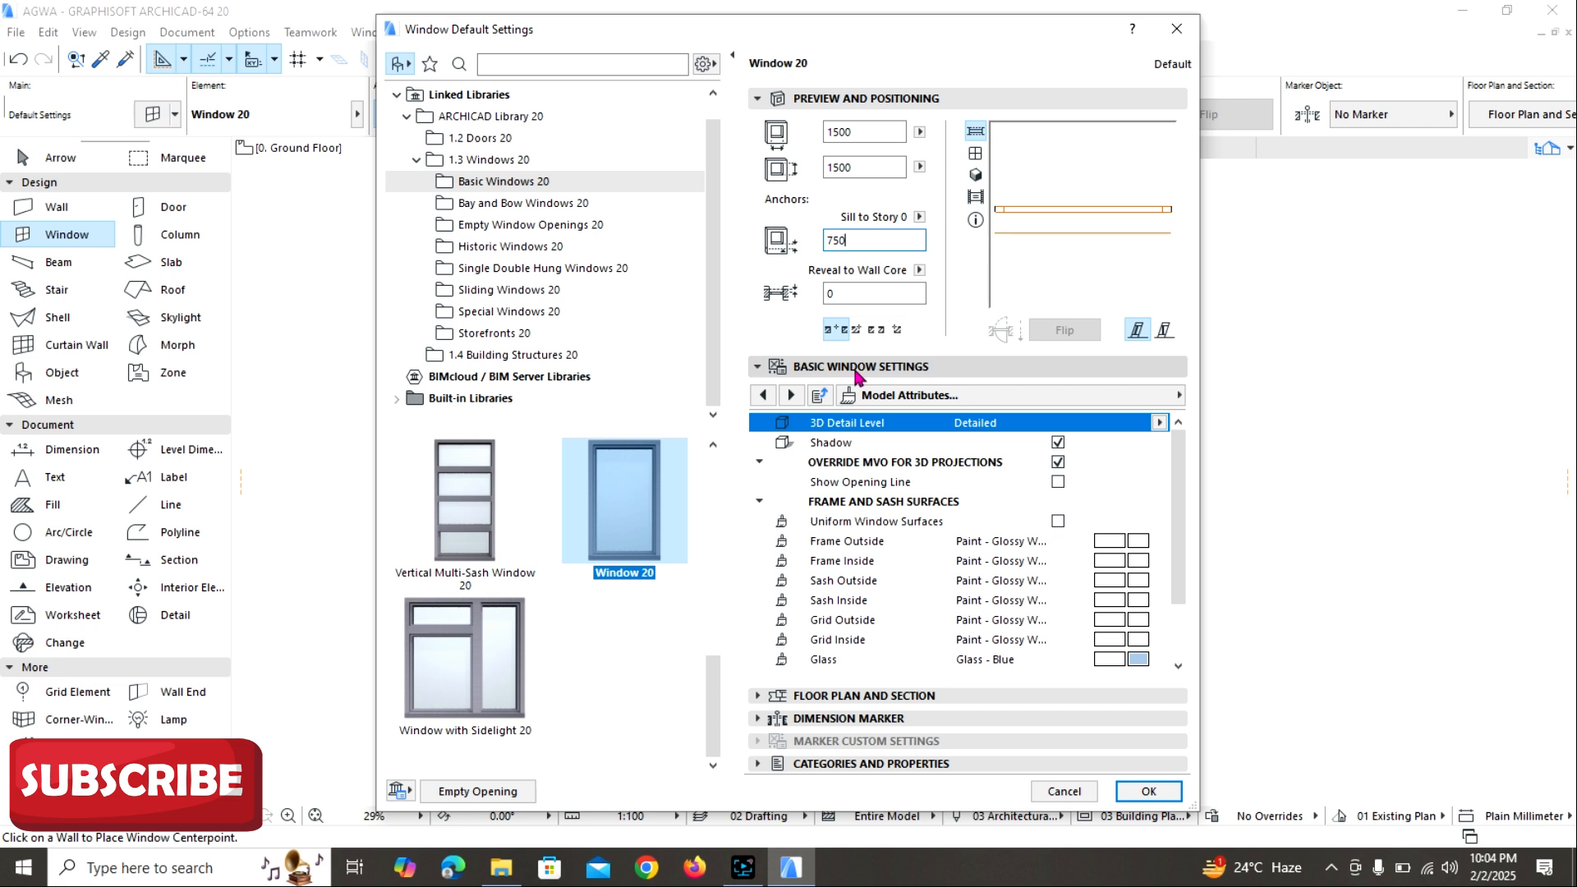
Set the outside and inside frame surfaces of the default window to Metal - Iron.
left_click(914, 369)
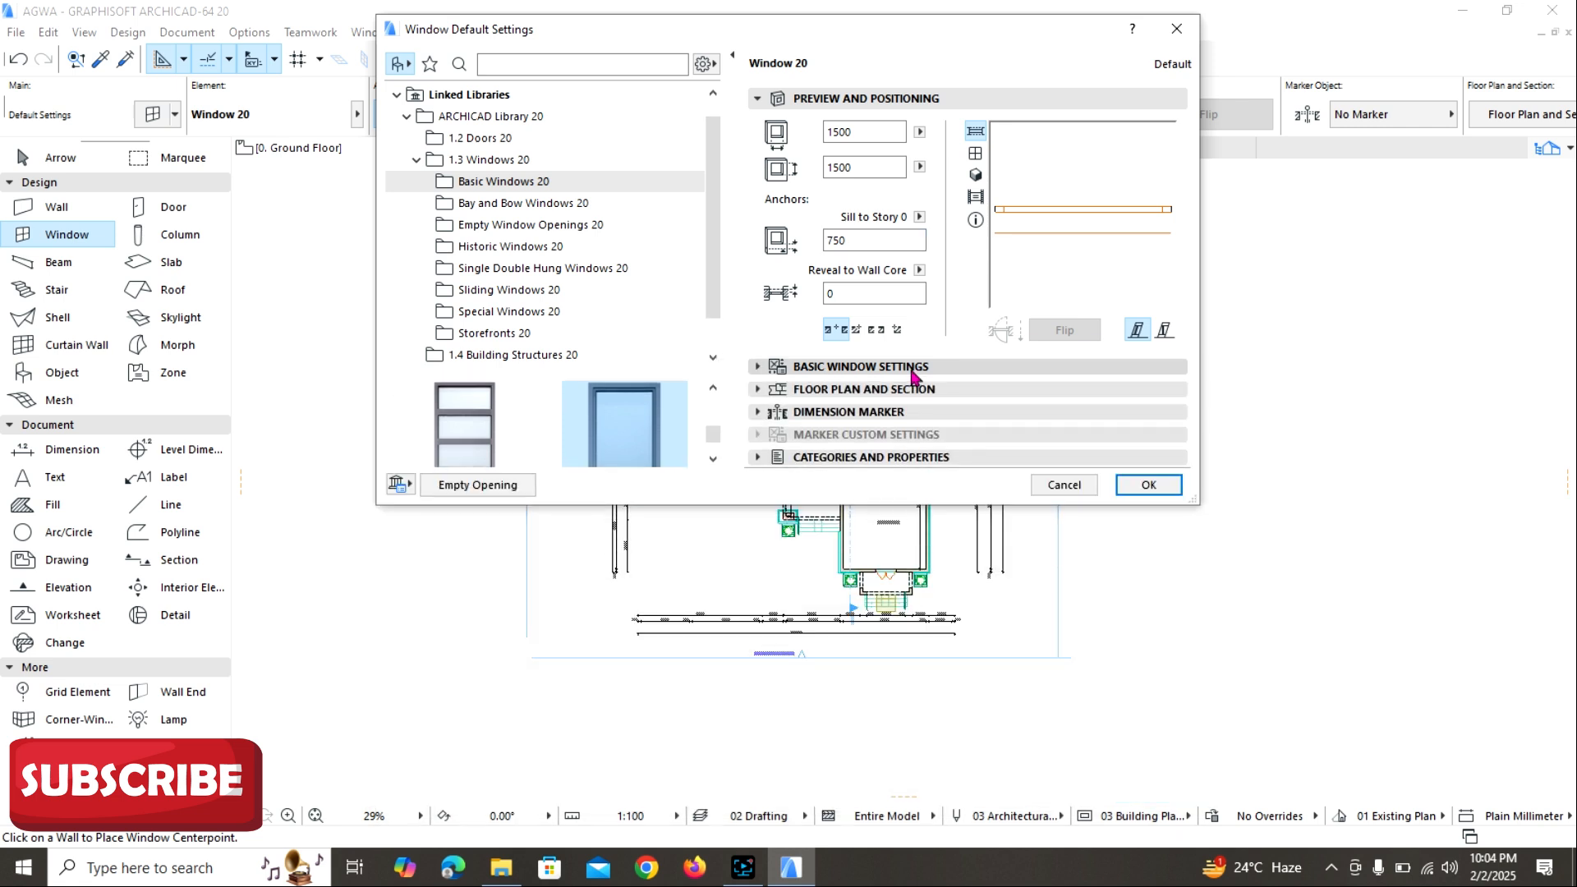
left_click(913, 370)
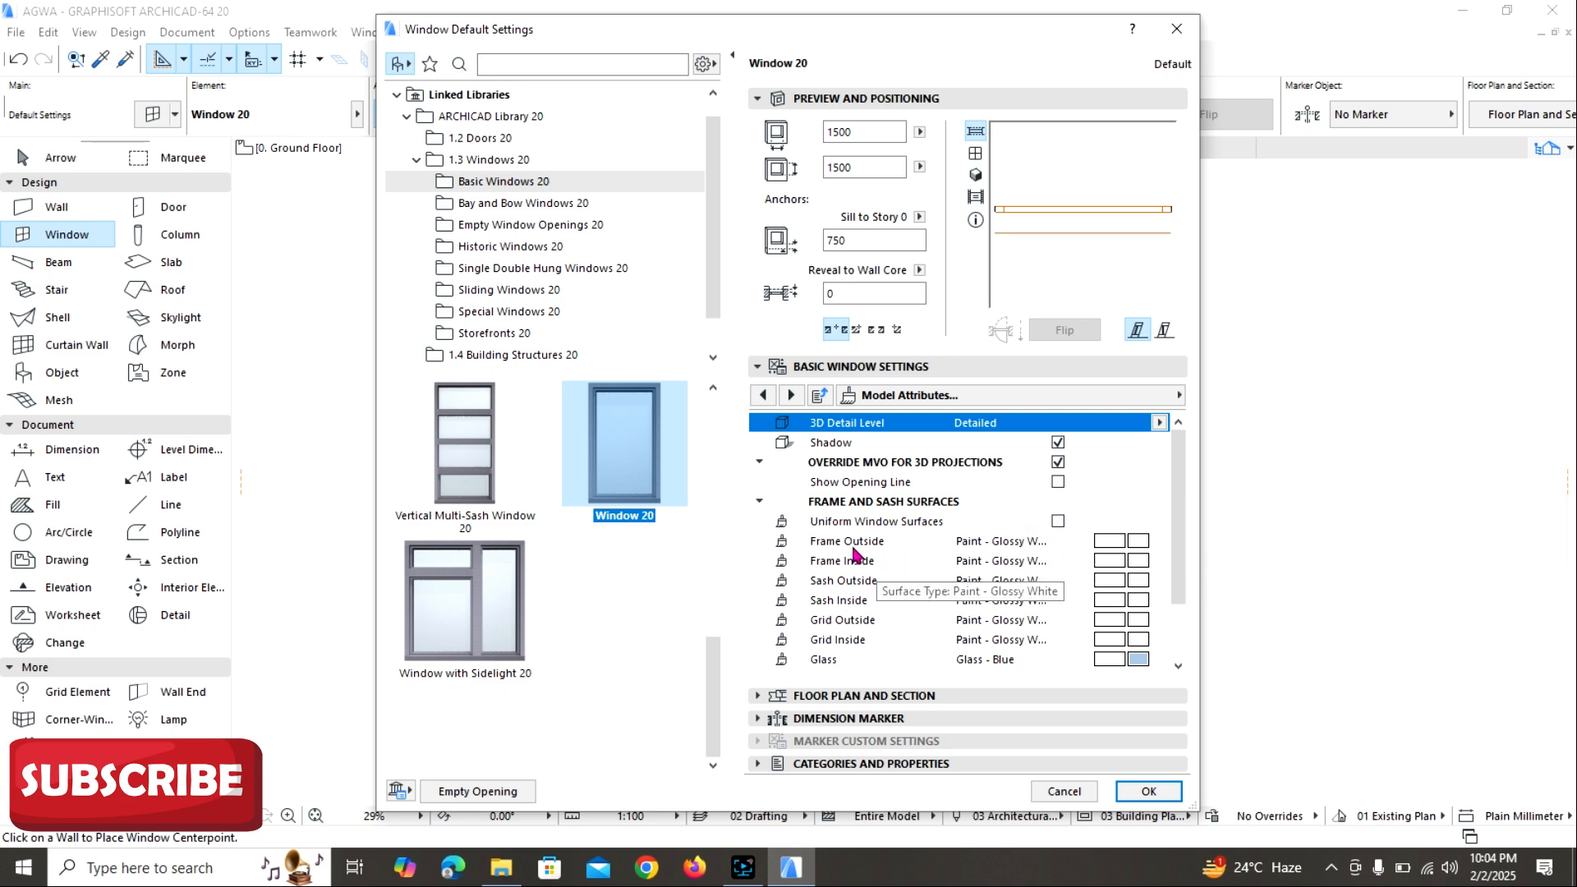
left_click(1138, 543)
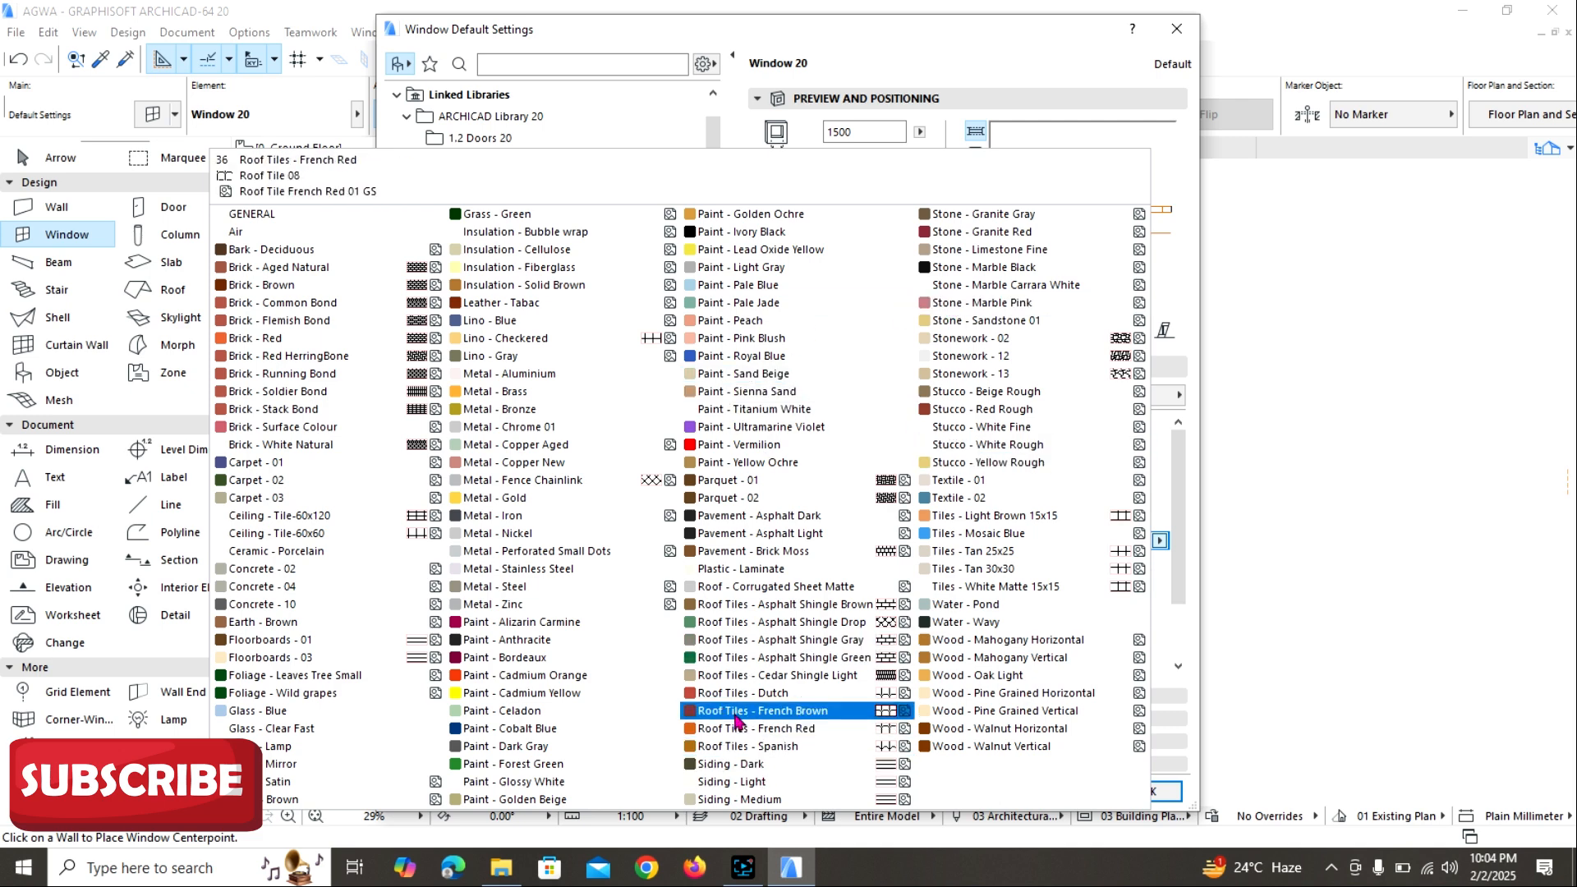
left_click(491, 515)
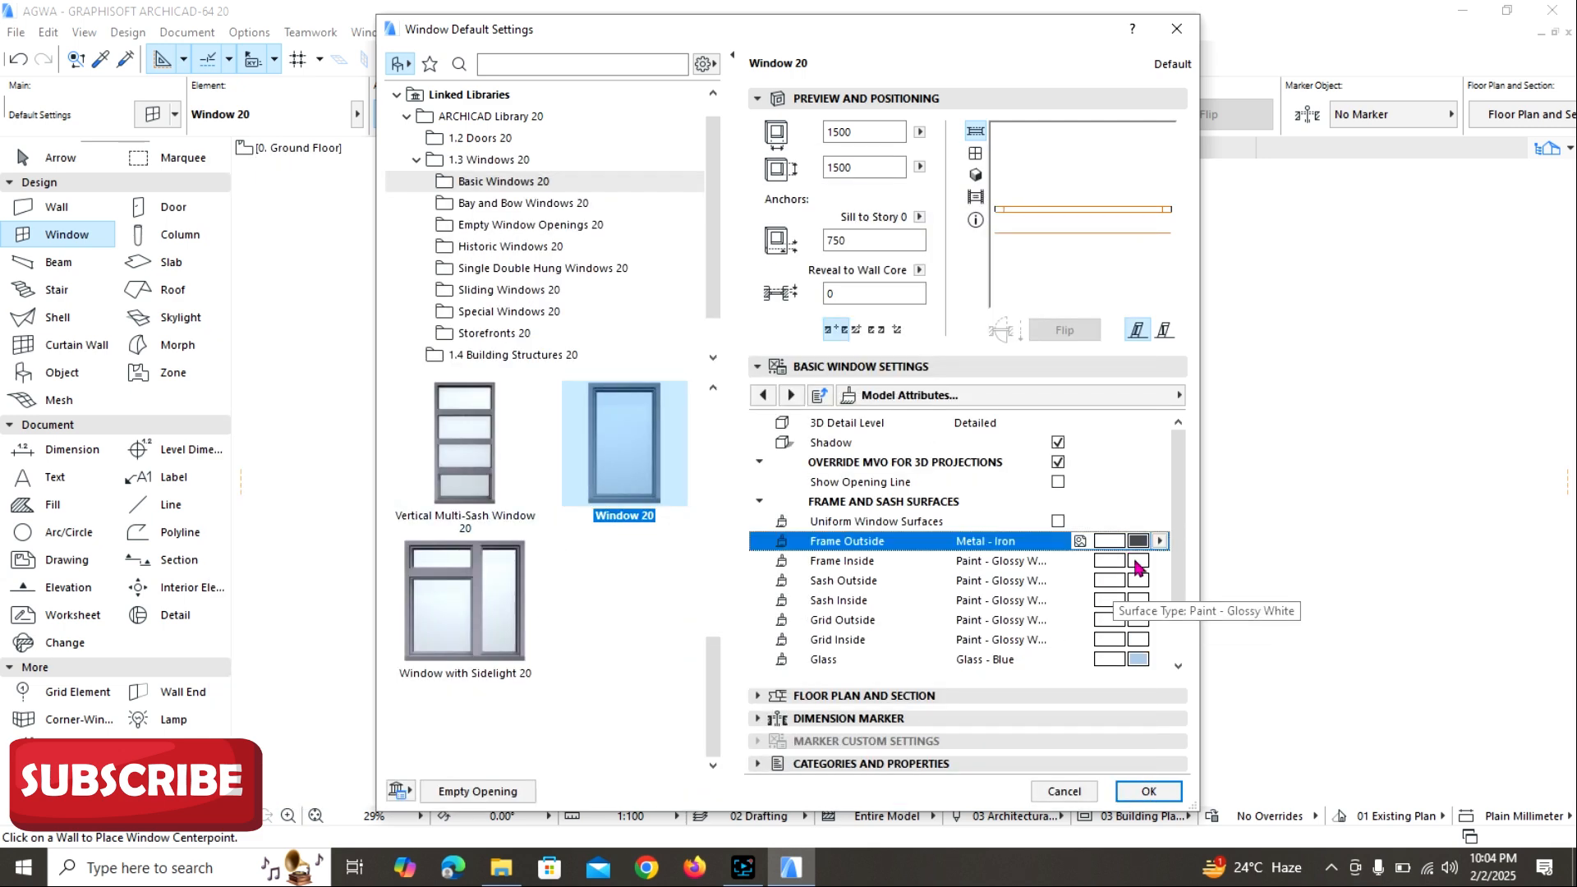
left_click(1137, 567)
left_click(526, 518)
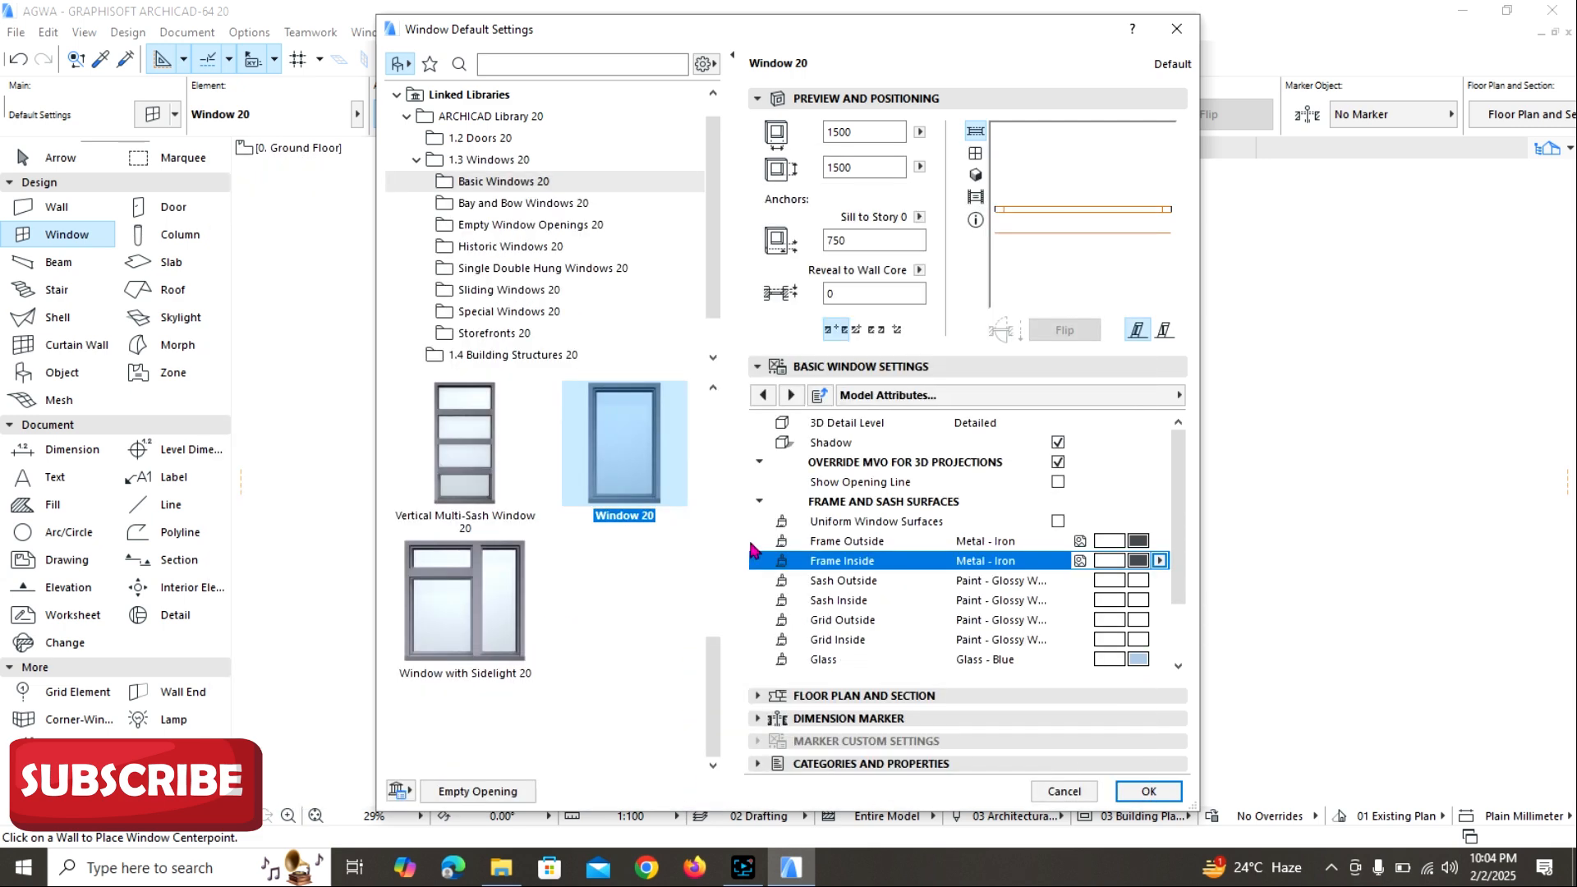
Set the default window's outside sash surface to Metal - Iron and its inside sash surface to Metal - Stainless Steel.
left_click(1138, 580)
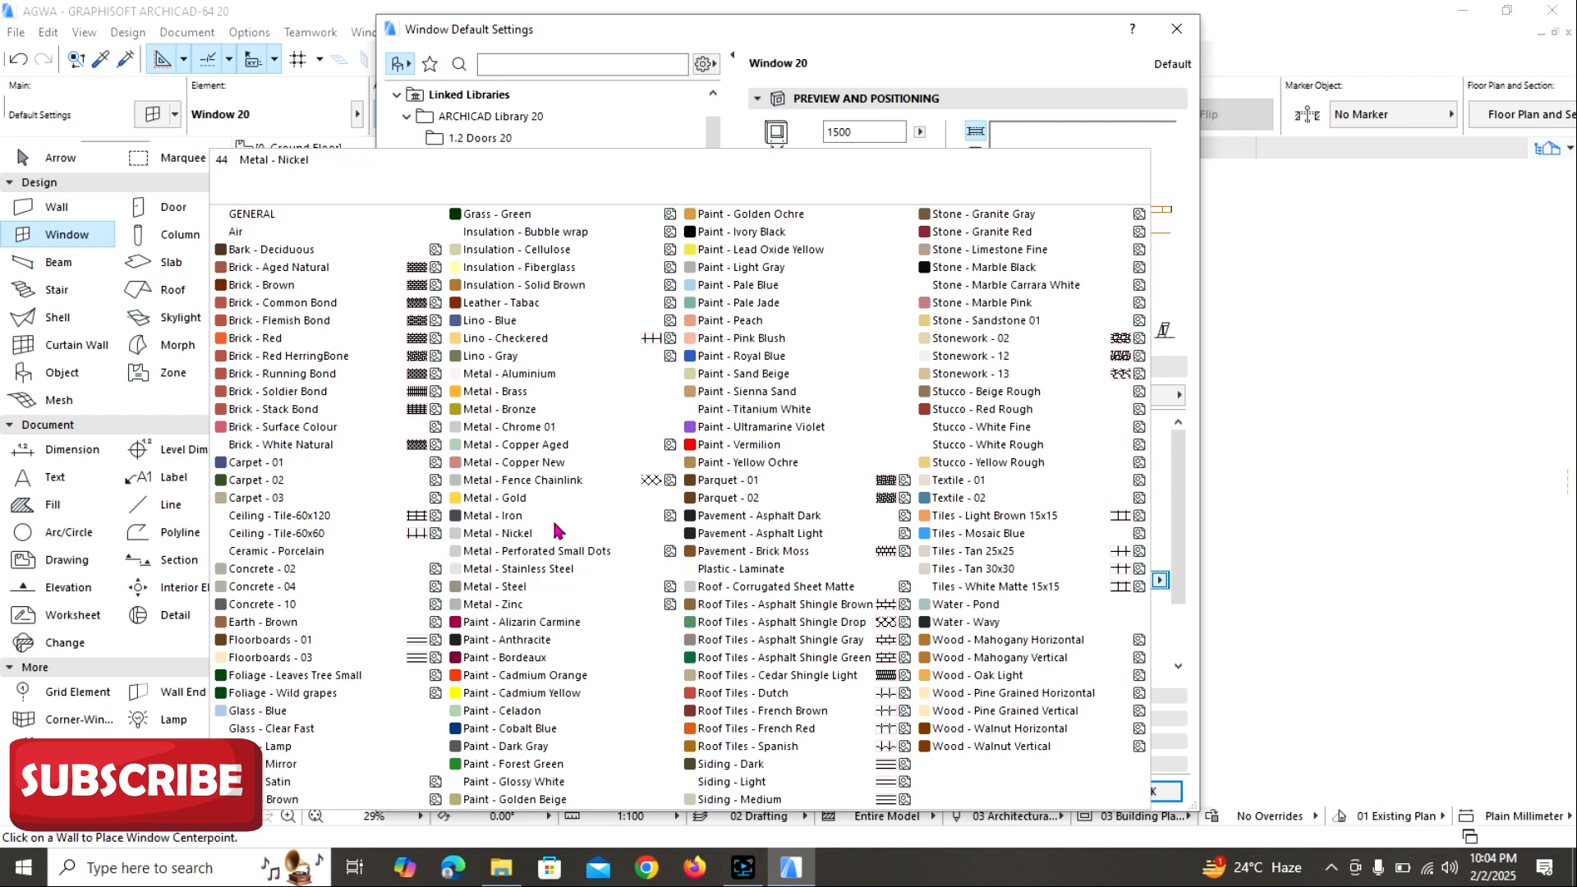
left_click(526, 515)
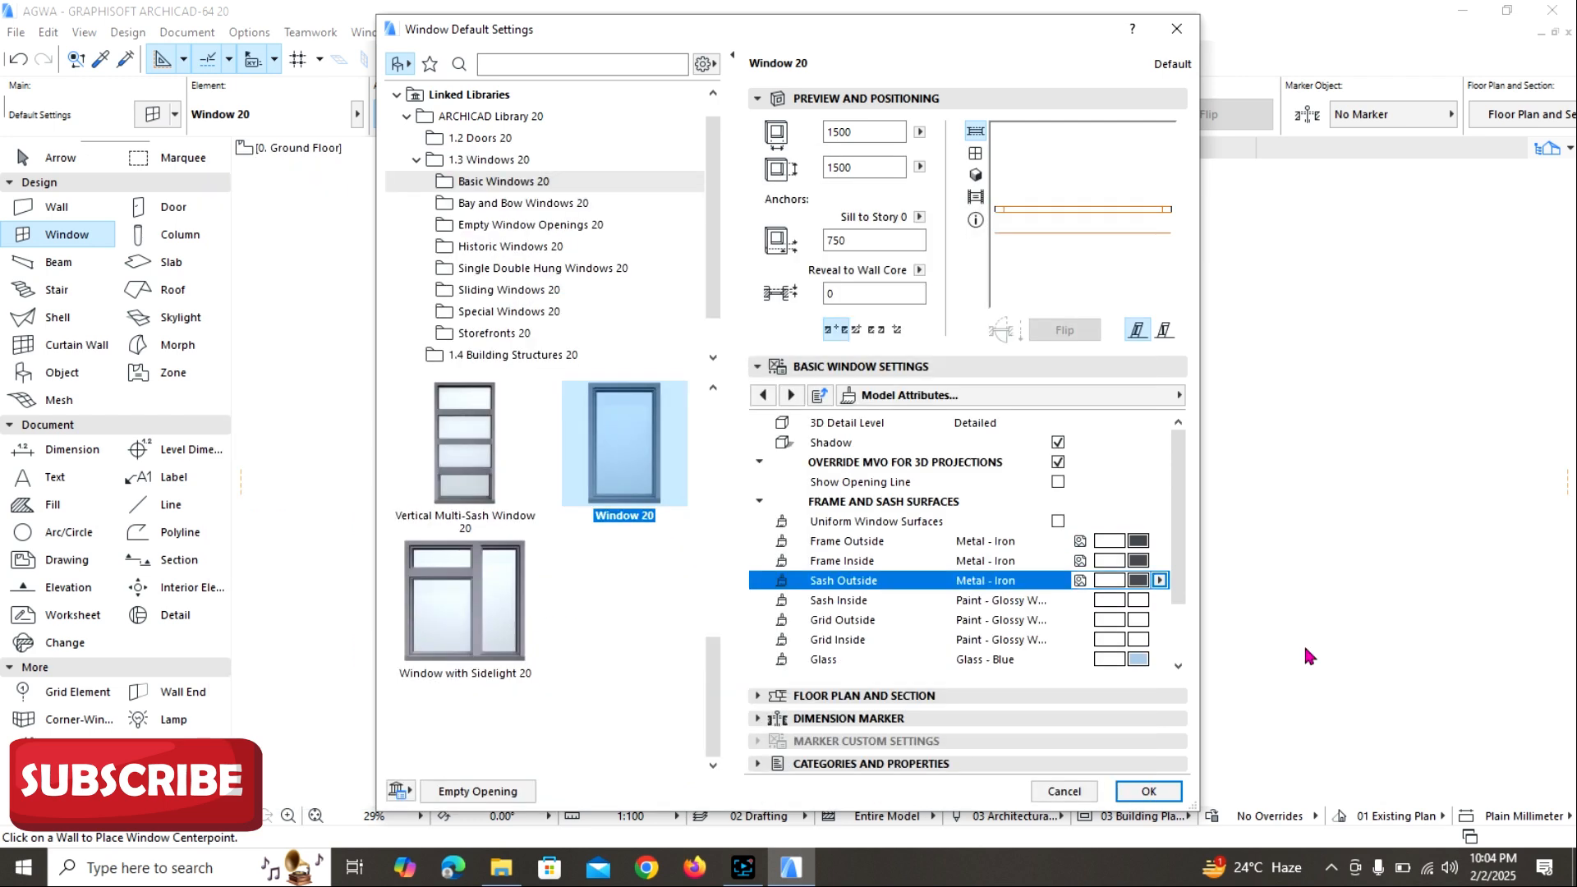
left_click(1138, 603)
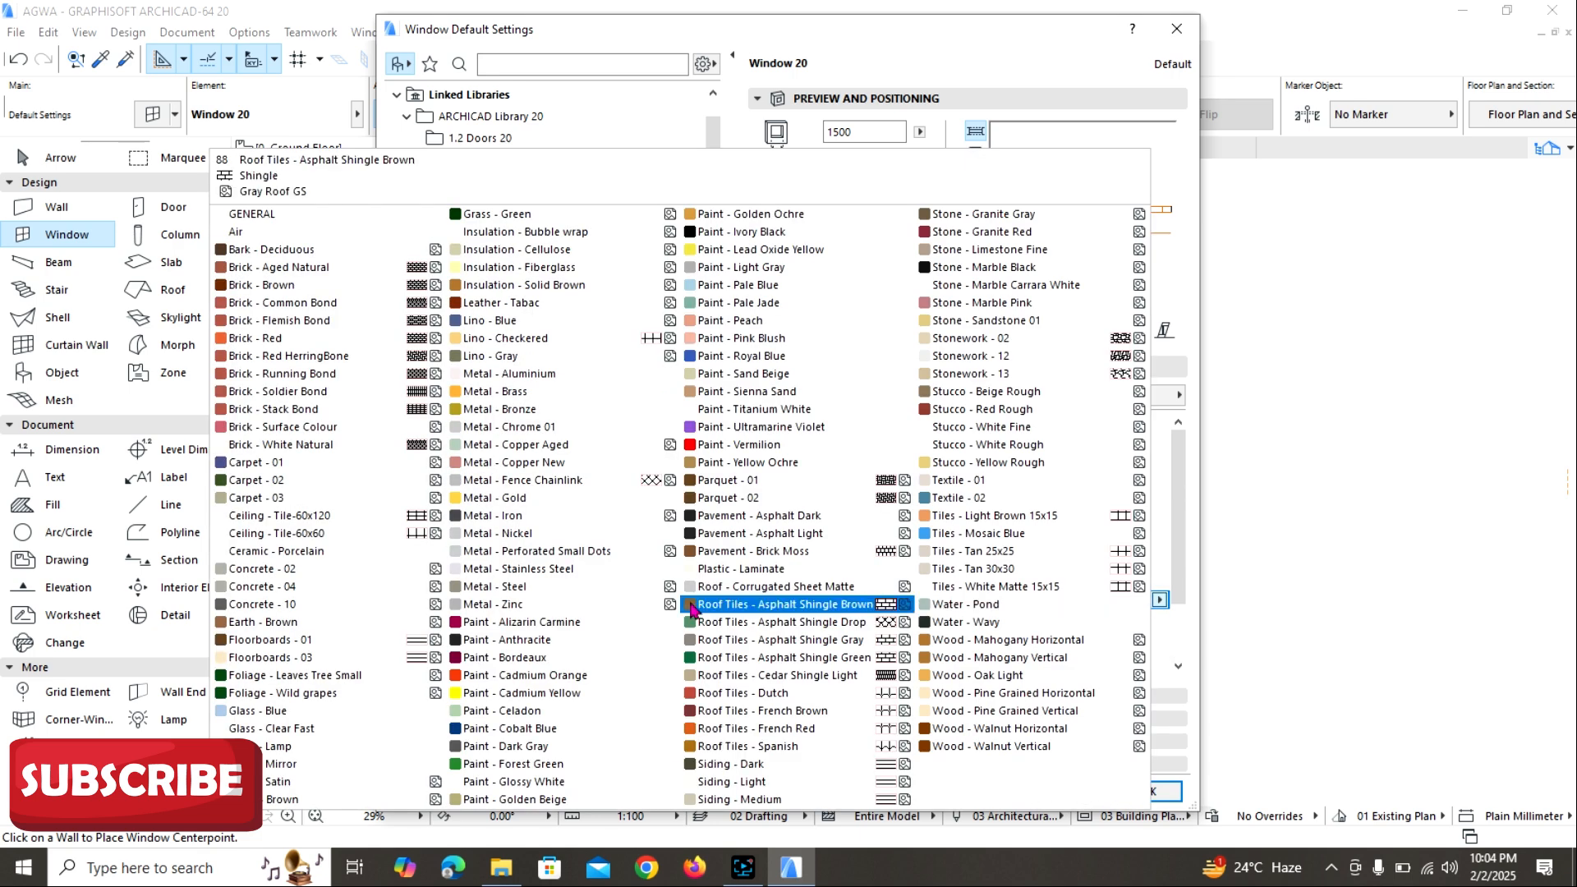
left_click(535, 575)
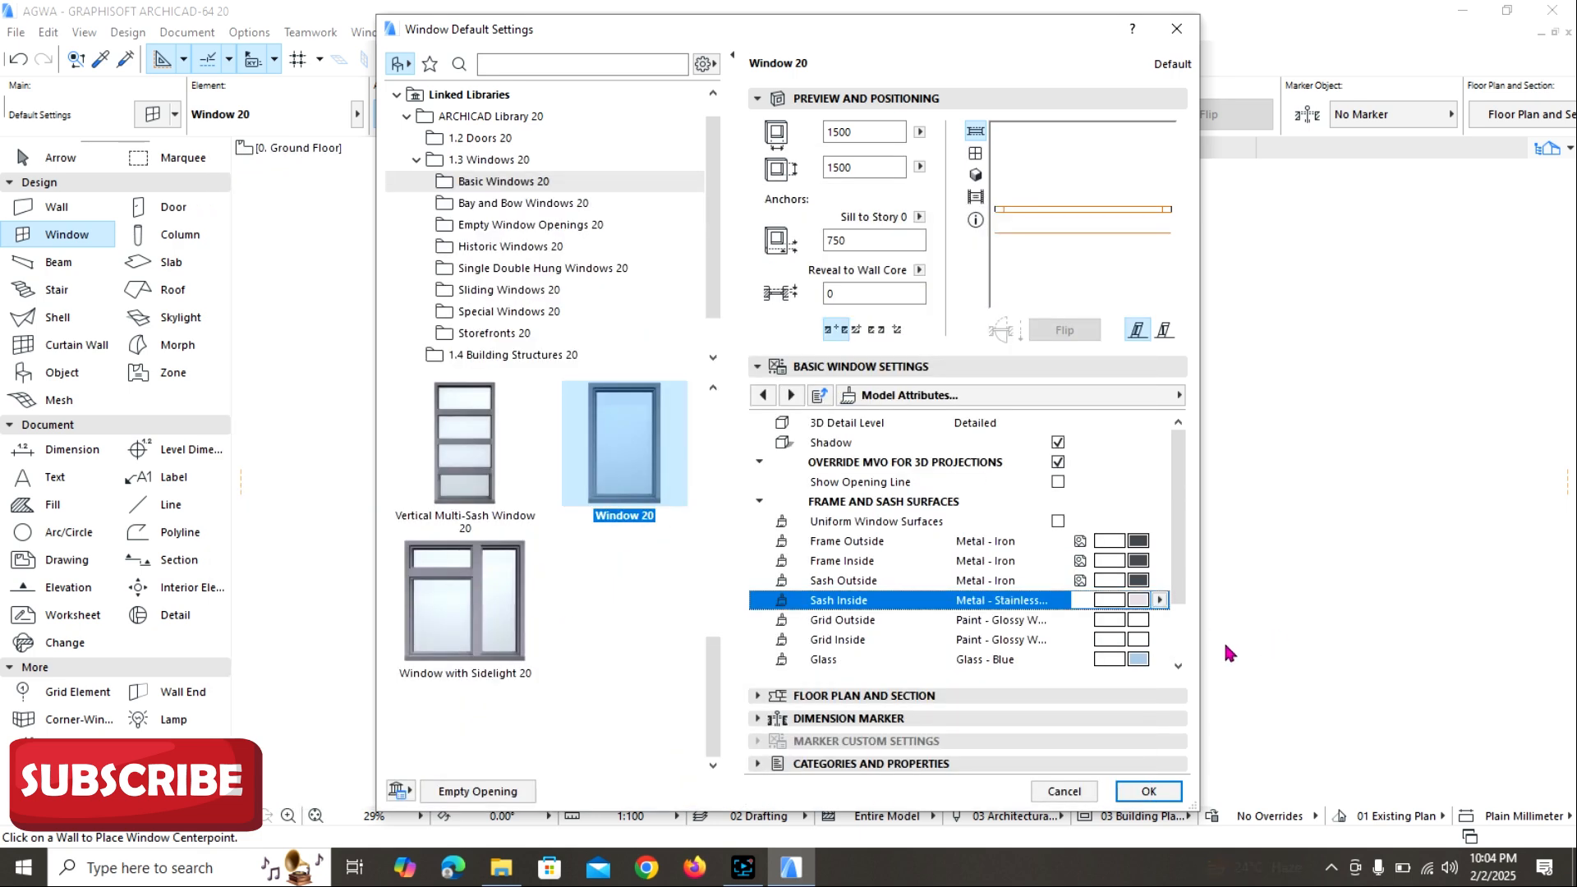
Turn off Override Model View Options for the 3D projections in the default window's opening line settings.
scroll(1166, 648, "down", 1)
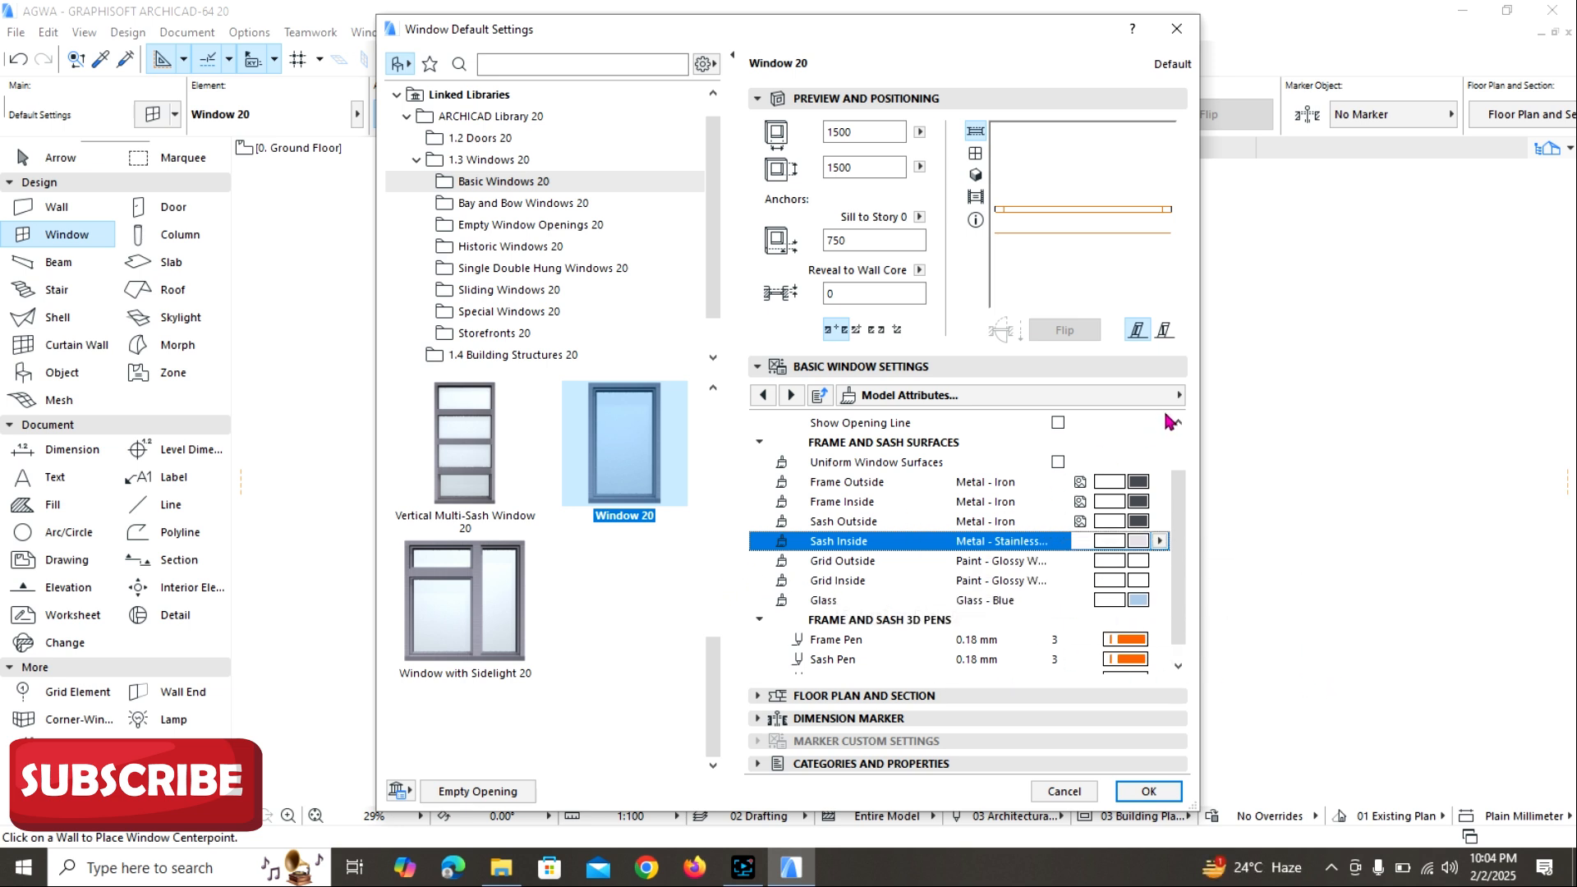
left_click(1178, 396)
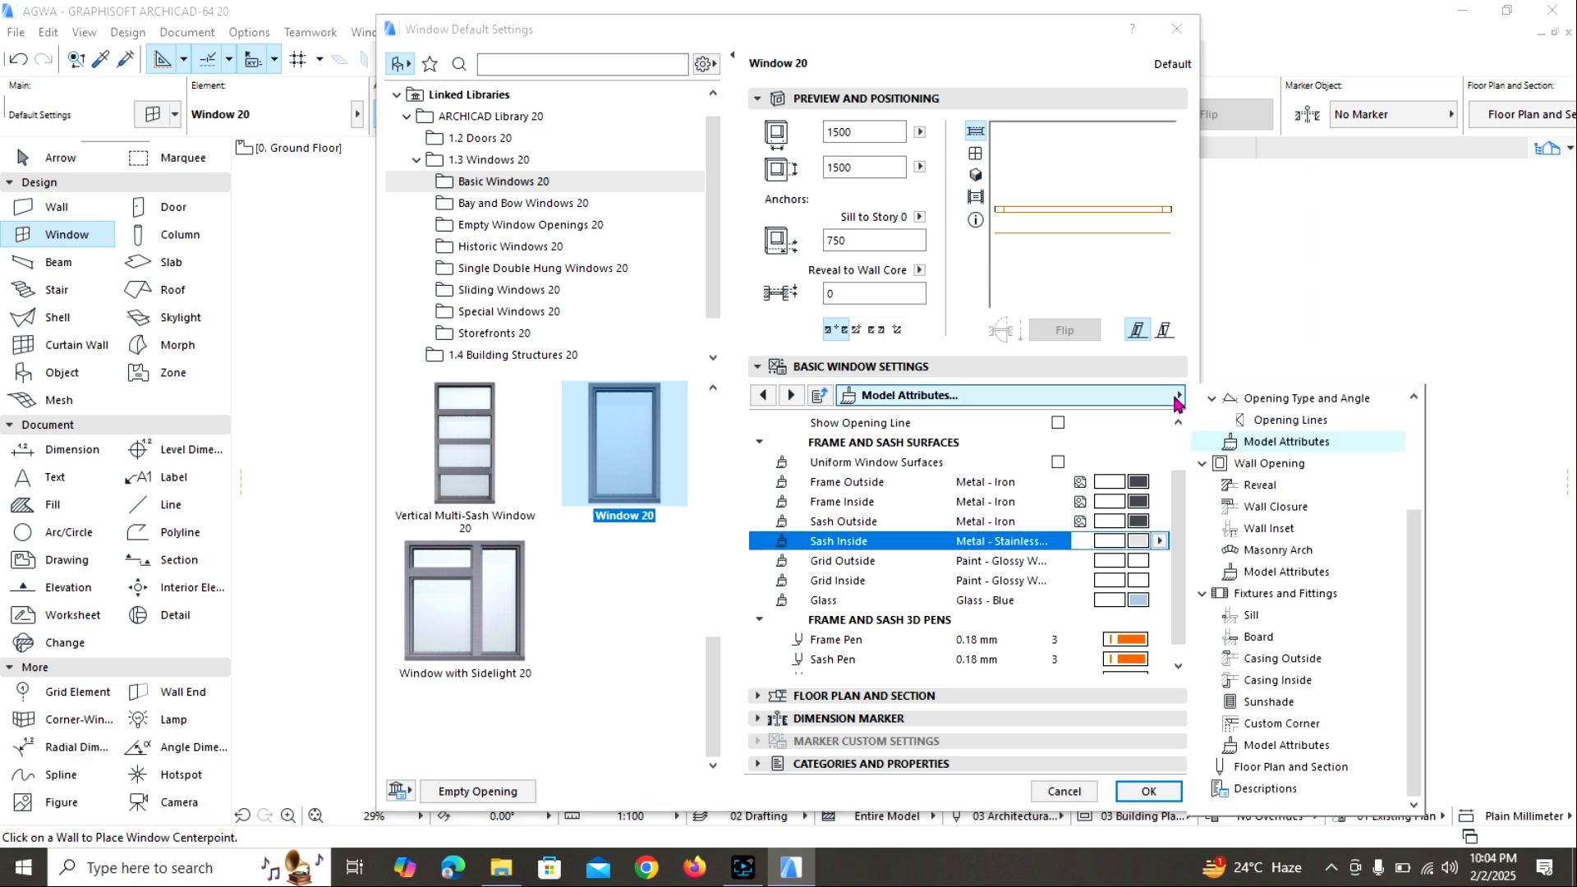
left_click(1272, 423)
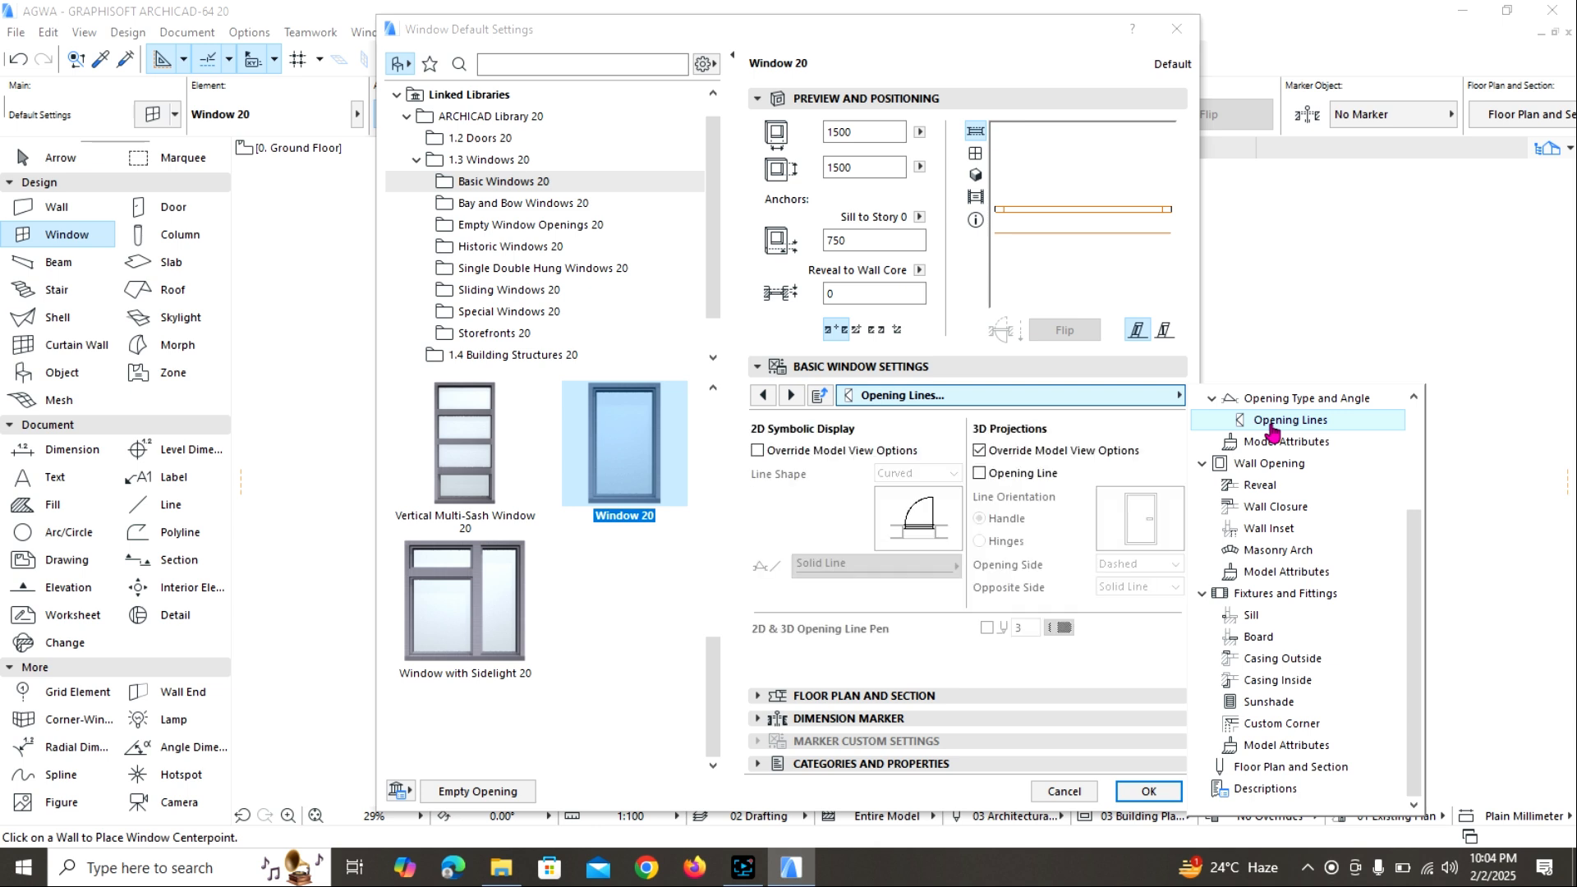
left_click(977, 453)
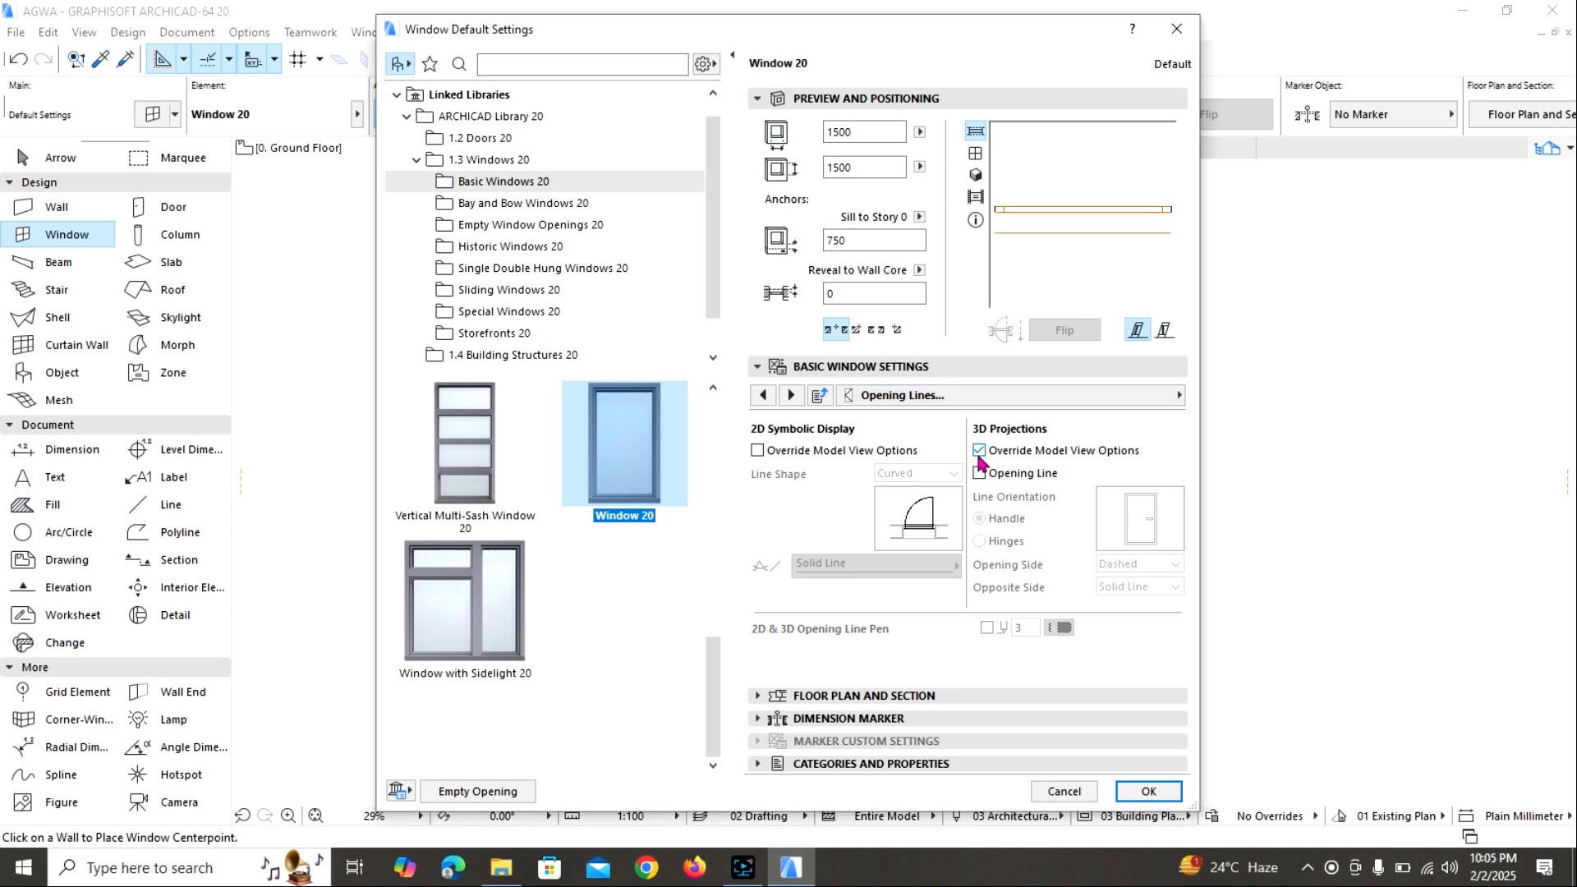
left_click(978, 453)
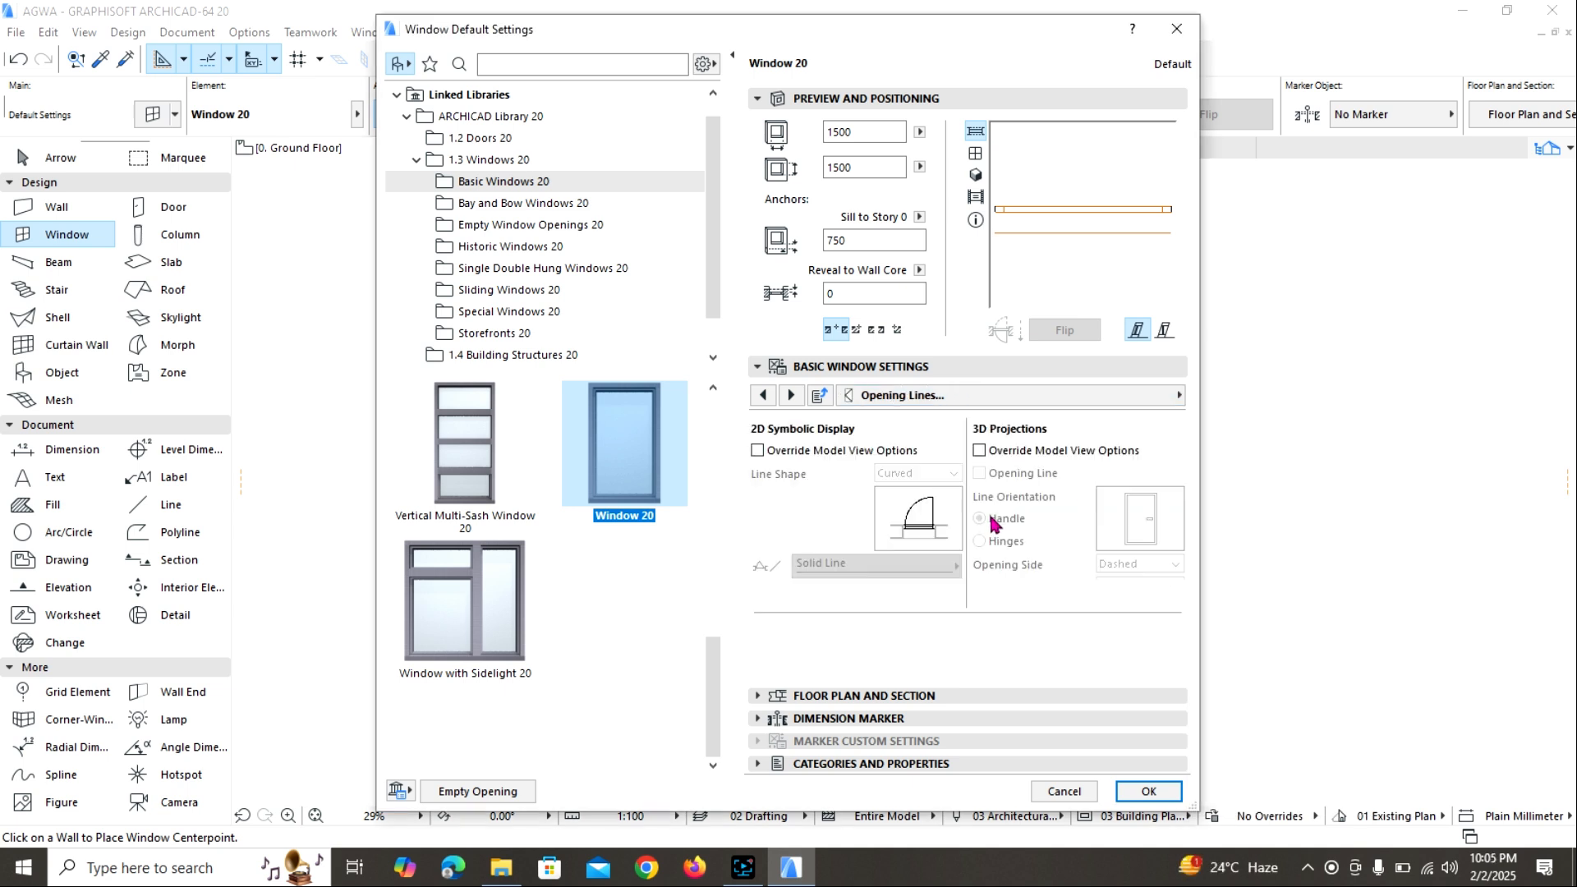
left_click(979, 451)
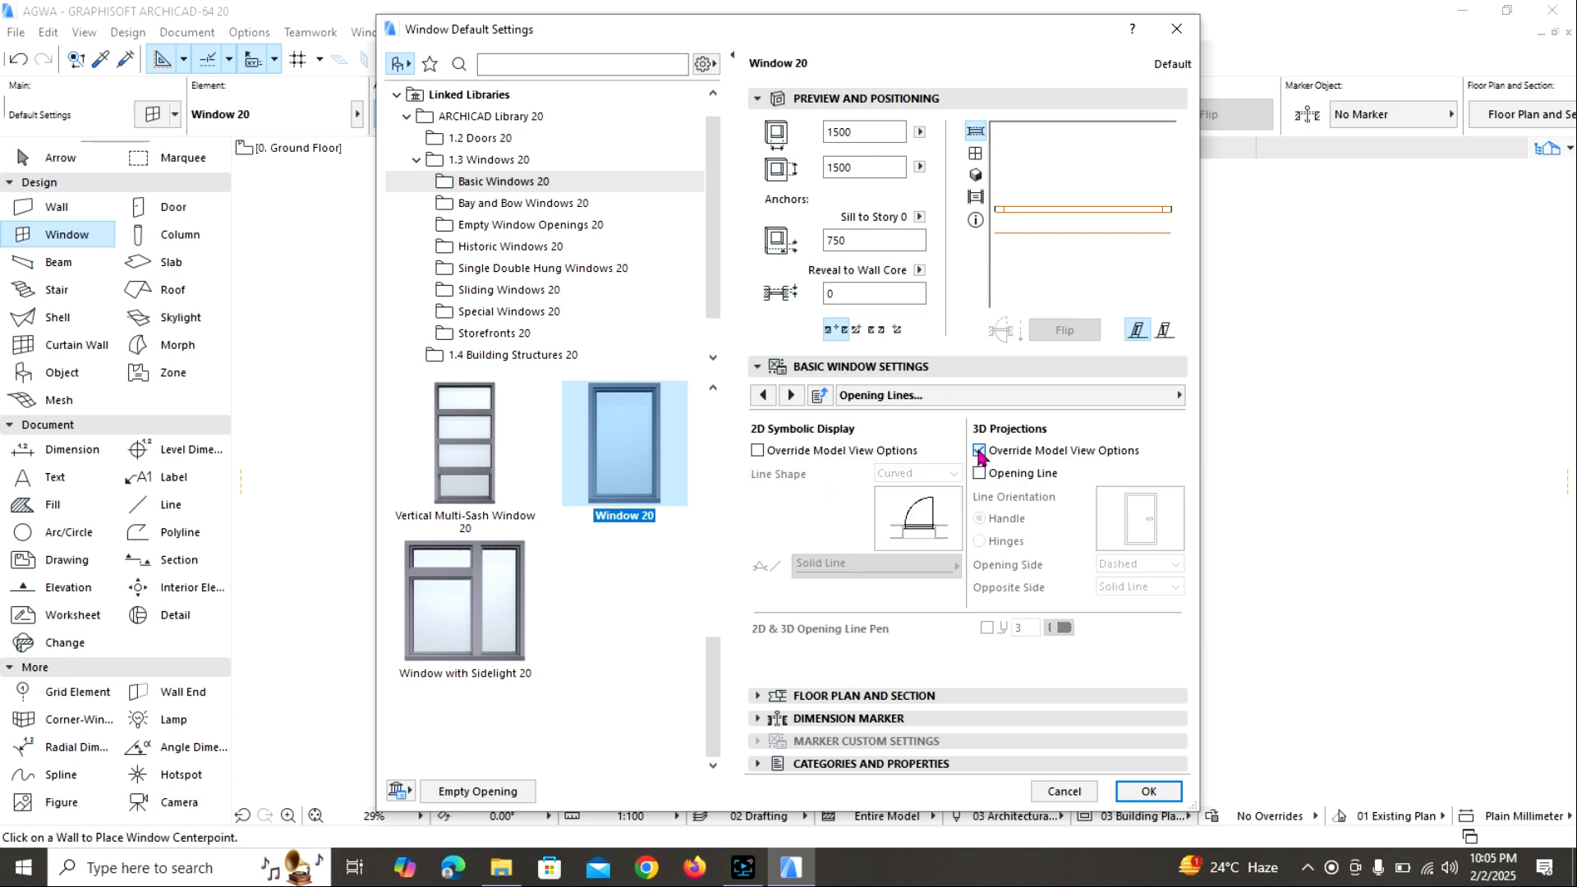
left_click(979, 452)
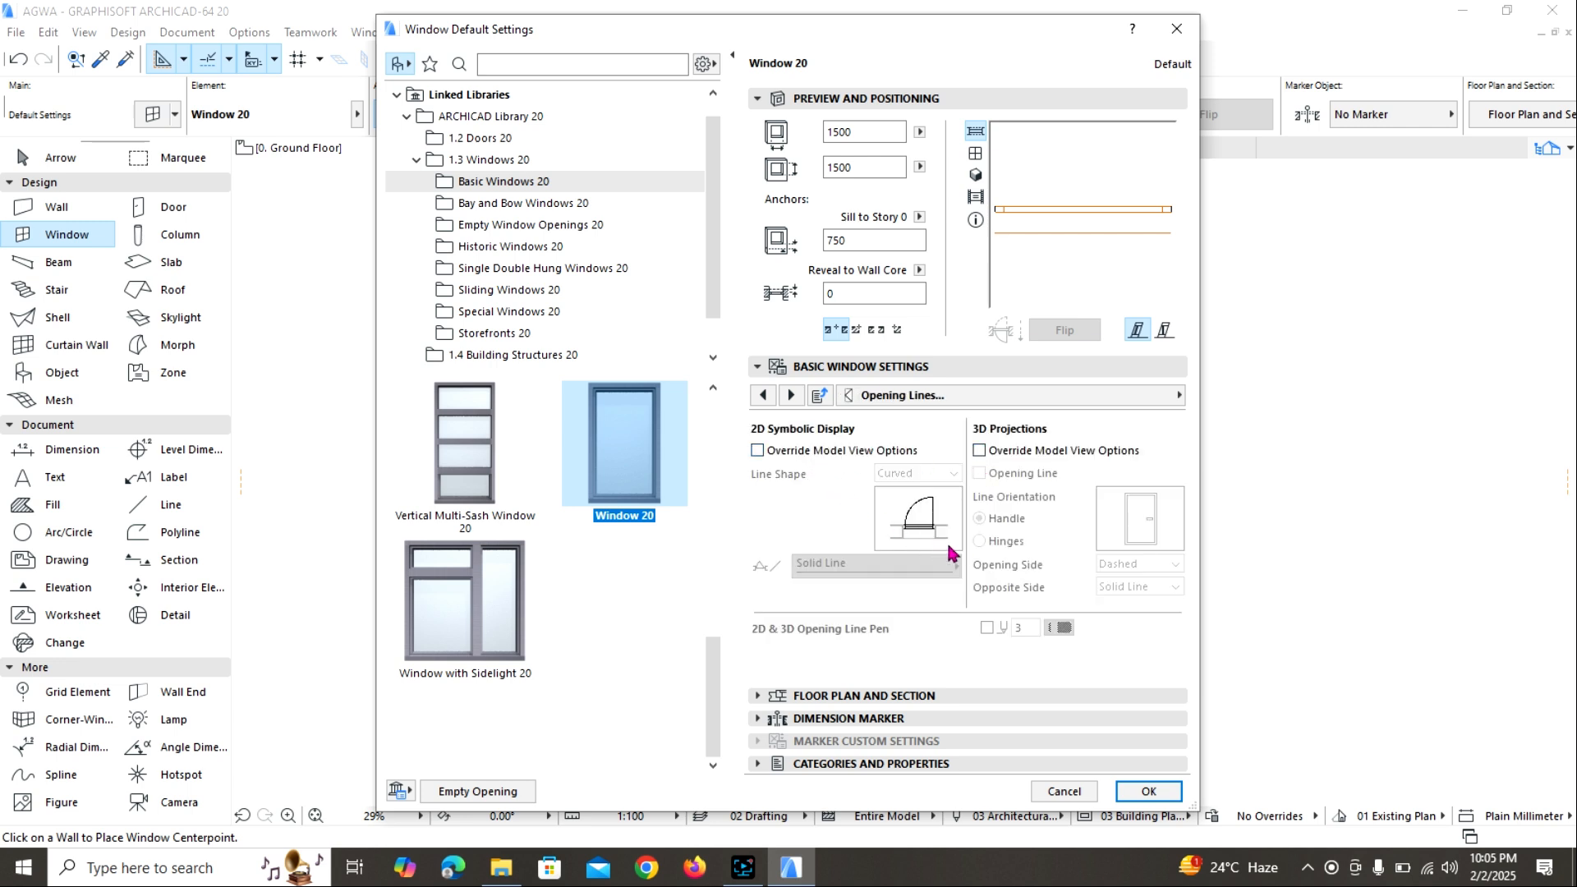
Set the default window's outside casing type to Complex with Overhang.
left_click(1166, 396)
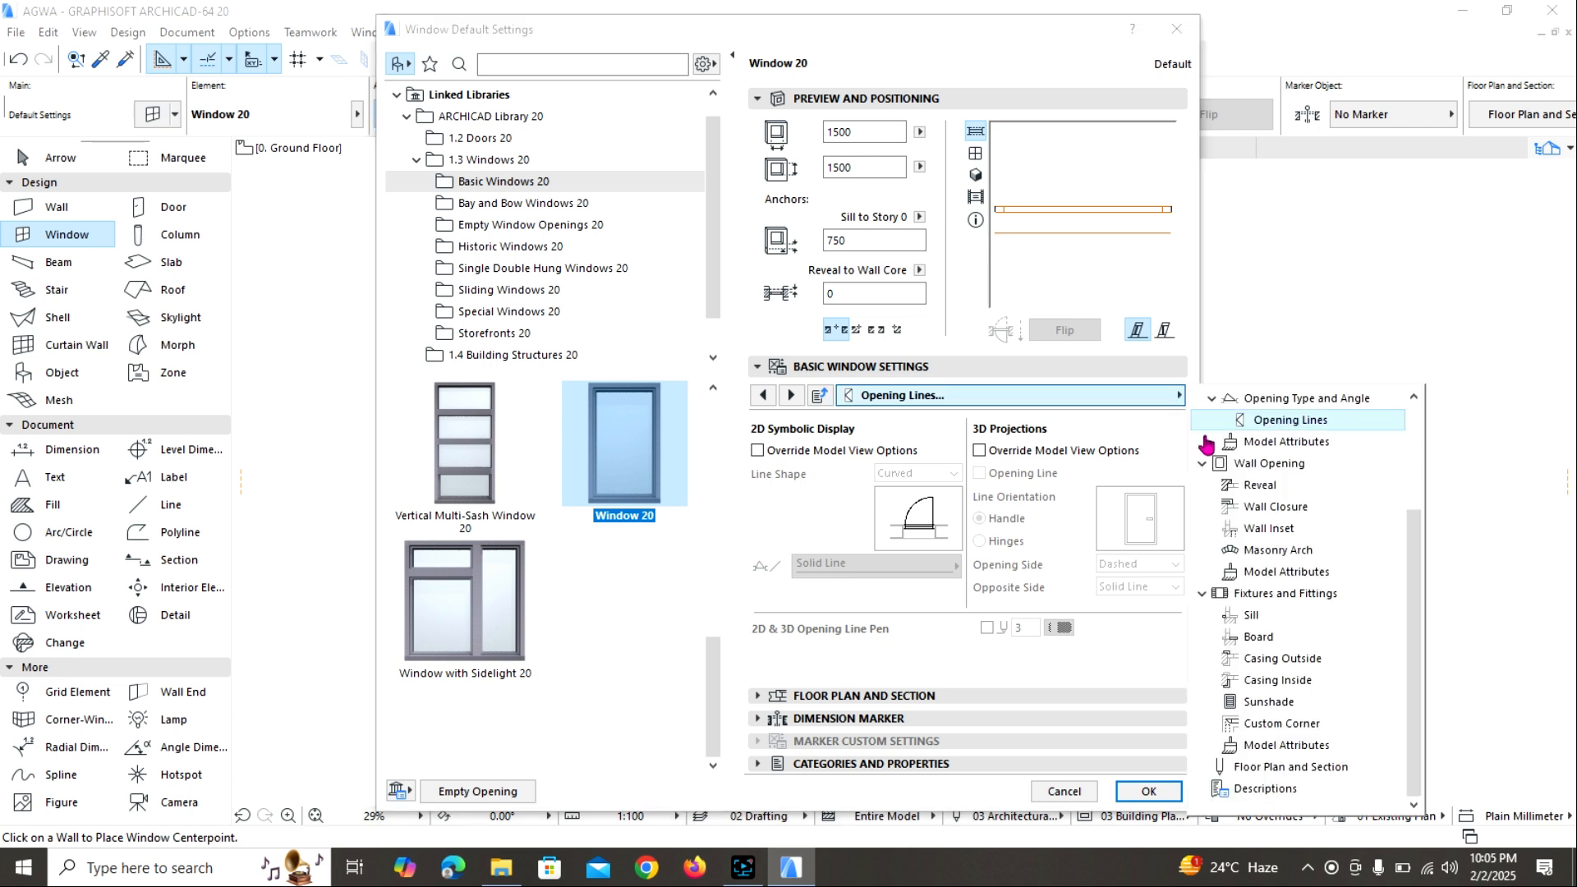
left_click(1279, 572)
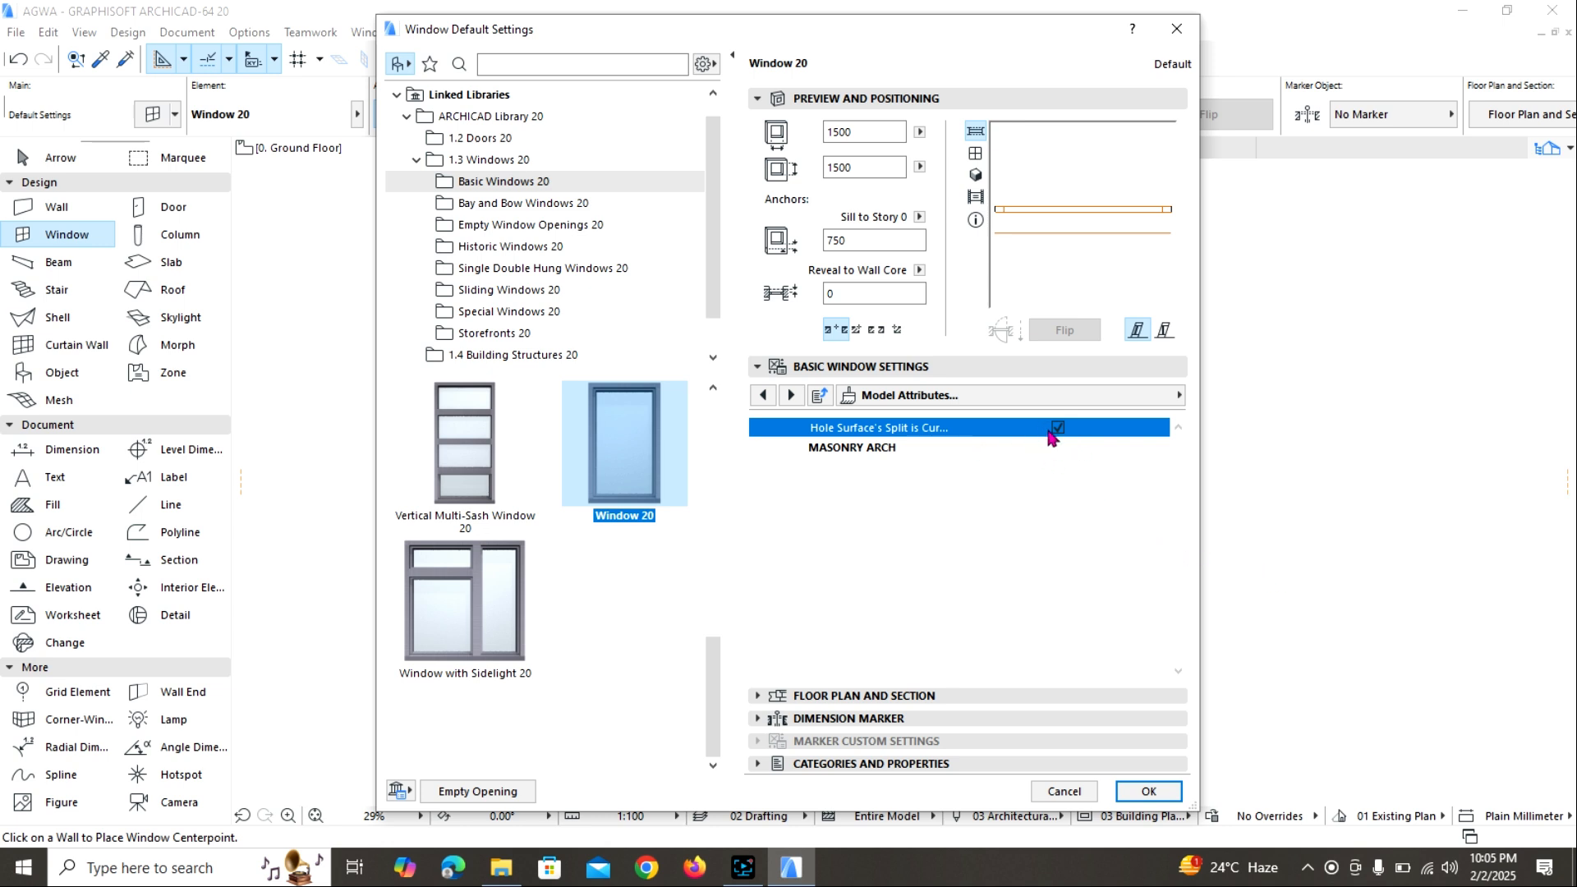
left_click(1178, 395)
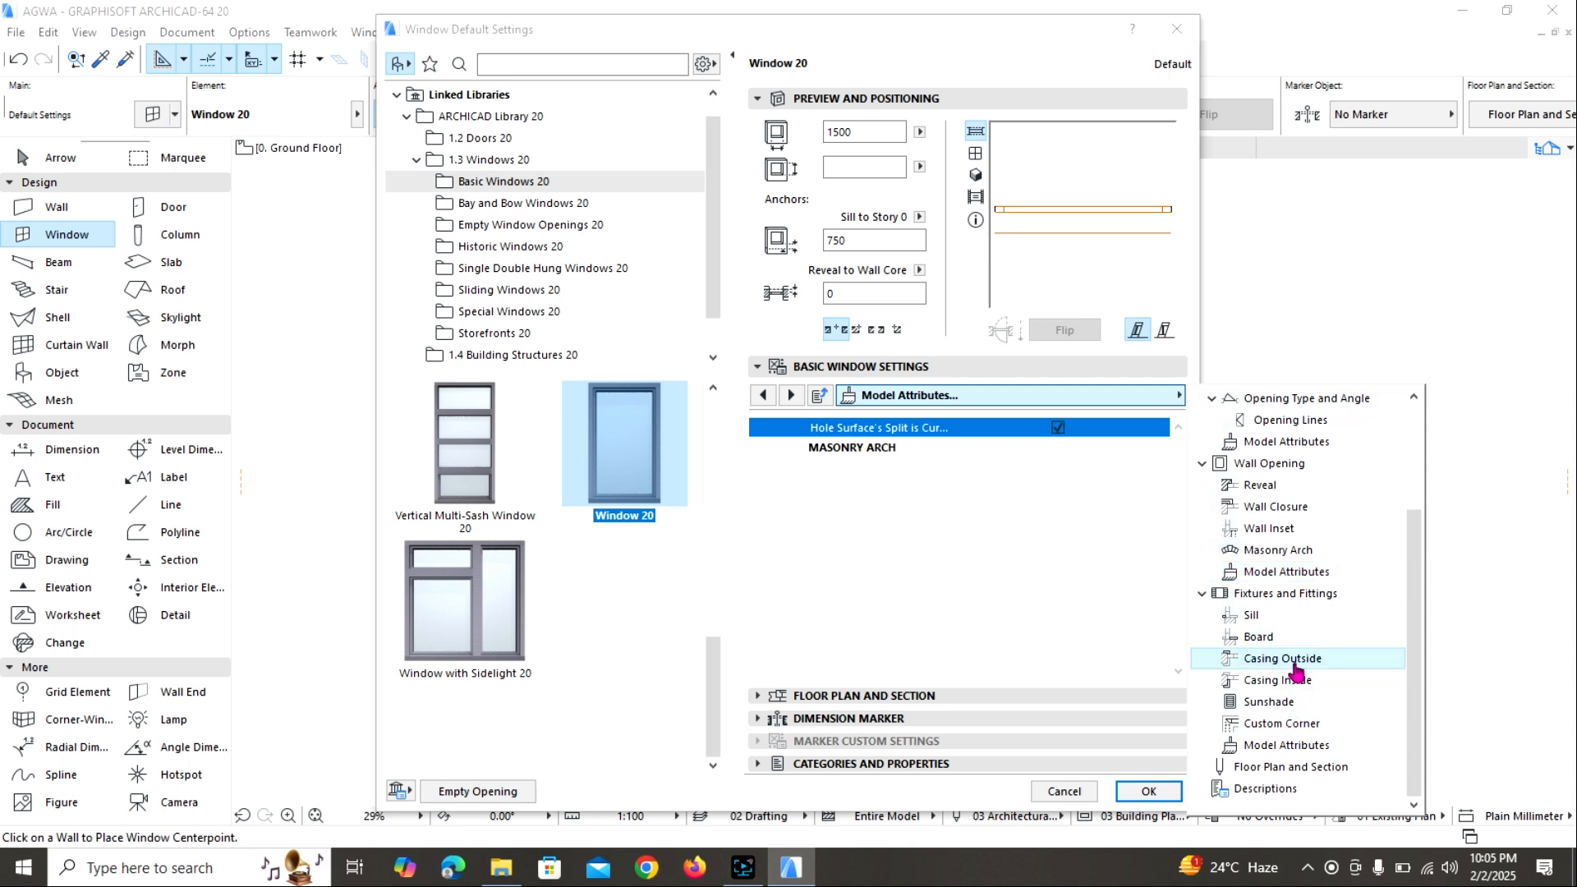
left_click(1291, 660)
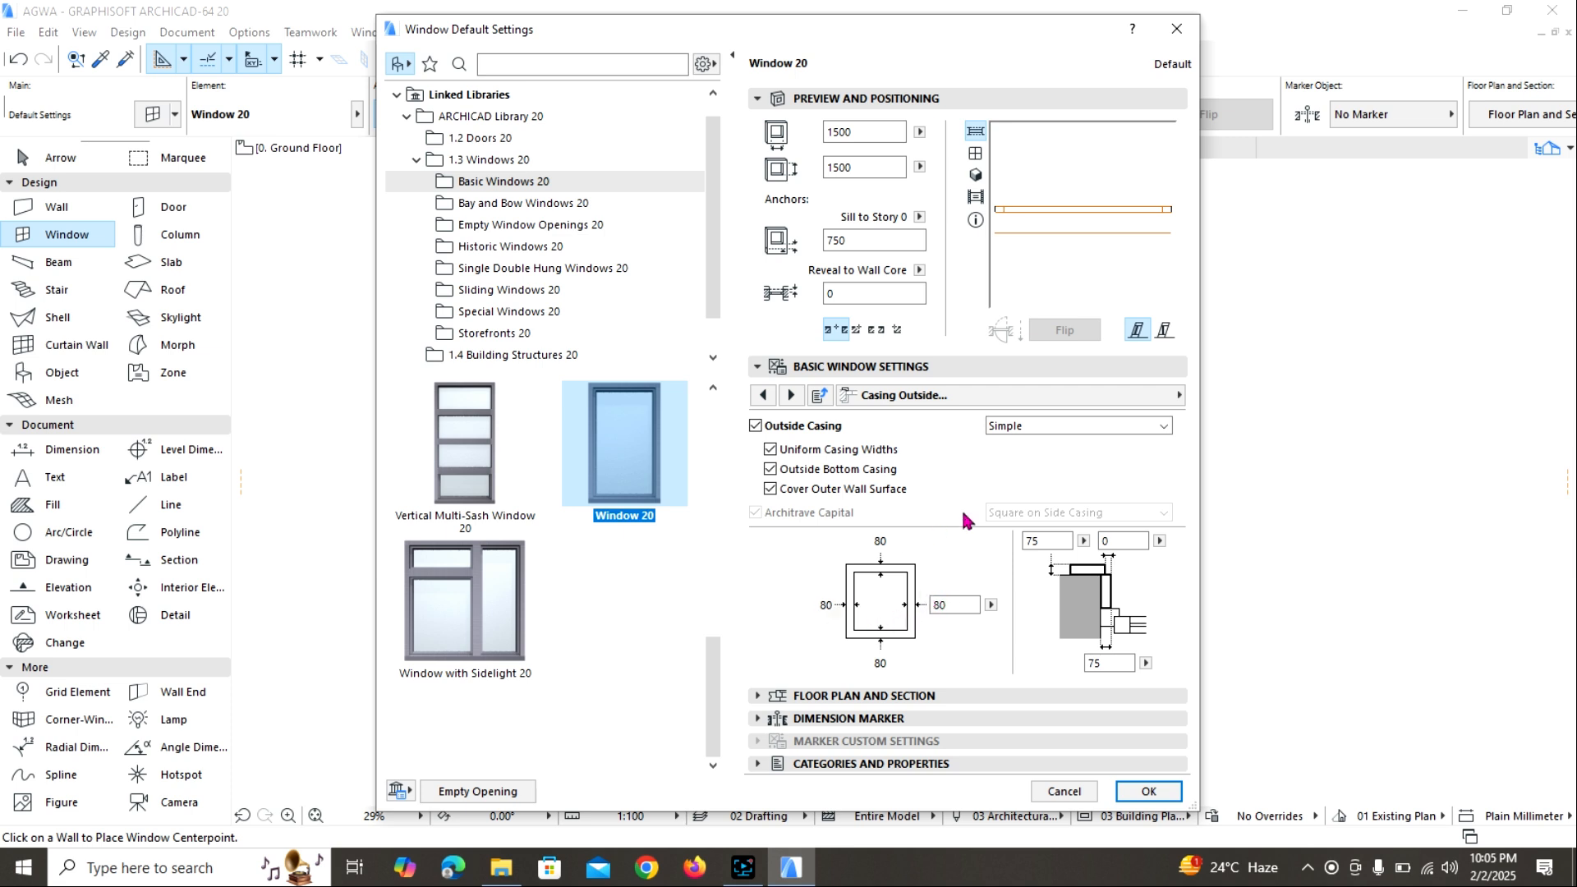
left_click(1119, 426)
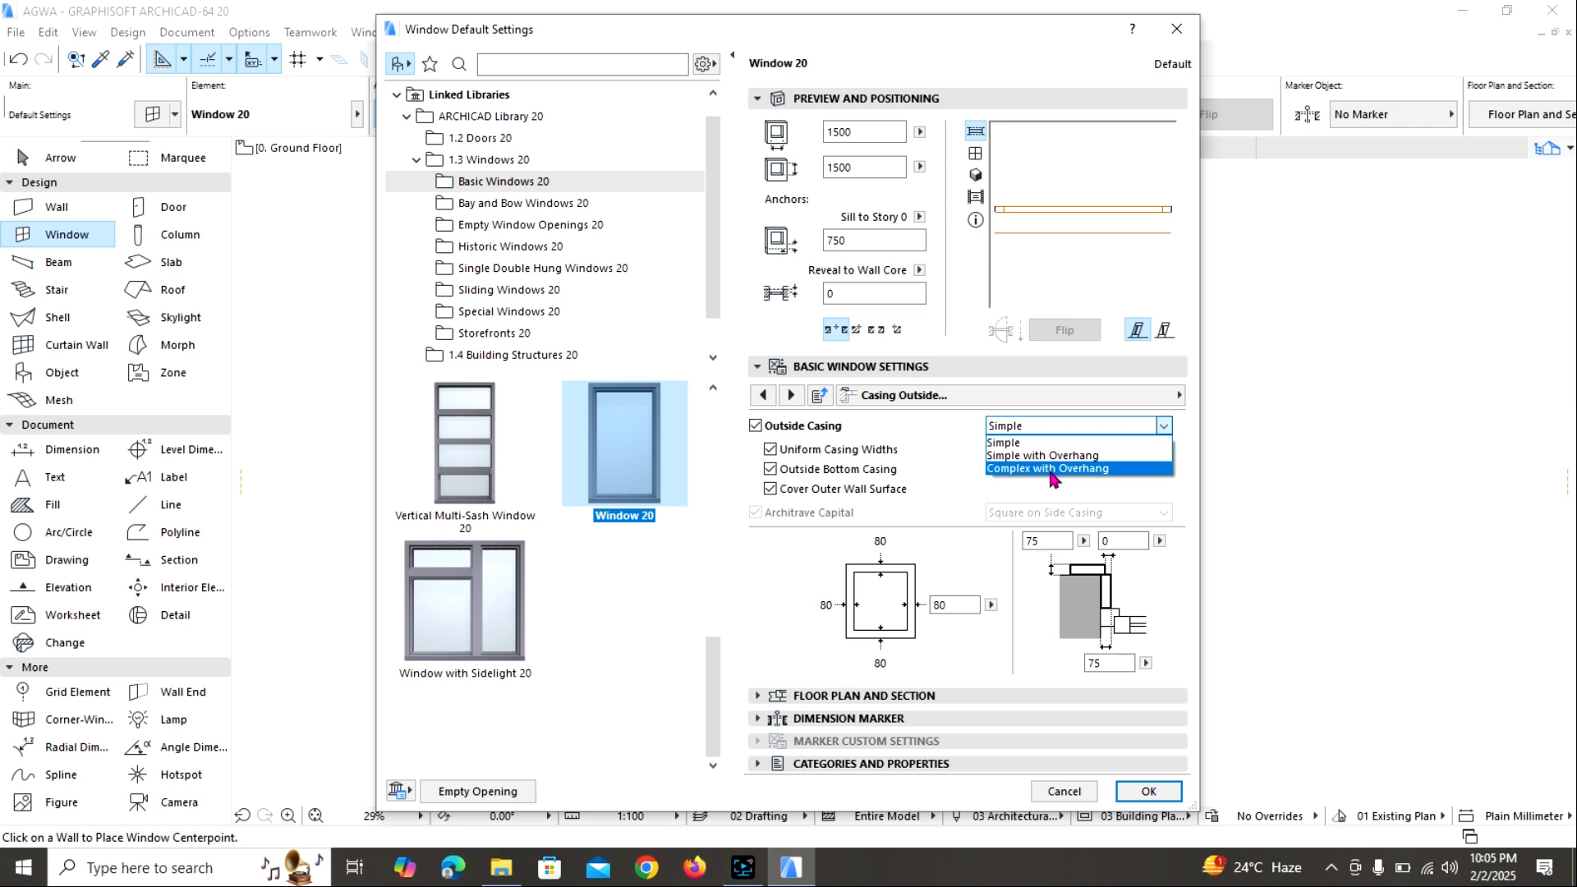
left_click(1051, 468)
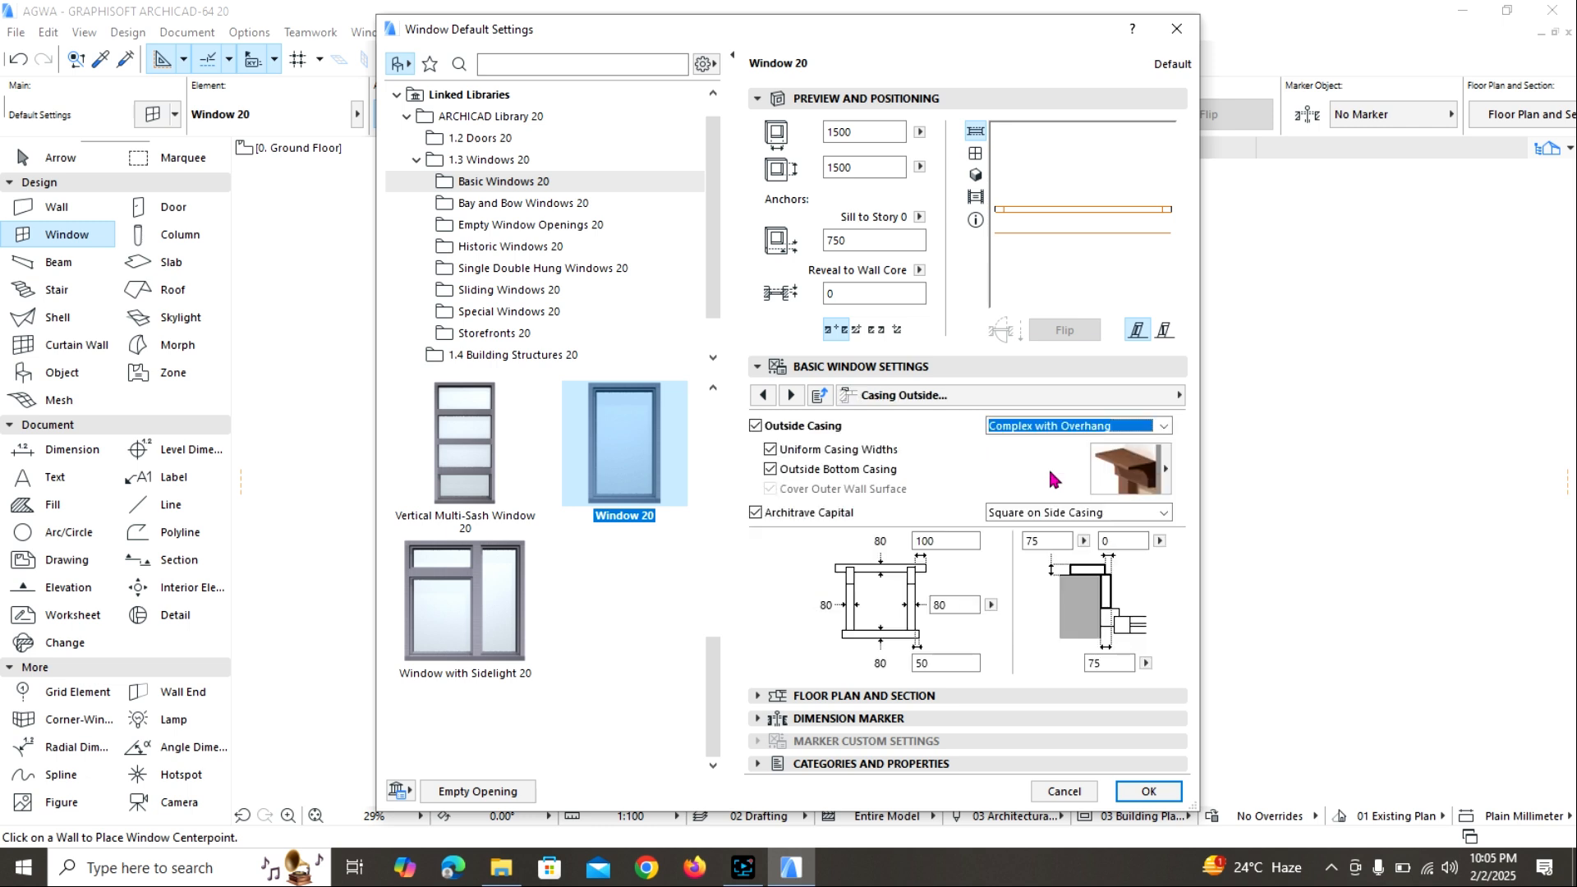
left_click(1170, 470)
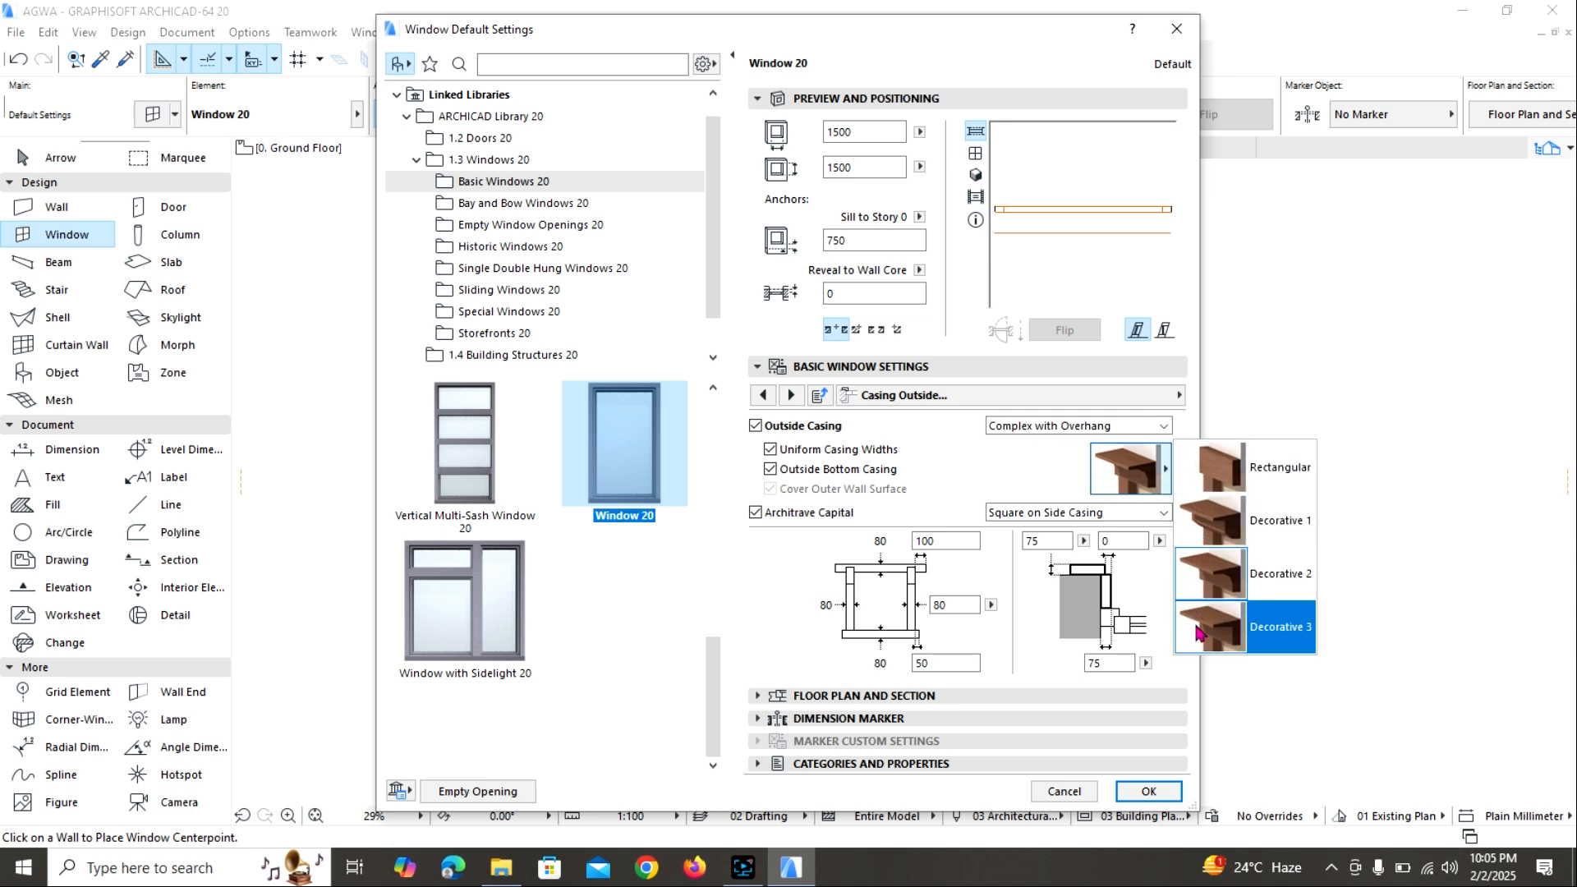
left_click(1164, 478)
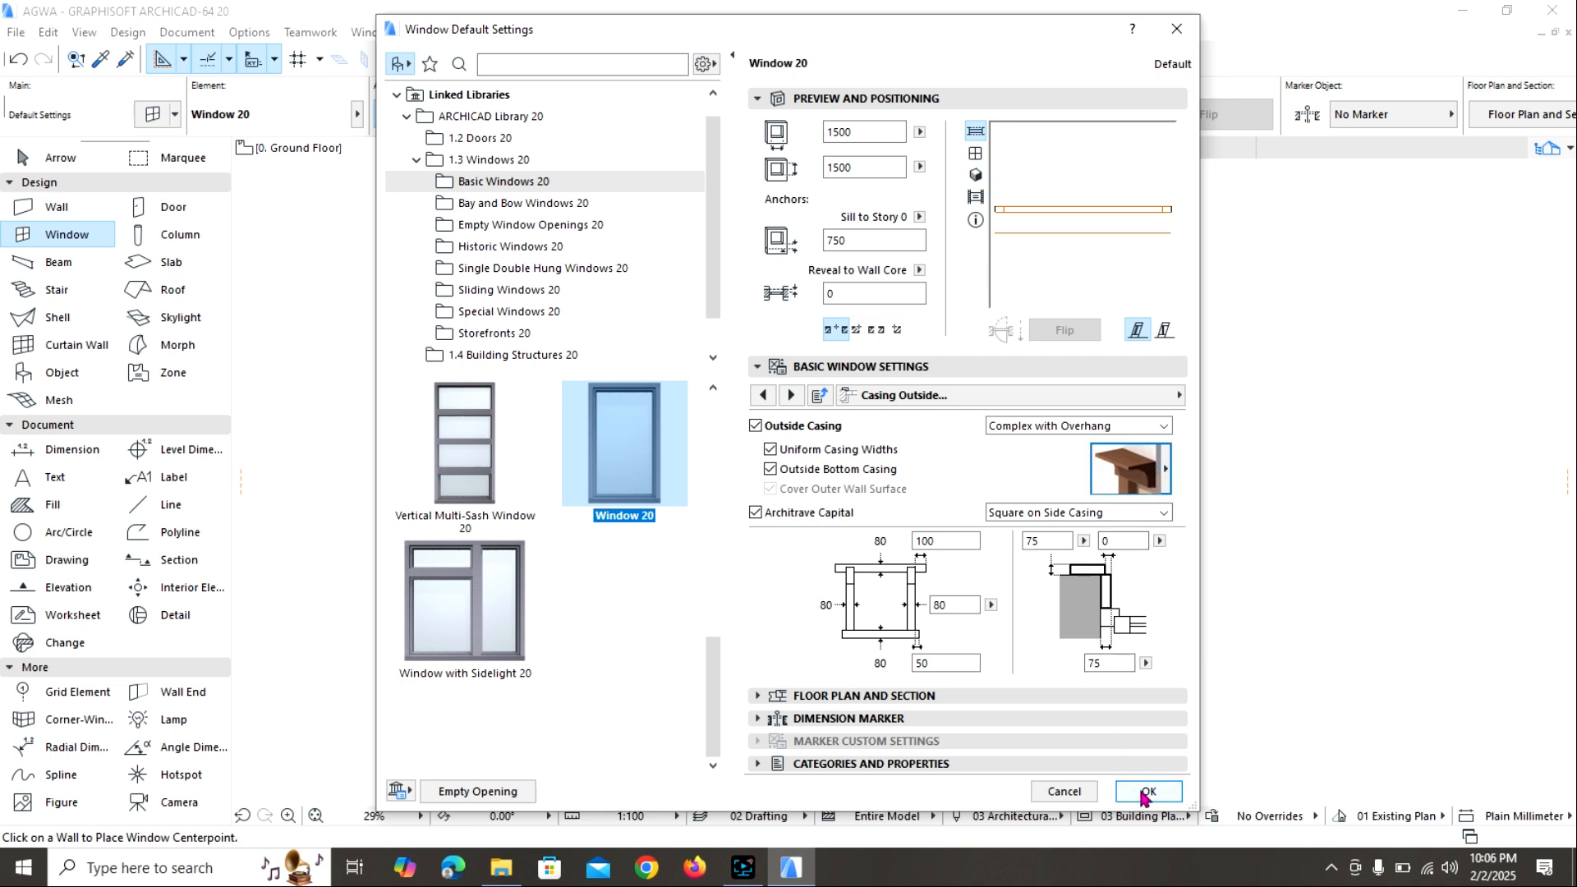
Set the default window's outside casing surface to Paint - Titanium White and accept the window default settings.
left_click(1180, 396)
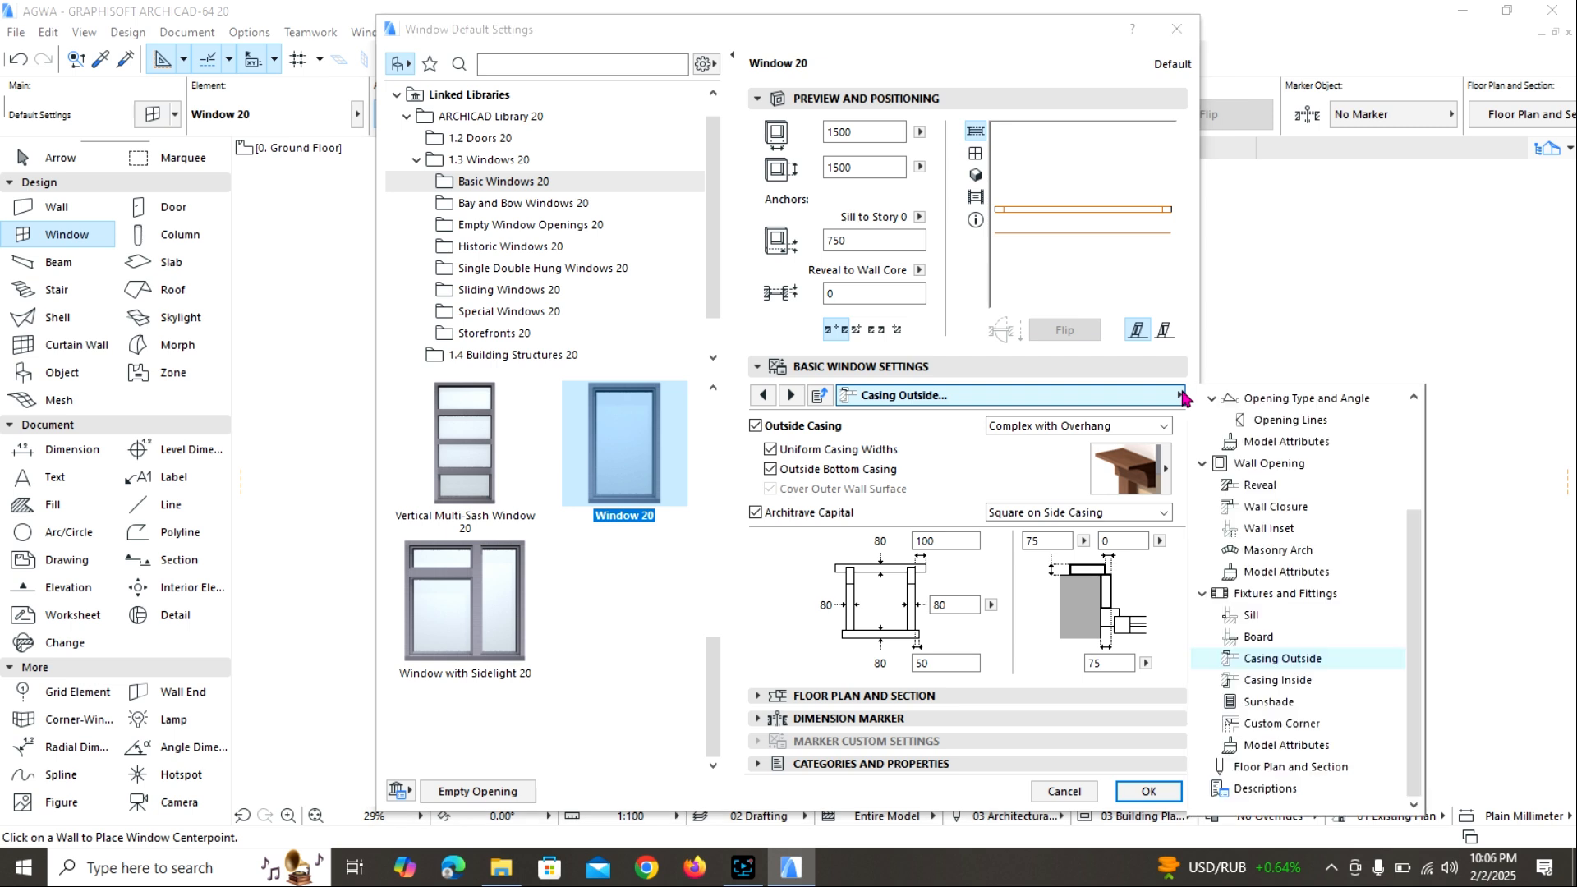
left_click(1296, 746)
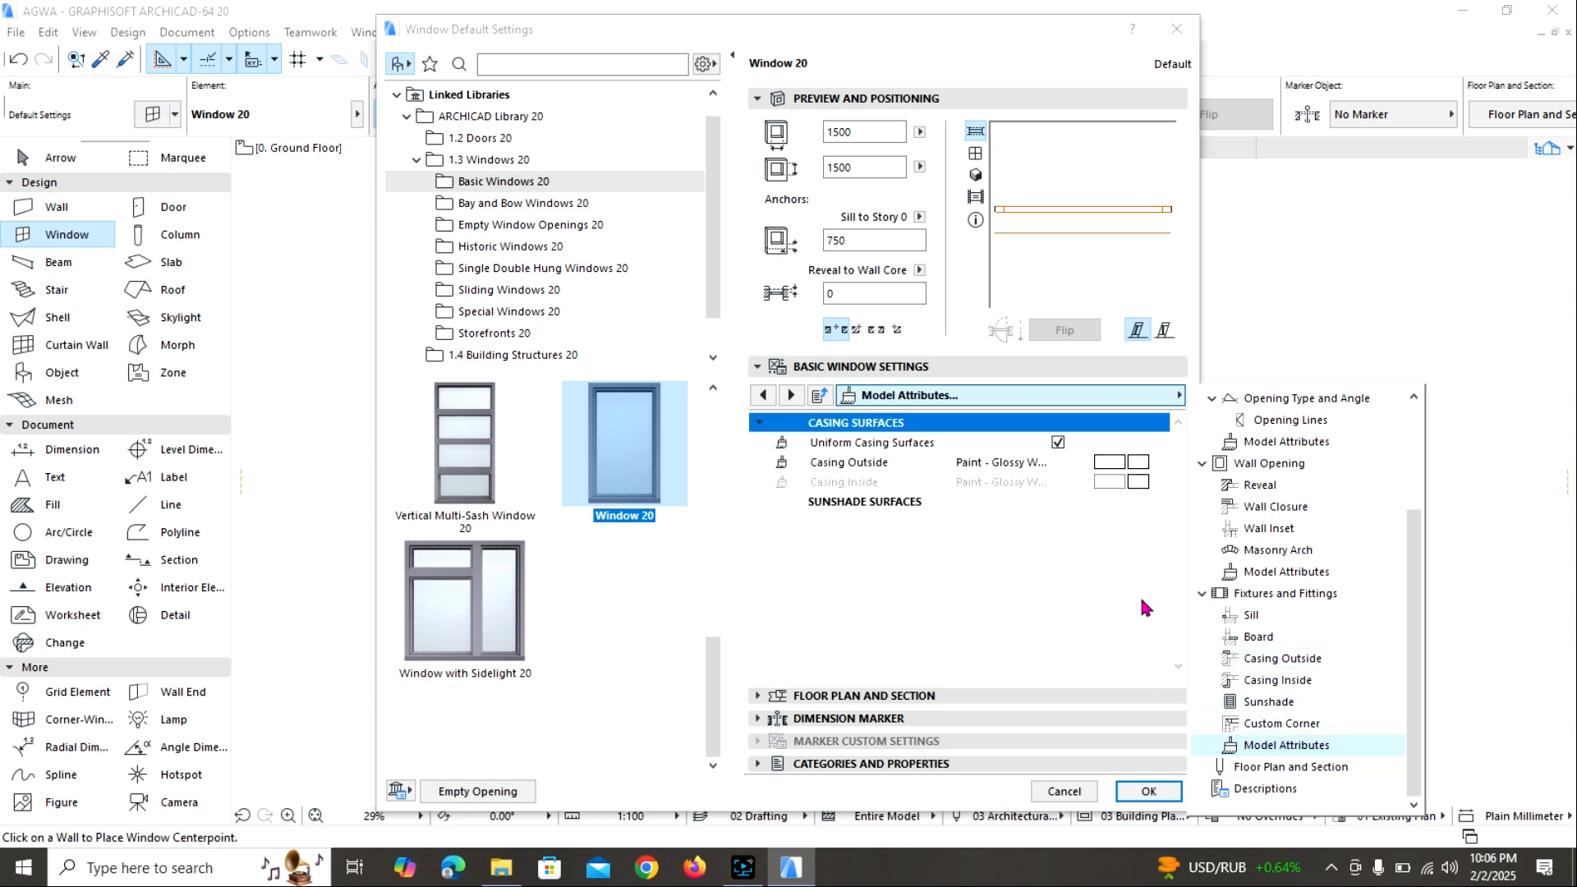
left_click(1138, 461)
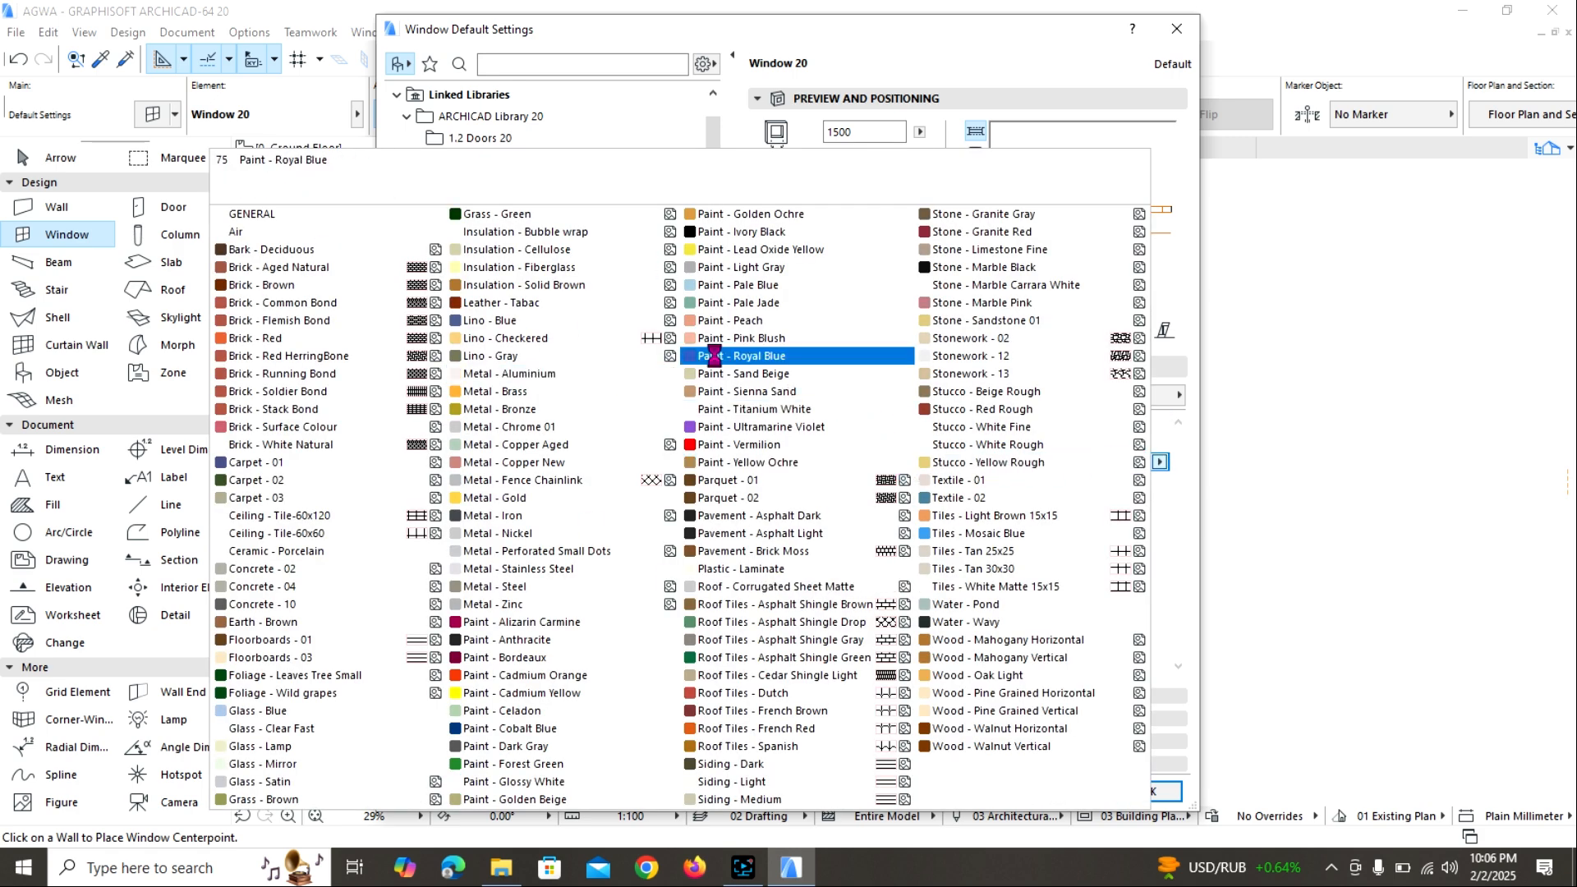
left_click(719, 408)
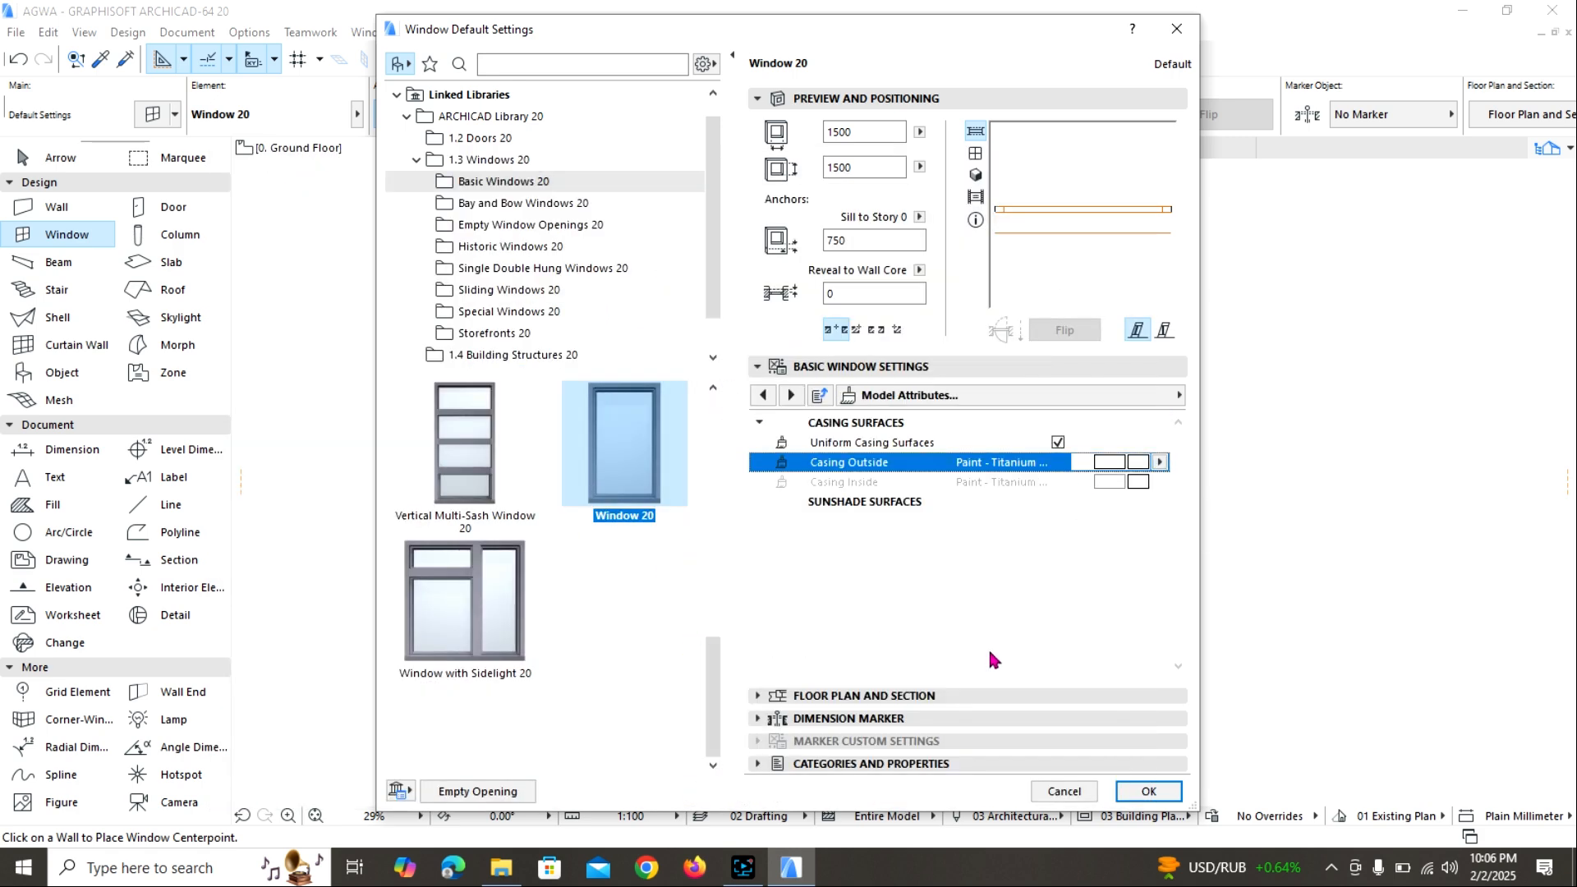
left_click(1160, 790)
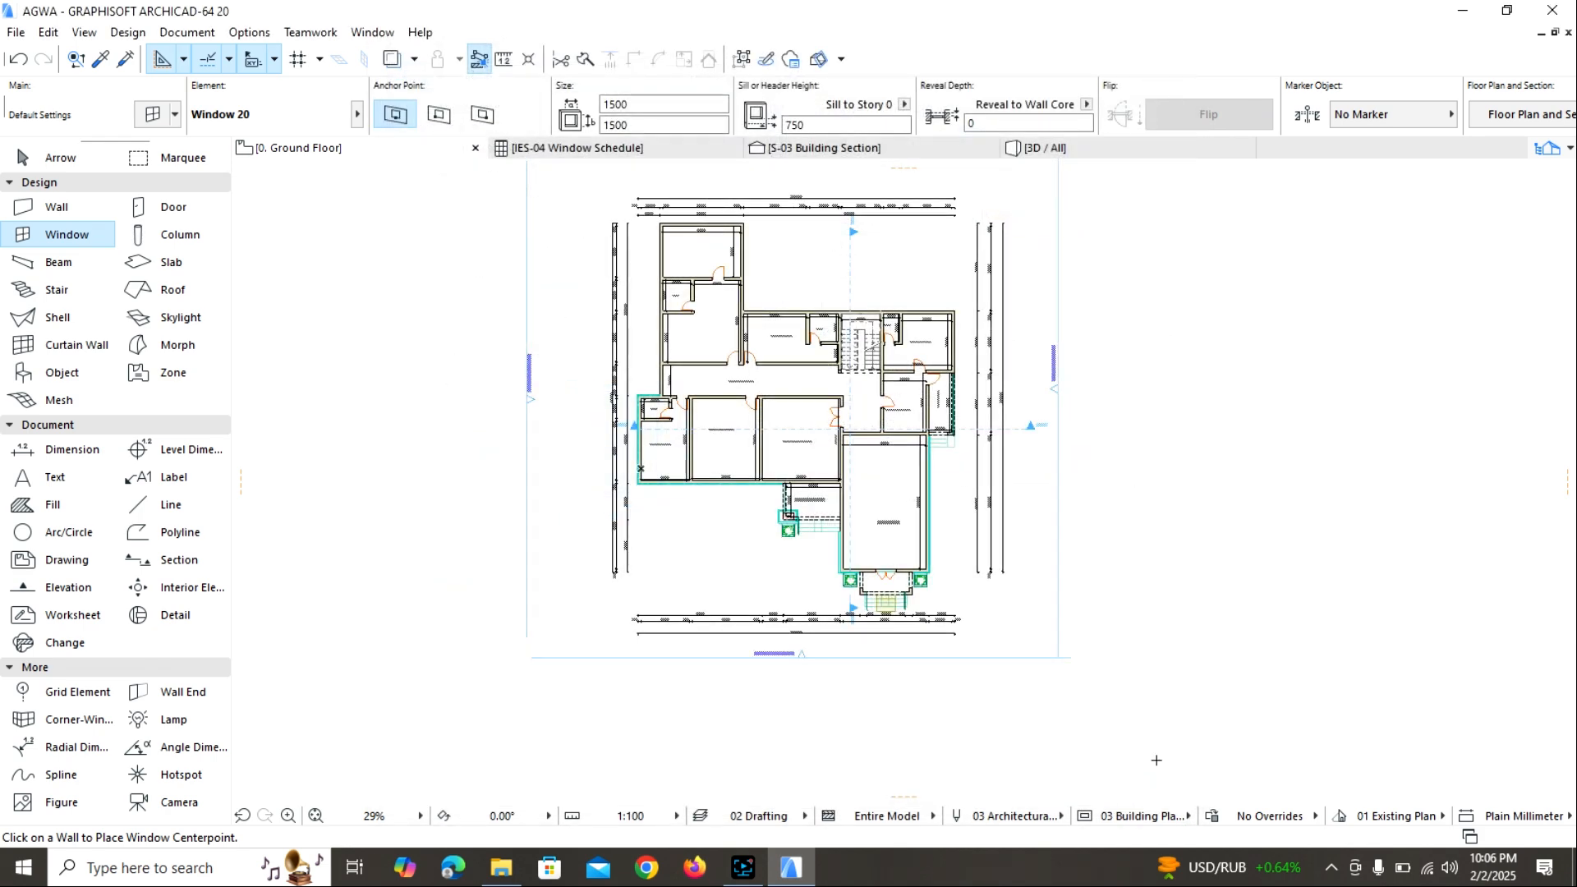
Place a window in the chapel's front wall between the wall corner and the double entrance door.
scroll(831, 497, "up", 6)
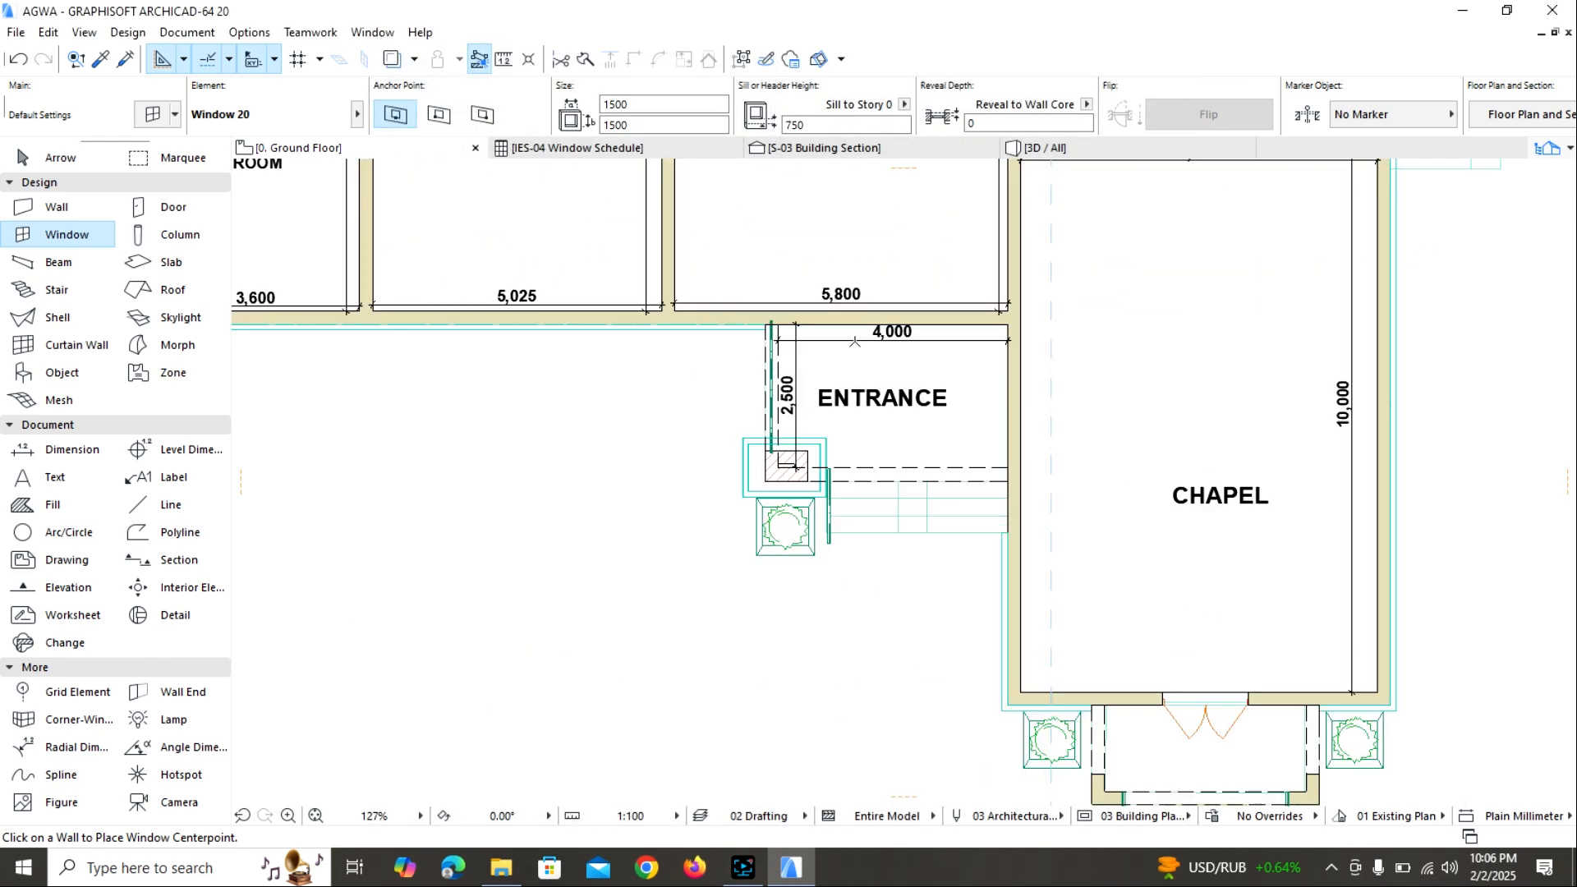
scroll(854, 341, "up", 1)
scroll(870, 333, "down", 3)
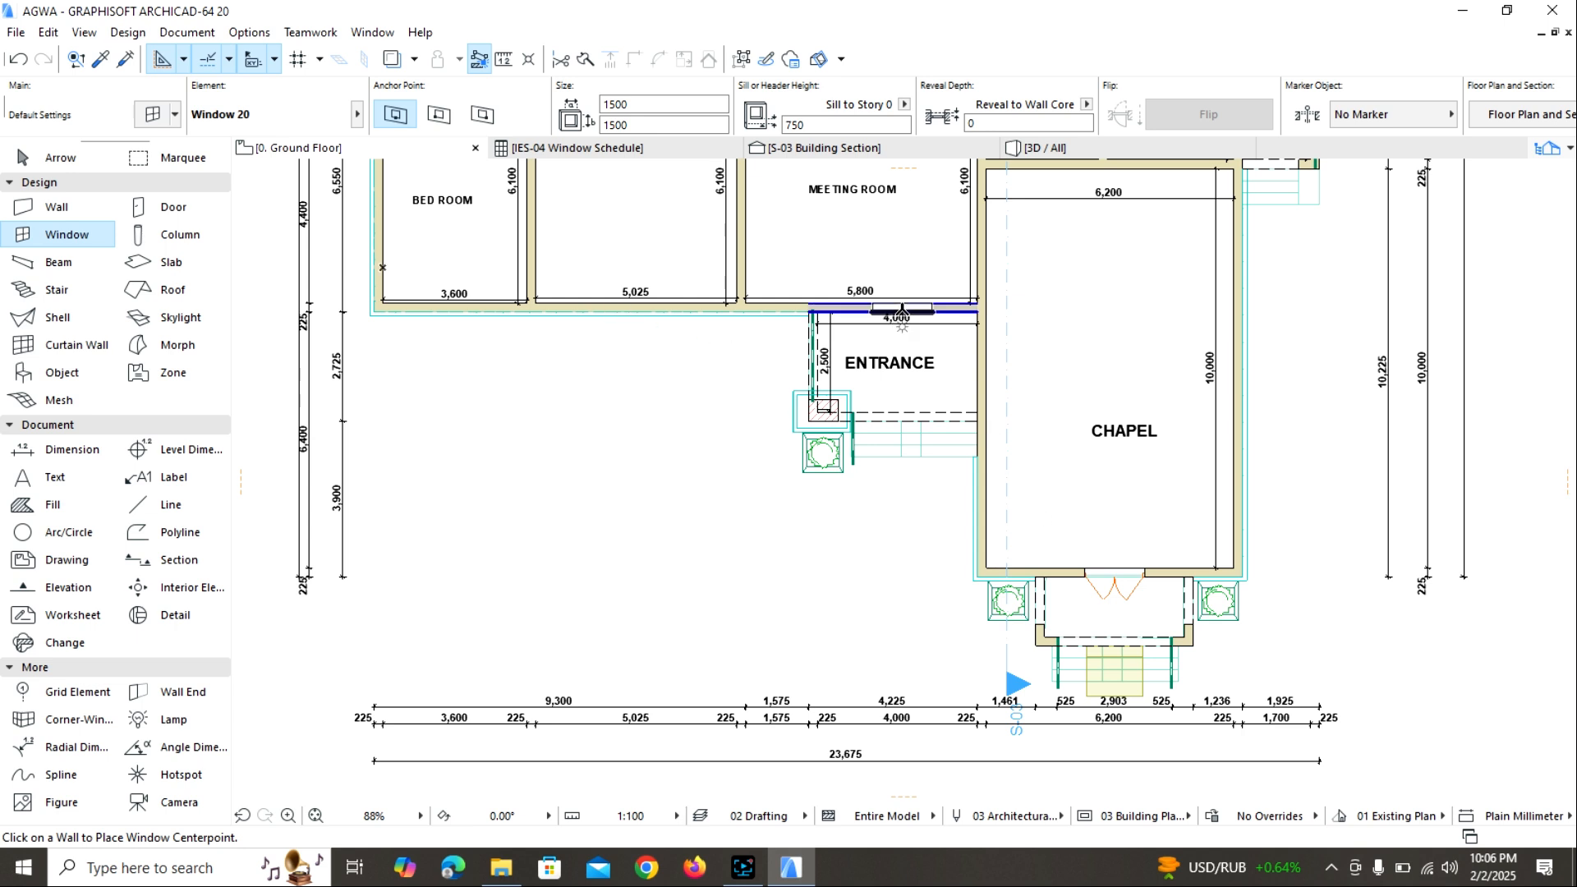
scroll(1071, 583, "up", 4)
scroll(1097, 468, "down", 2)
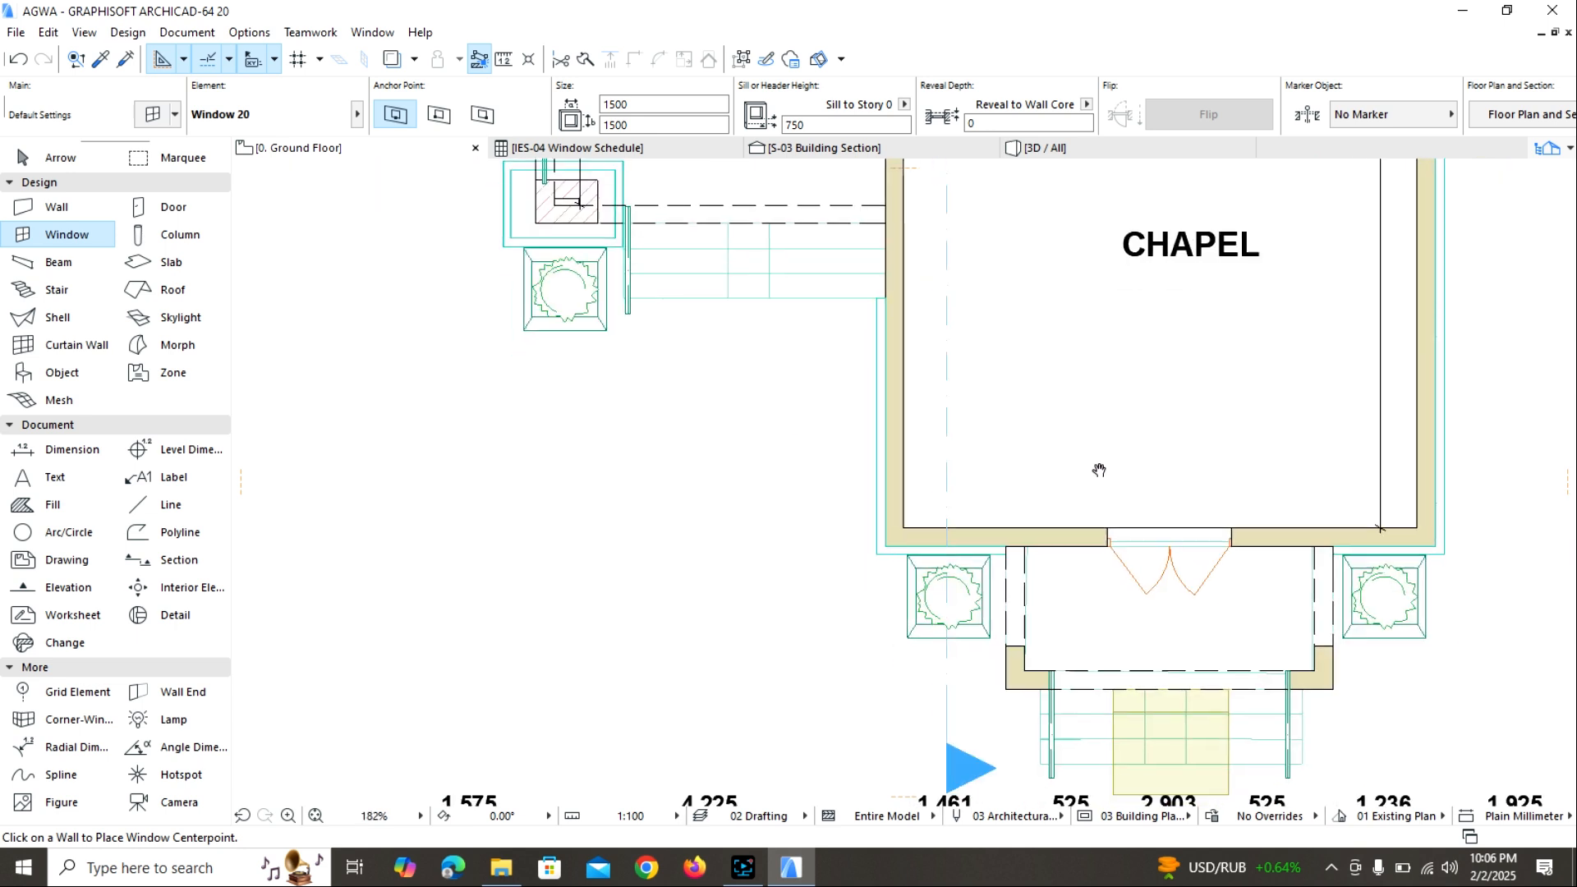
scroll(1097, 389, "up", 5)
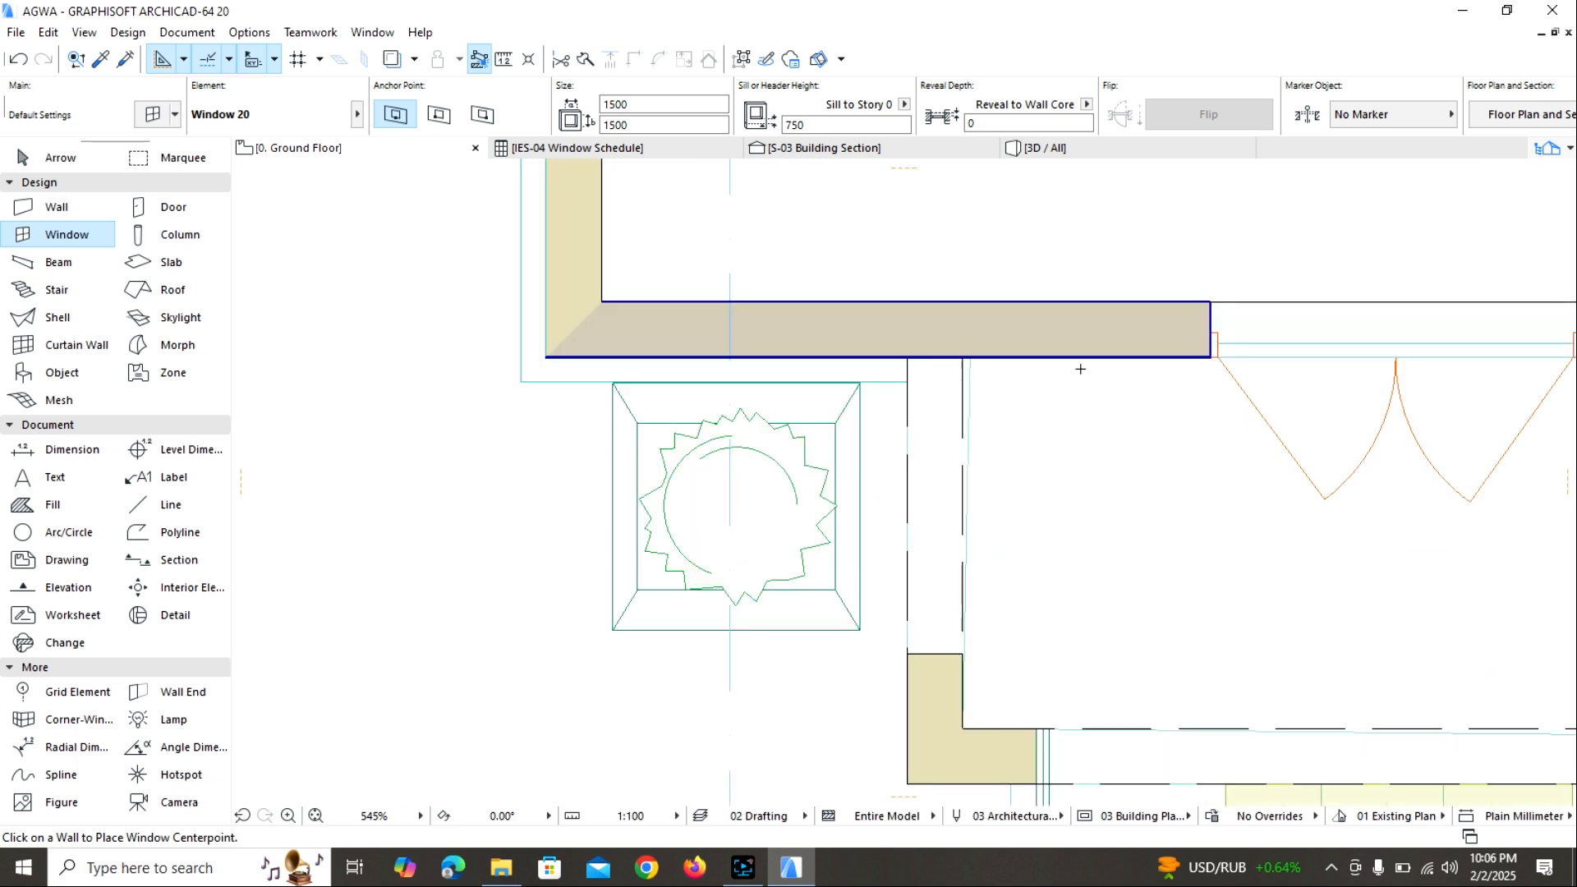
scroll(1035, 383, "down", 3)
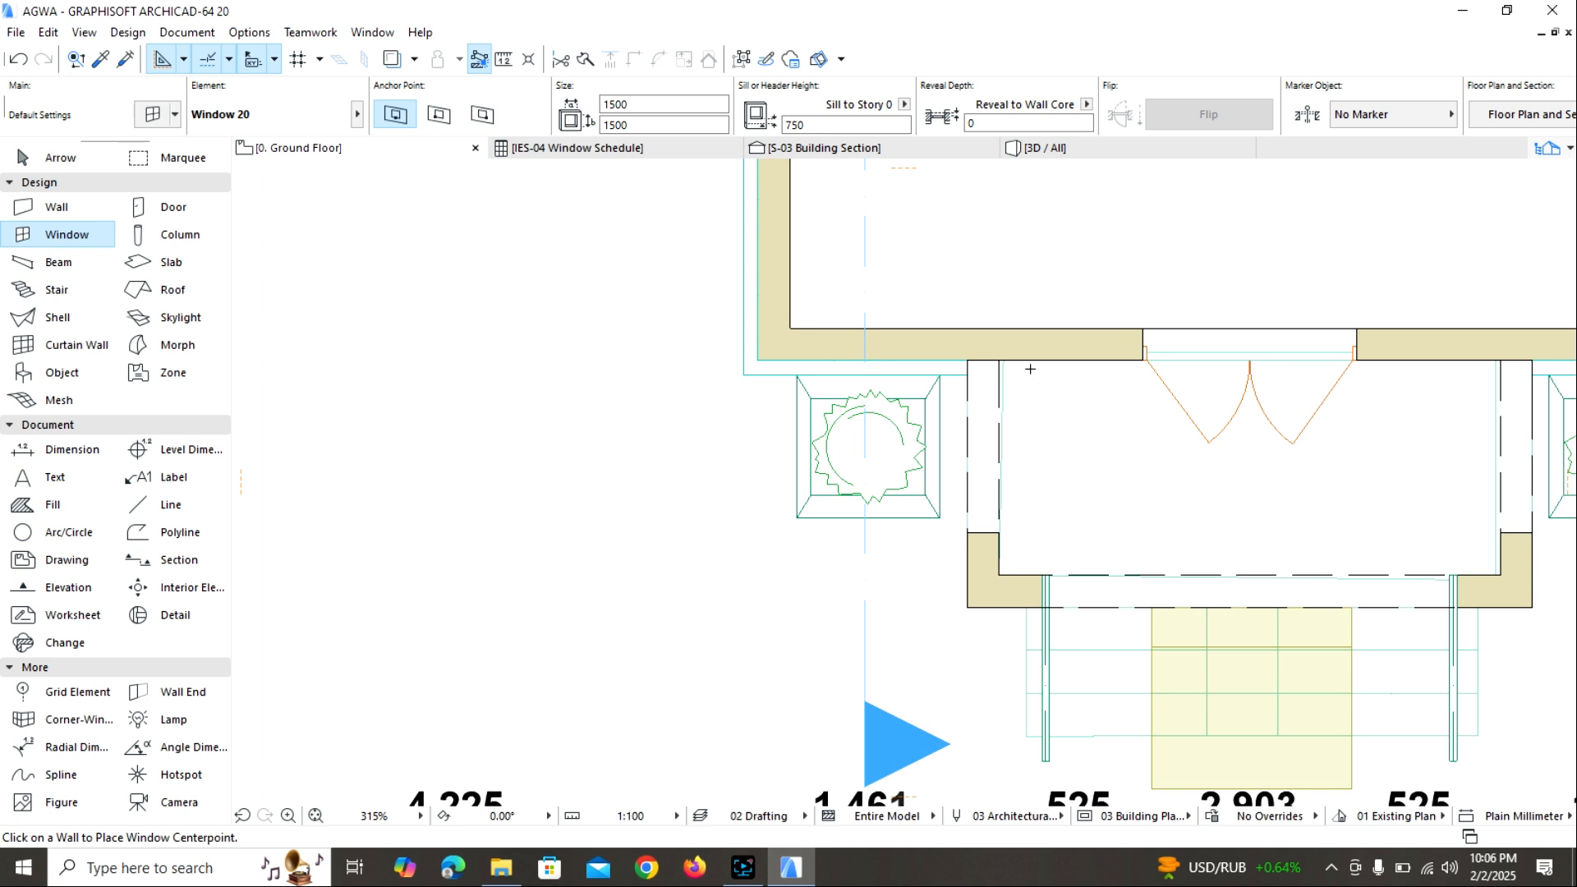
left_click(1018, 365)
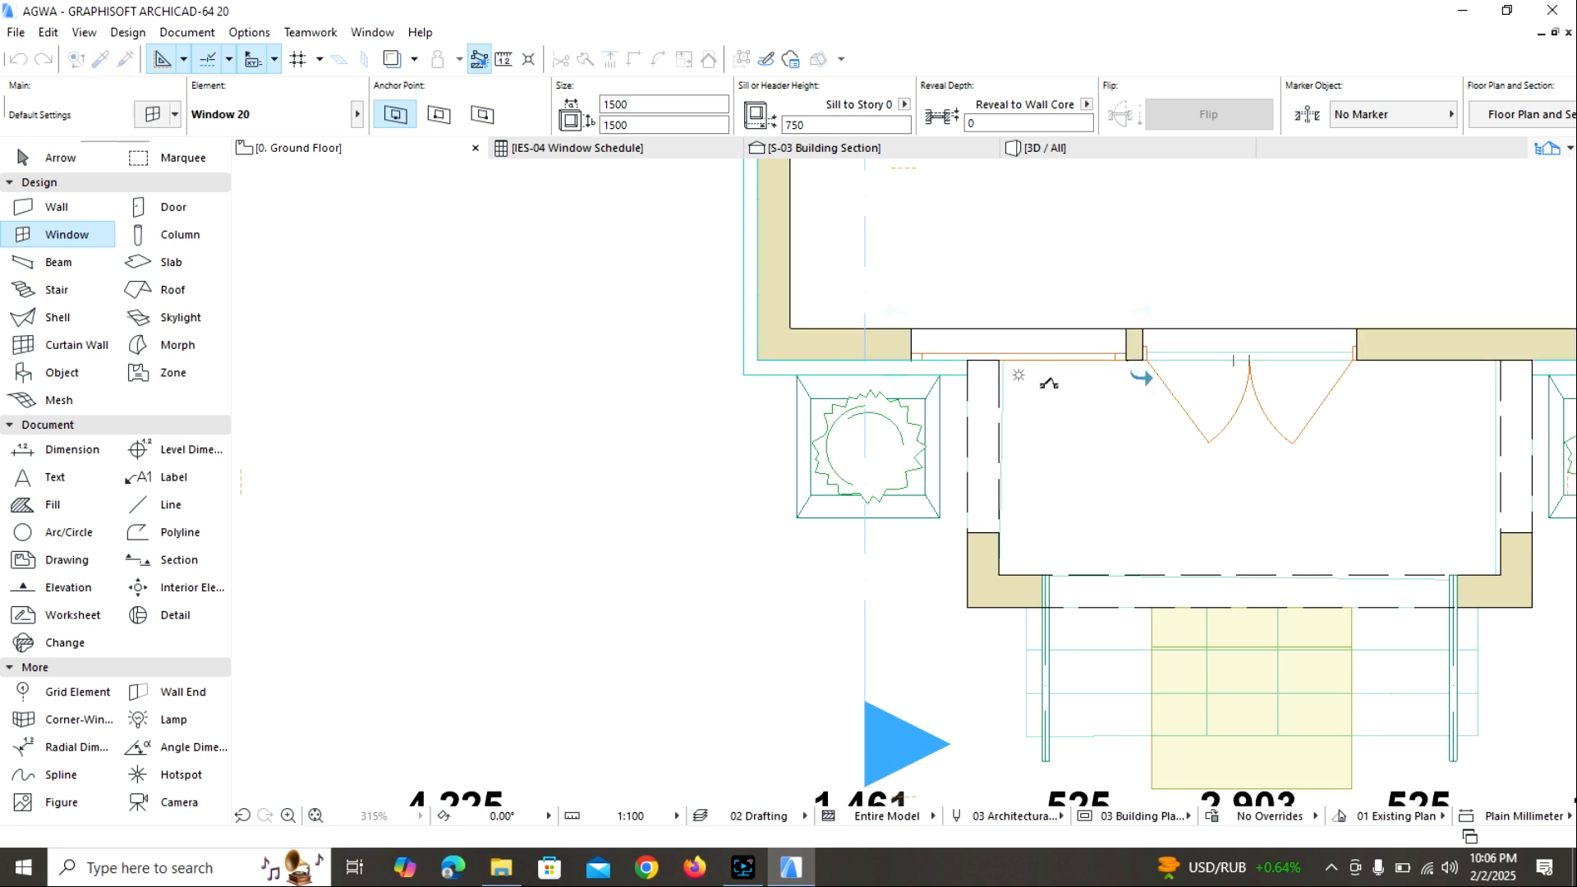
left_click(1044, 389)
key("Escape")
Examine the new window and its outside casing beside the chapel's entrance door in the 3D view.
left_click(1026, 153)
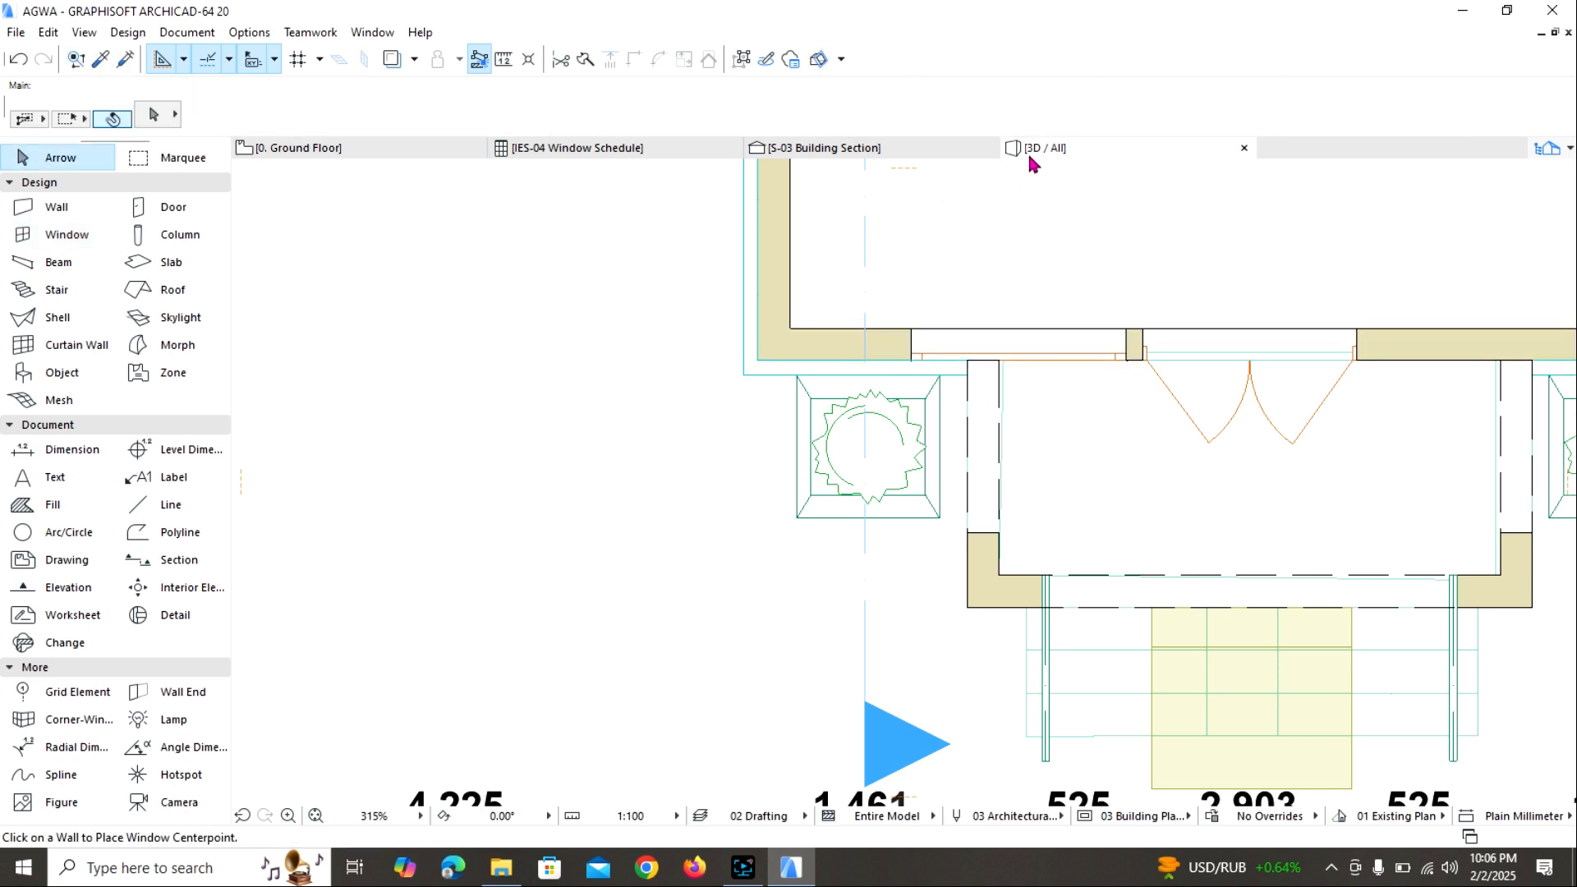
scroll(1015, 551, "up", 4)
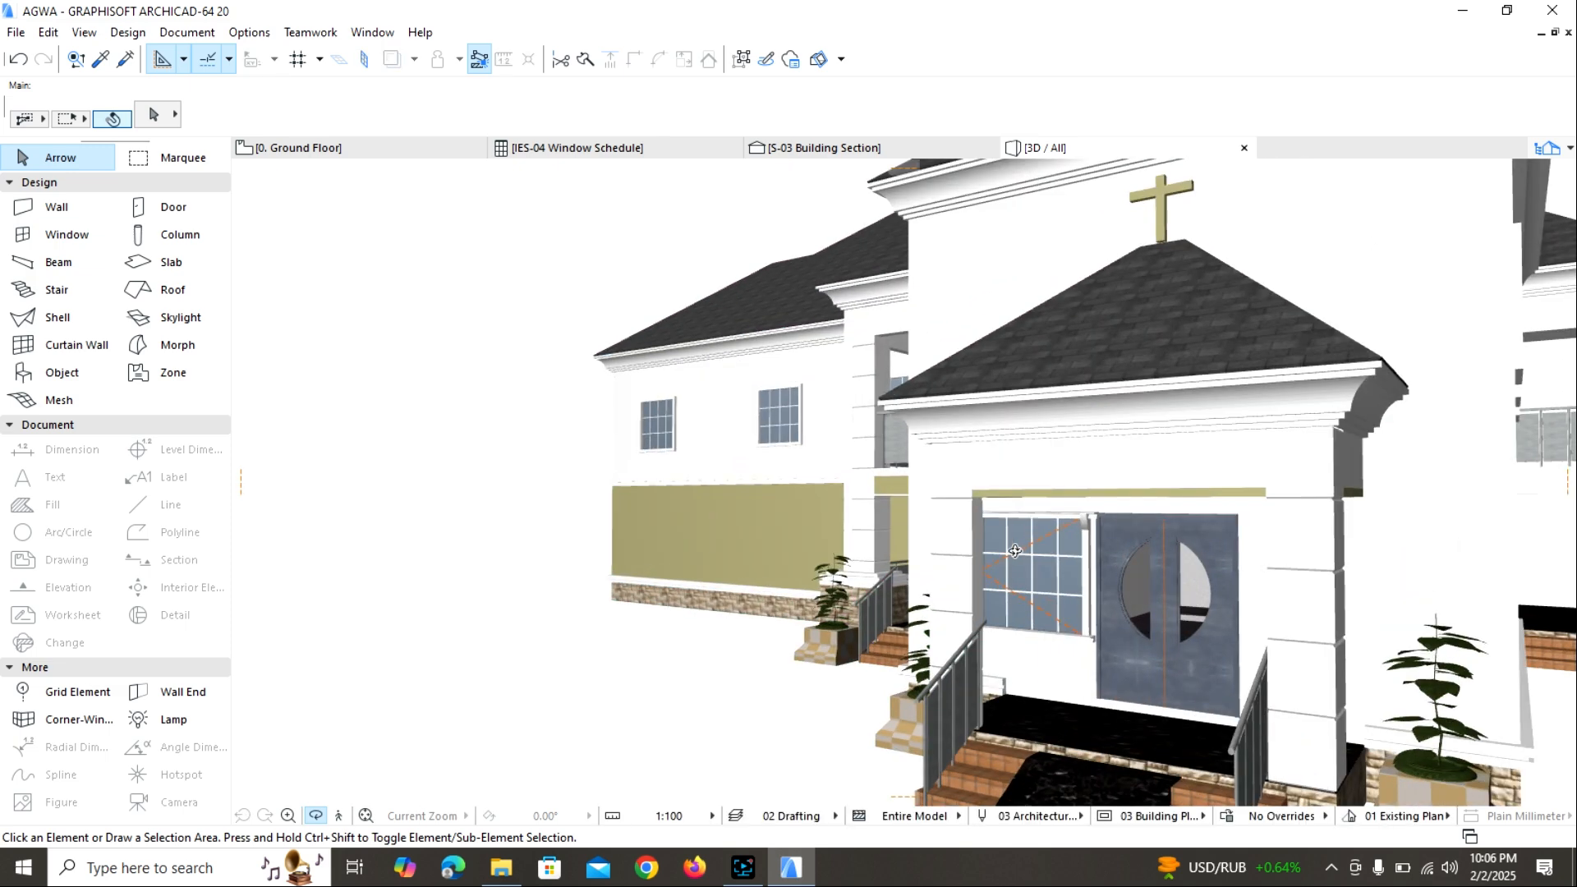
scroll(1015, 550, "up", 5)
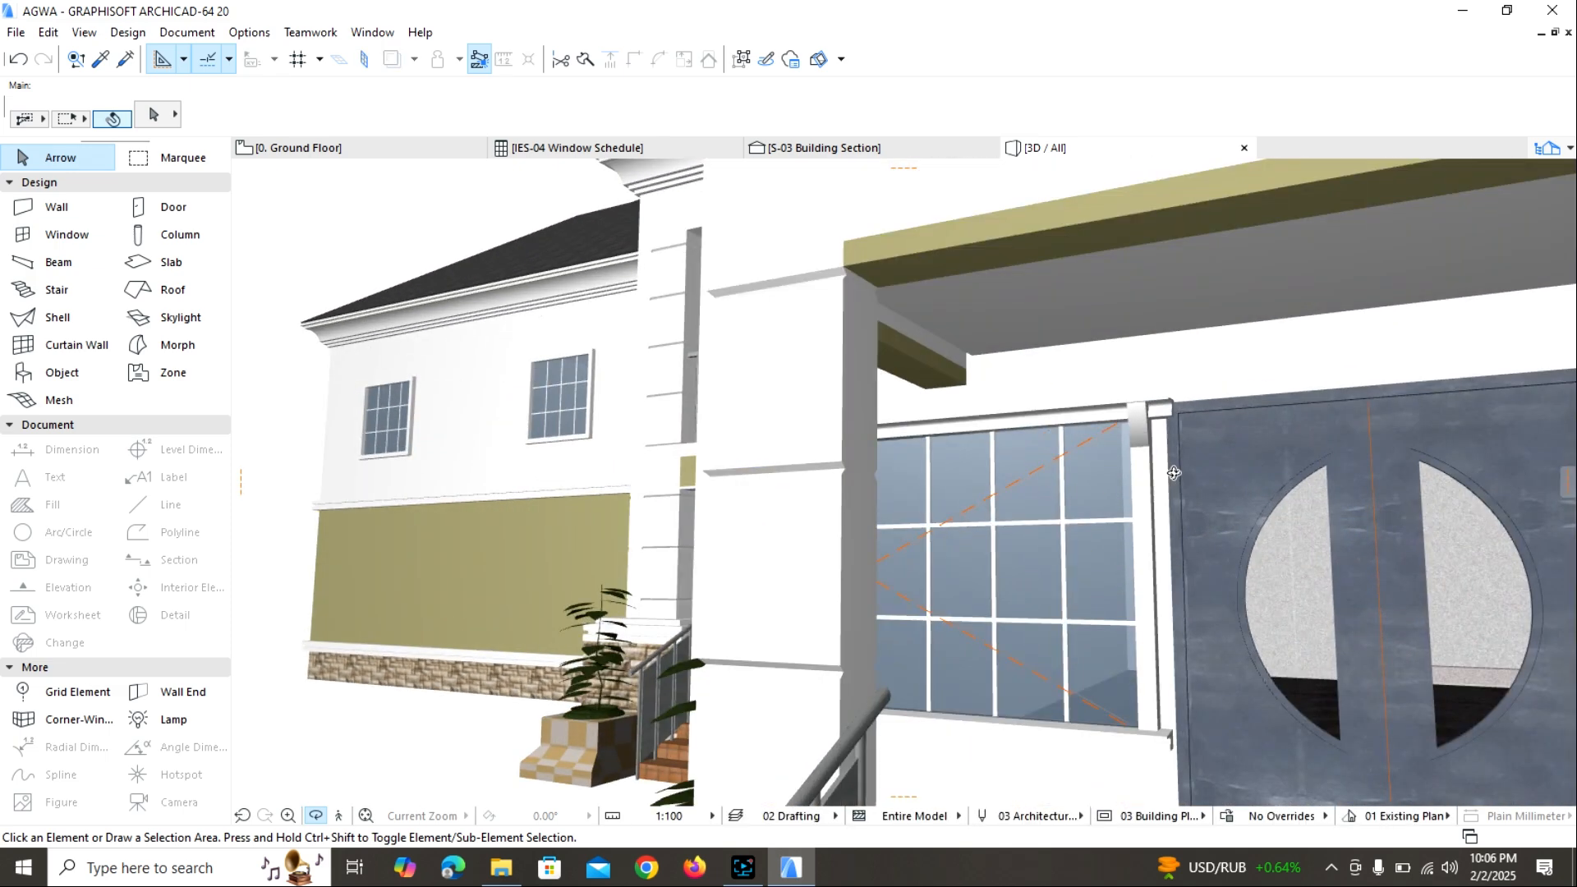
scroll(1173, 473, "up", 2)
scroll(1122, 421, "up", 3)
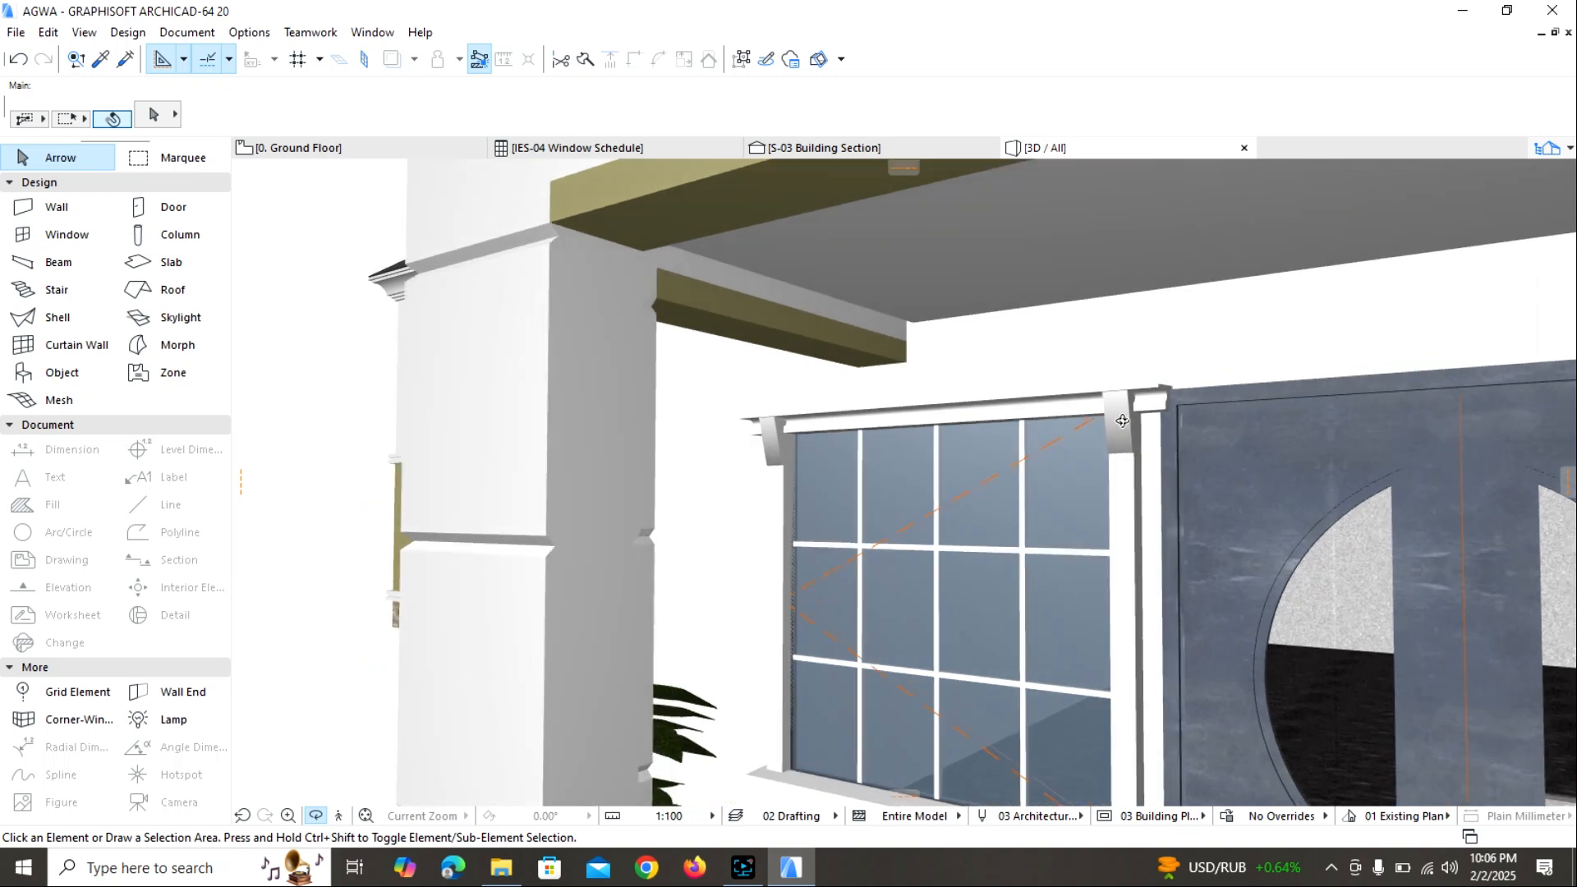
scroll(1121, 421, "up", 2)
scroll(1121, 426, "up", 3)
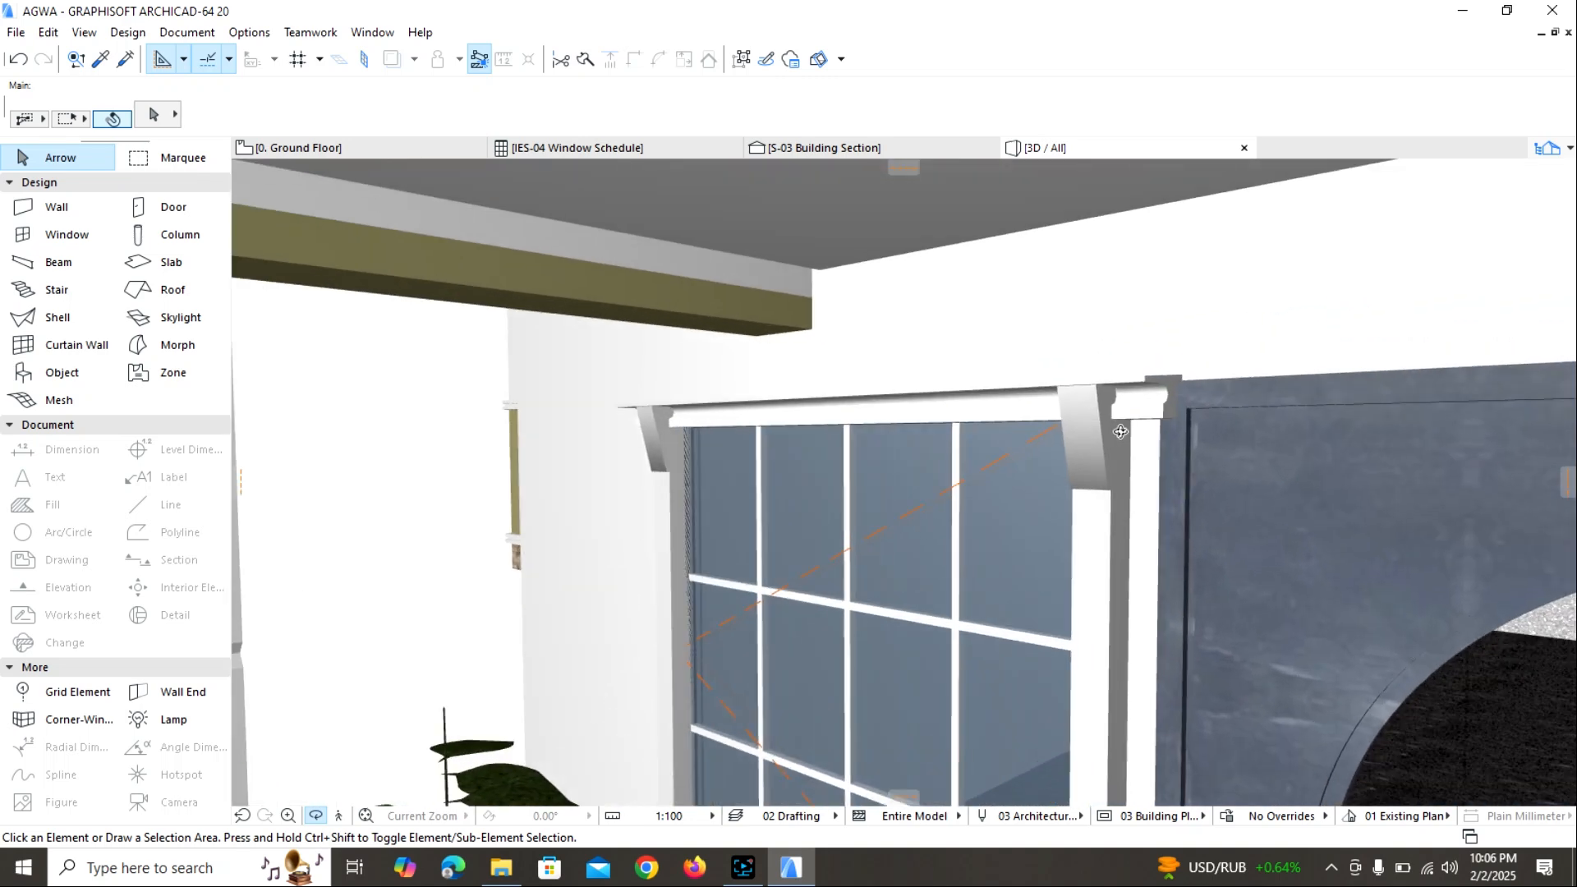
left_click_drag(1120, 431, 1240, 483)
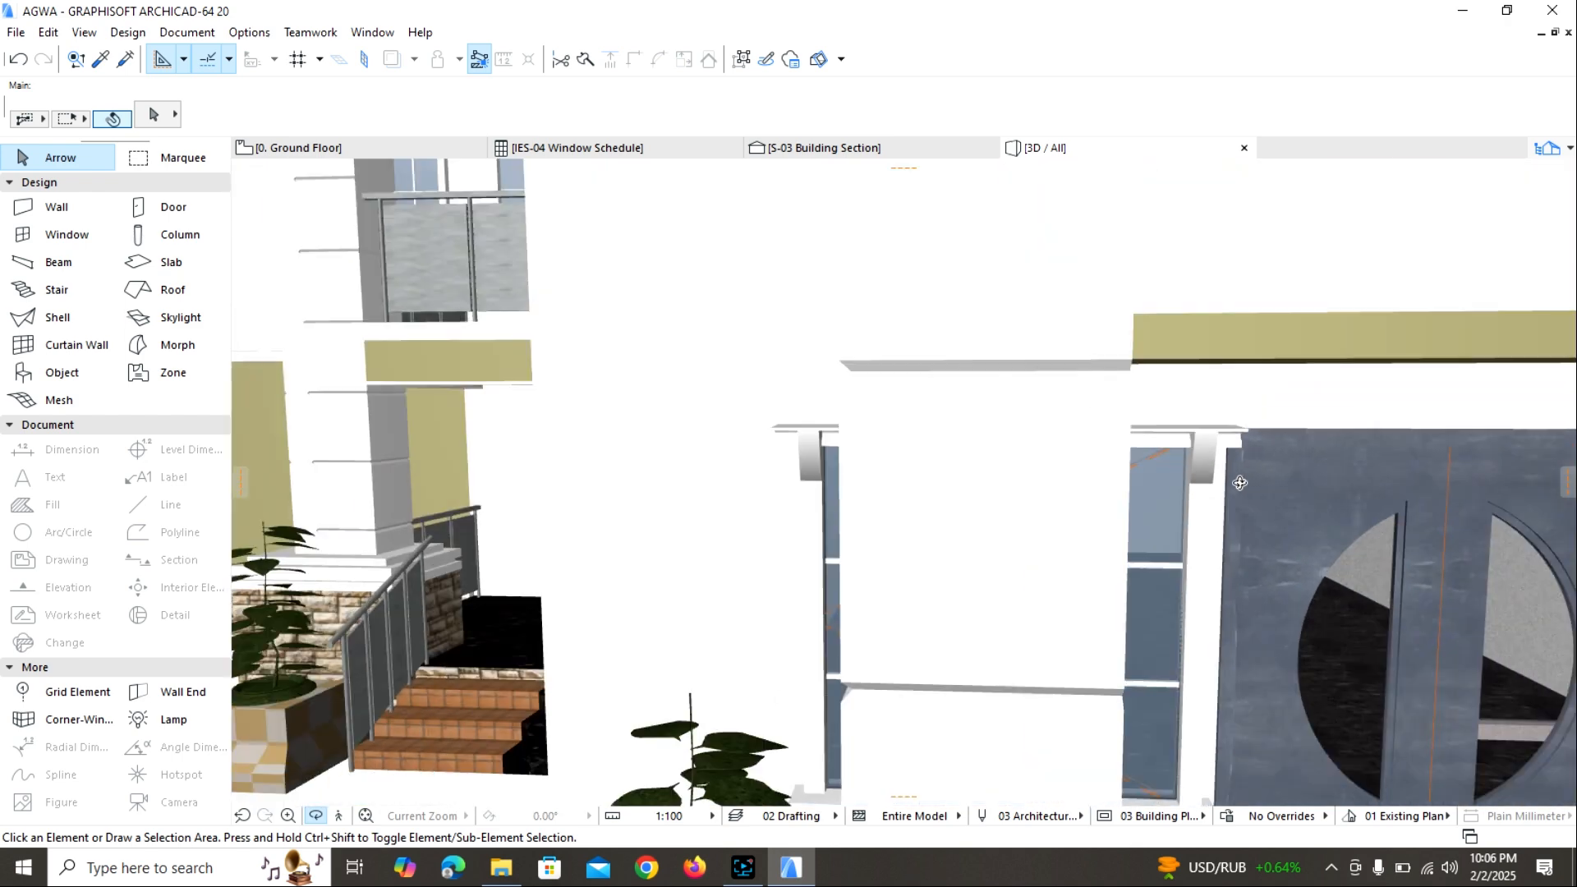
Inspect the upper-floor windows and their casings in 3D for comparison, and return to the Ground Floor plan.
scroll(1239, 483, "down", 3)
middle_click_drag(813, 453, 1134, 438)
scroll(913, 449, "down", 2)
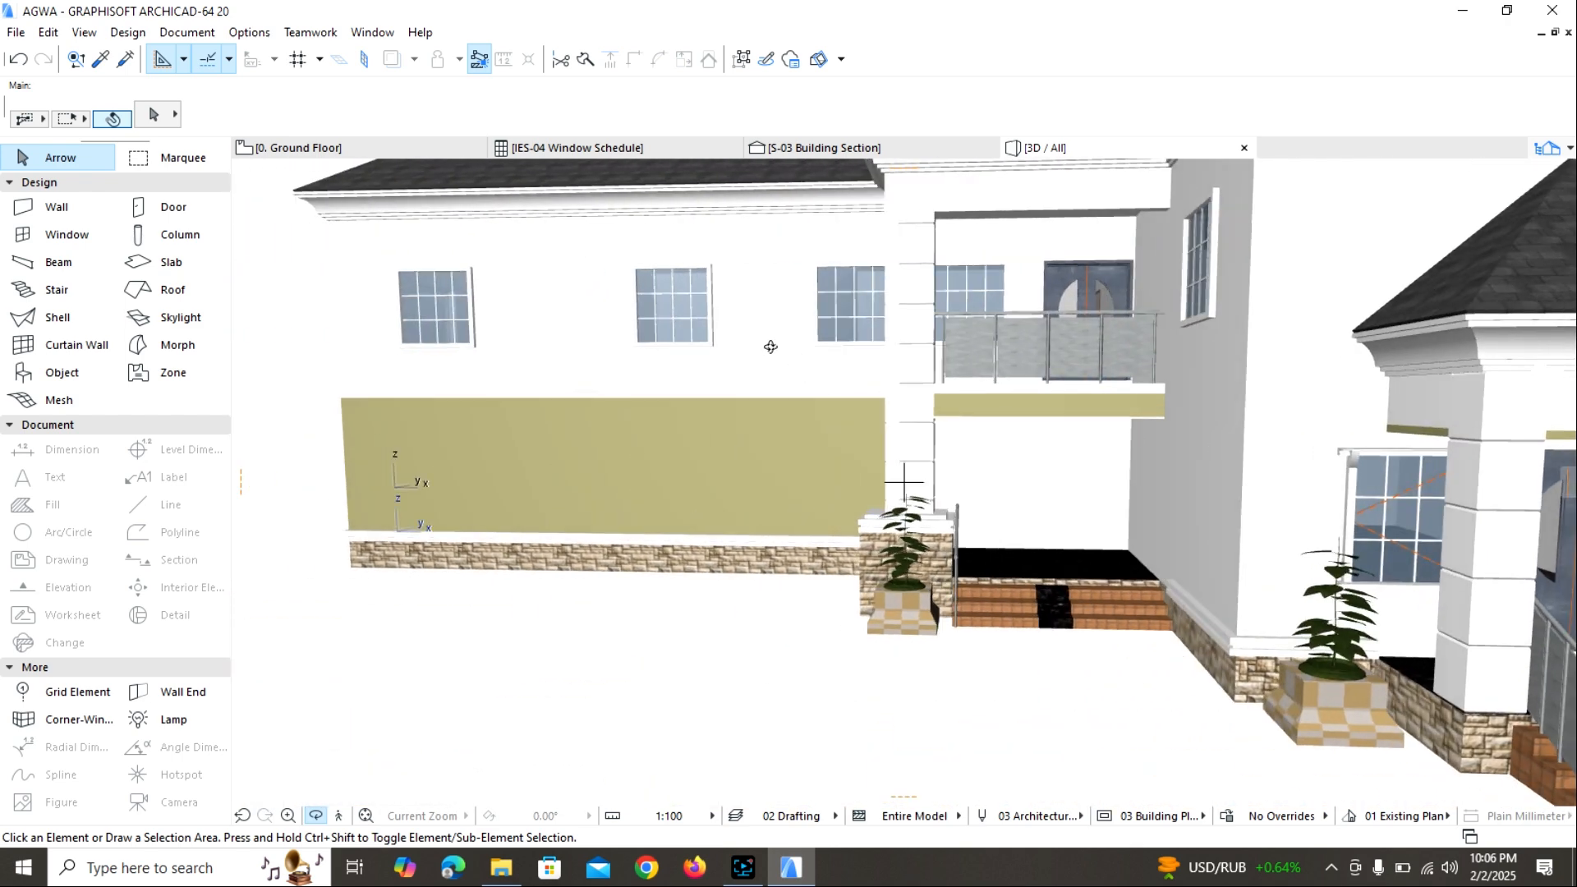
scroll(770, 346, "up", 6)
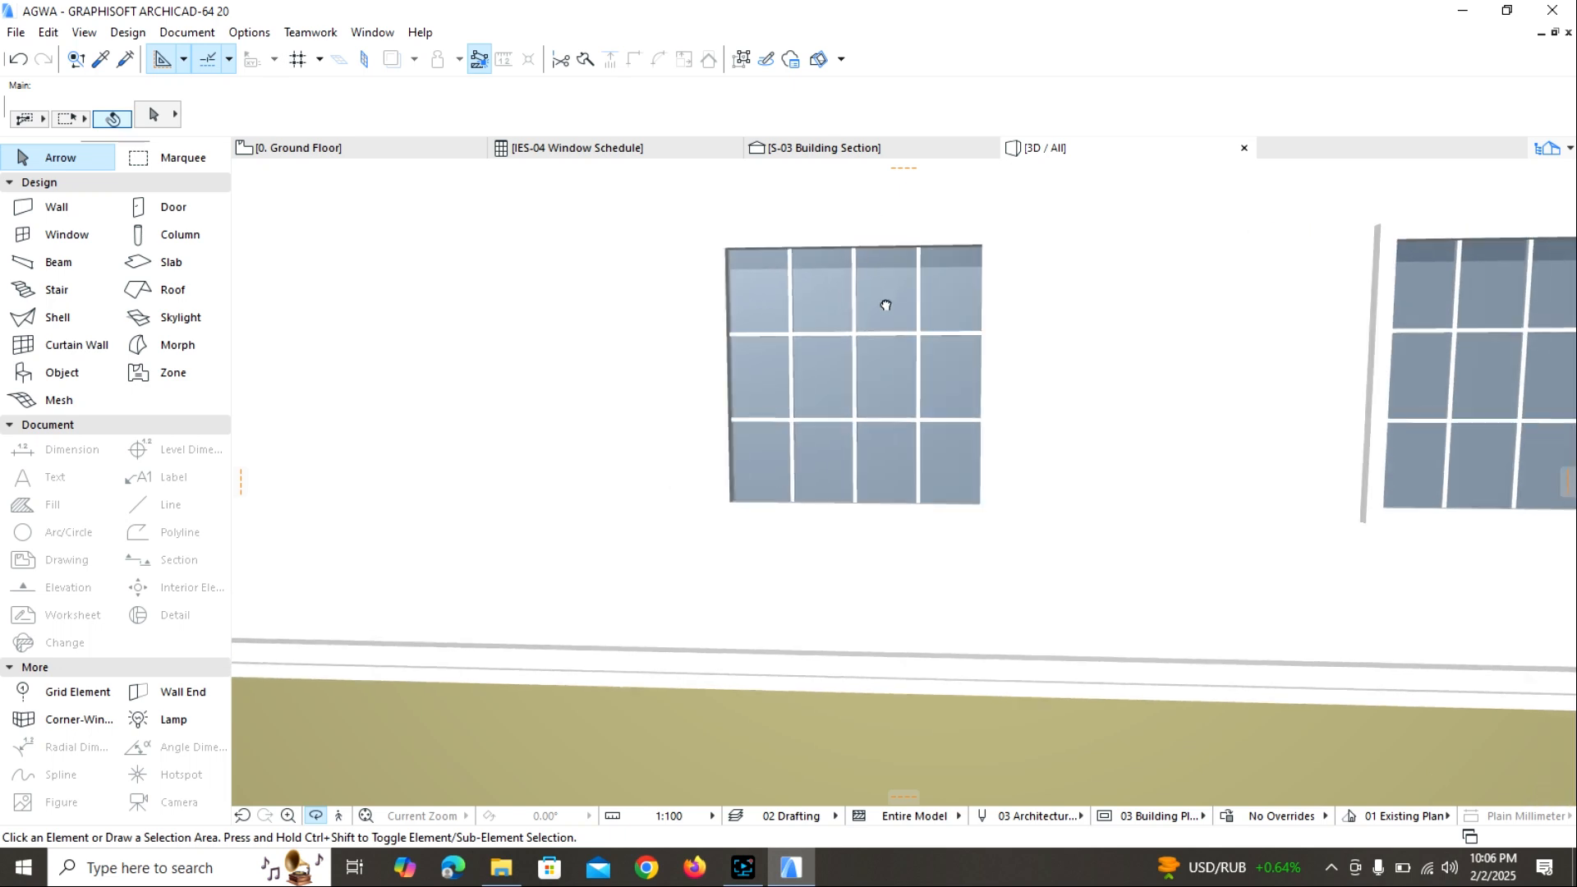
middle_click_drag(886, 305, 967, 320)
left_click_drag(967, 320, 1193, 320)
scroll(918, 331, "up", 2)
mouse_move(919, 331)
left_mouse_down()
mouse_move(982, 316)
mouse_move(900, 334)
left_mouse_up()
scroll(947, 364, "down", 4)
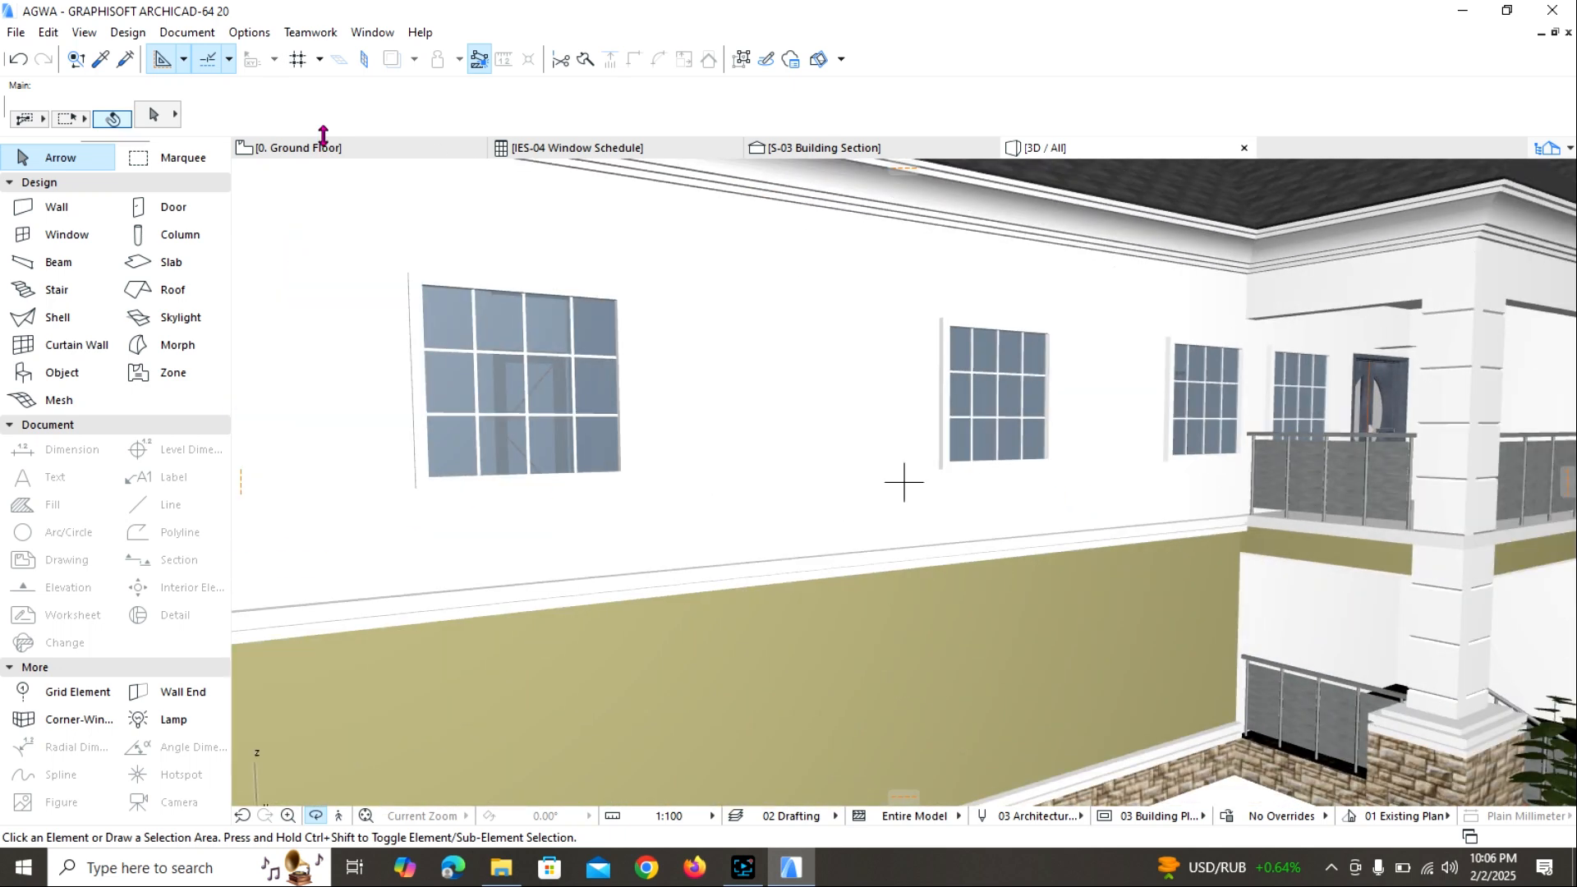
left_click(326, 147)
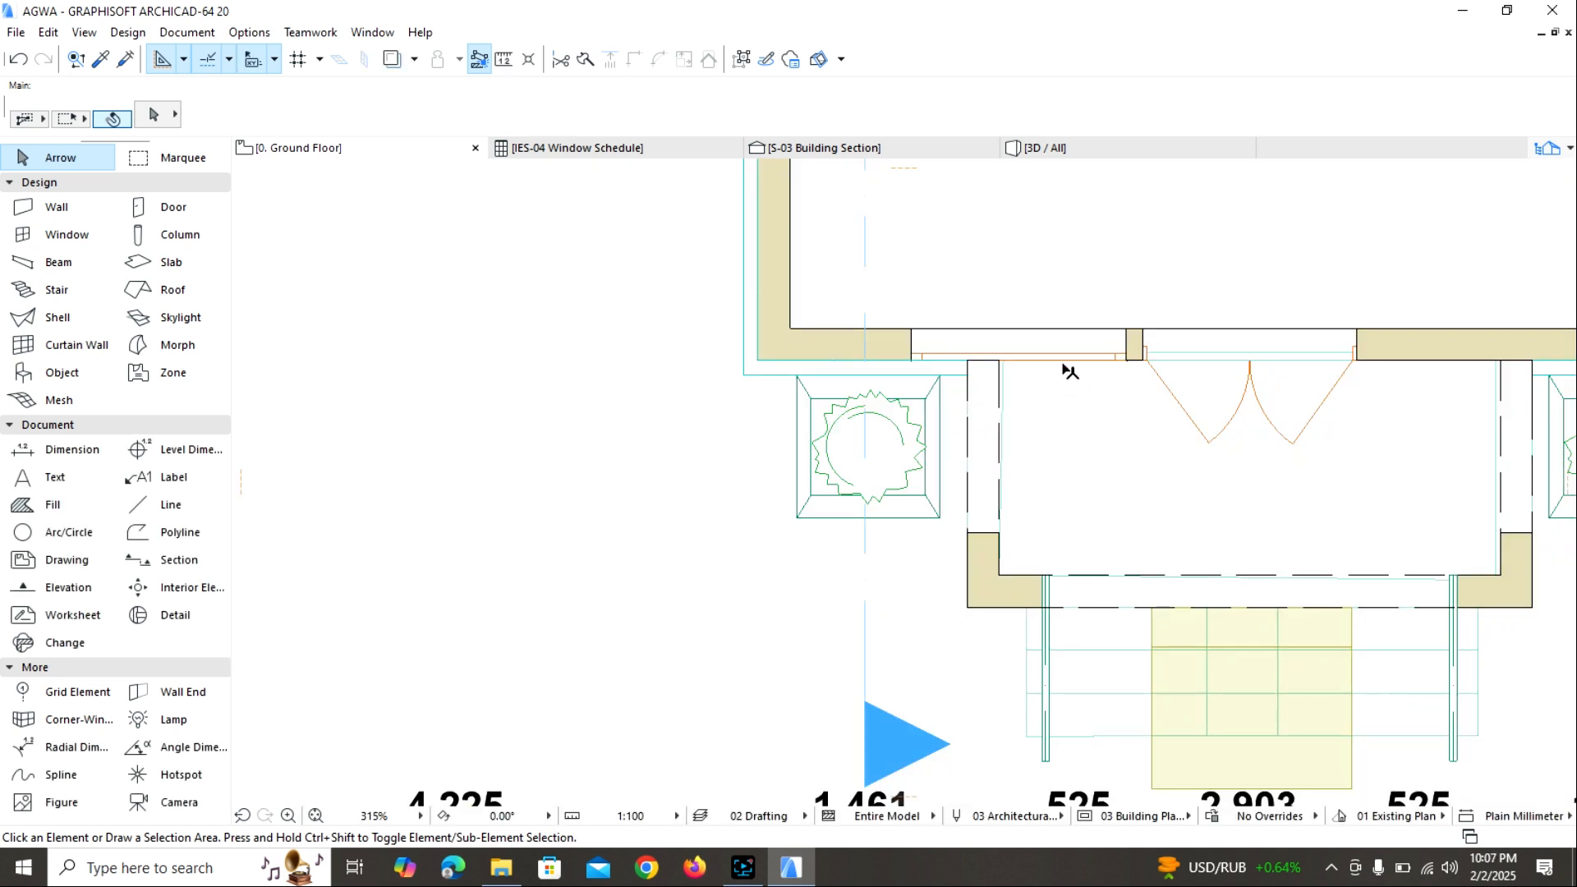
Delete the window from the chapel's front wall beside the double entrance door.
left_click(1061, 362)
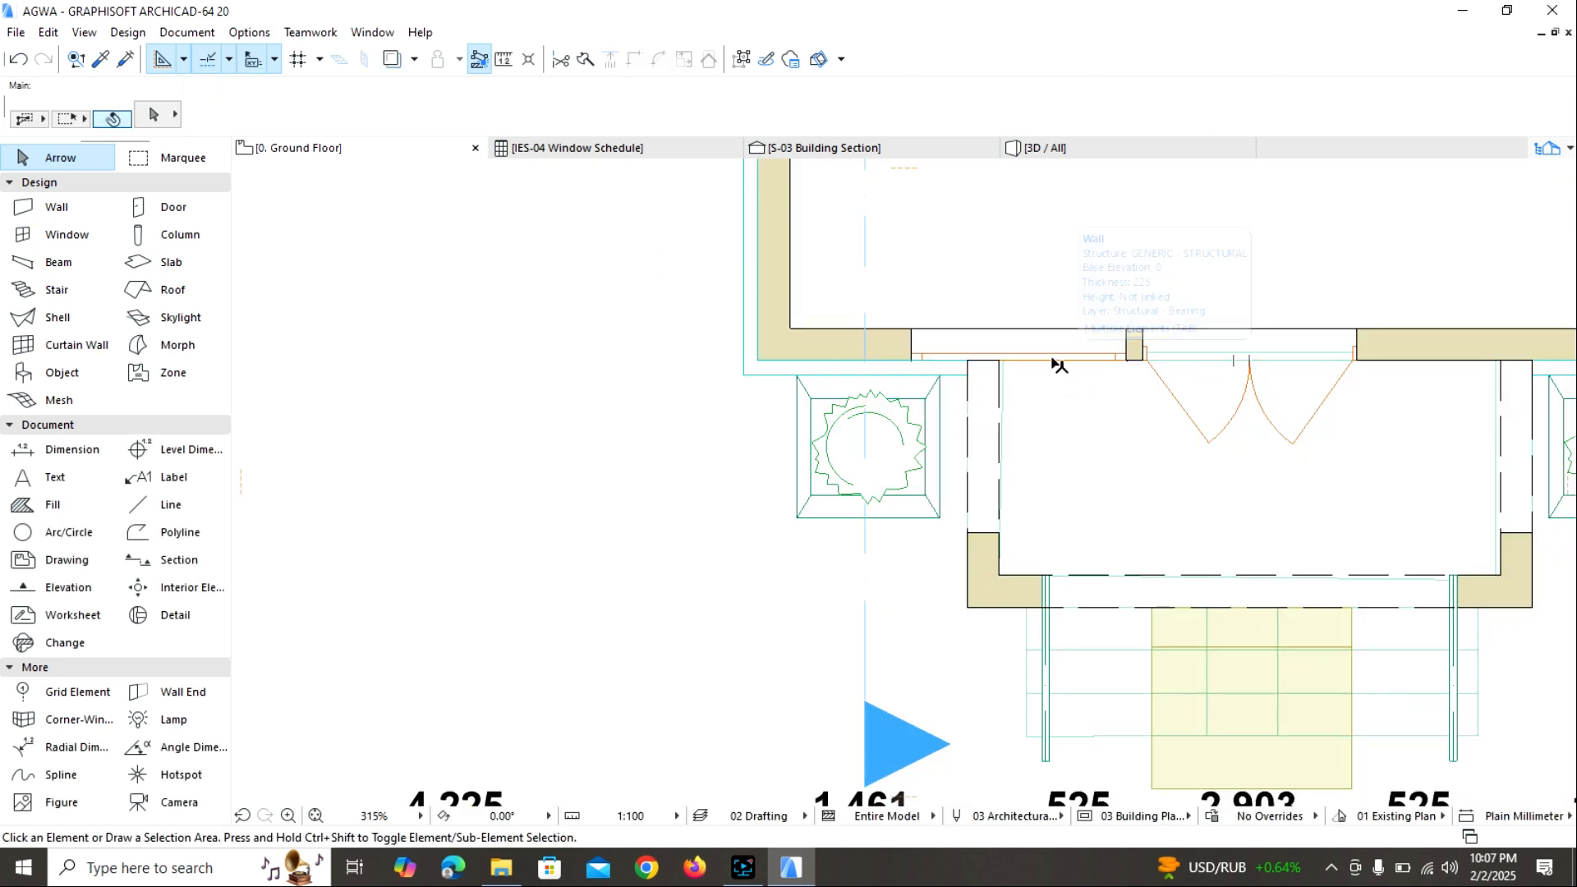
key("Escape")
left_click(985, 359)
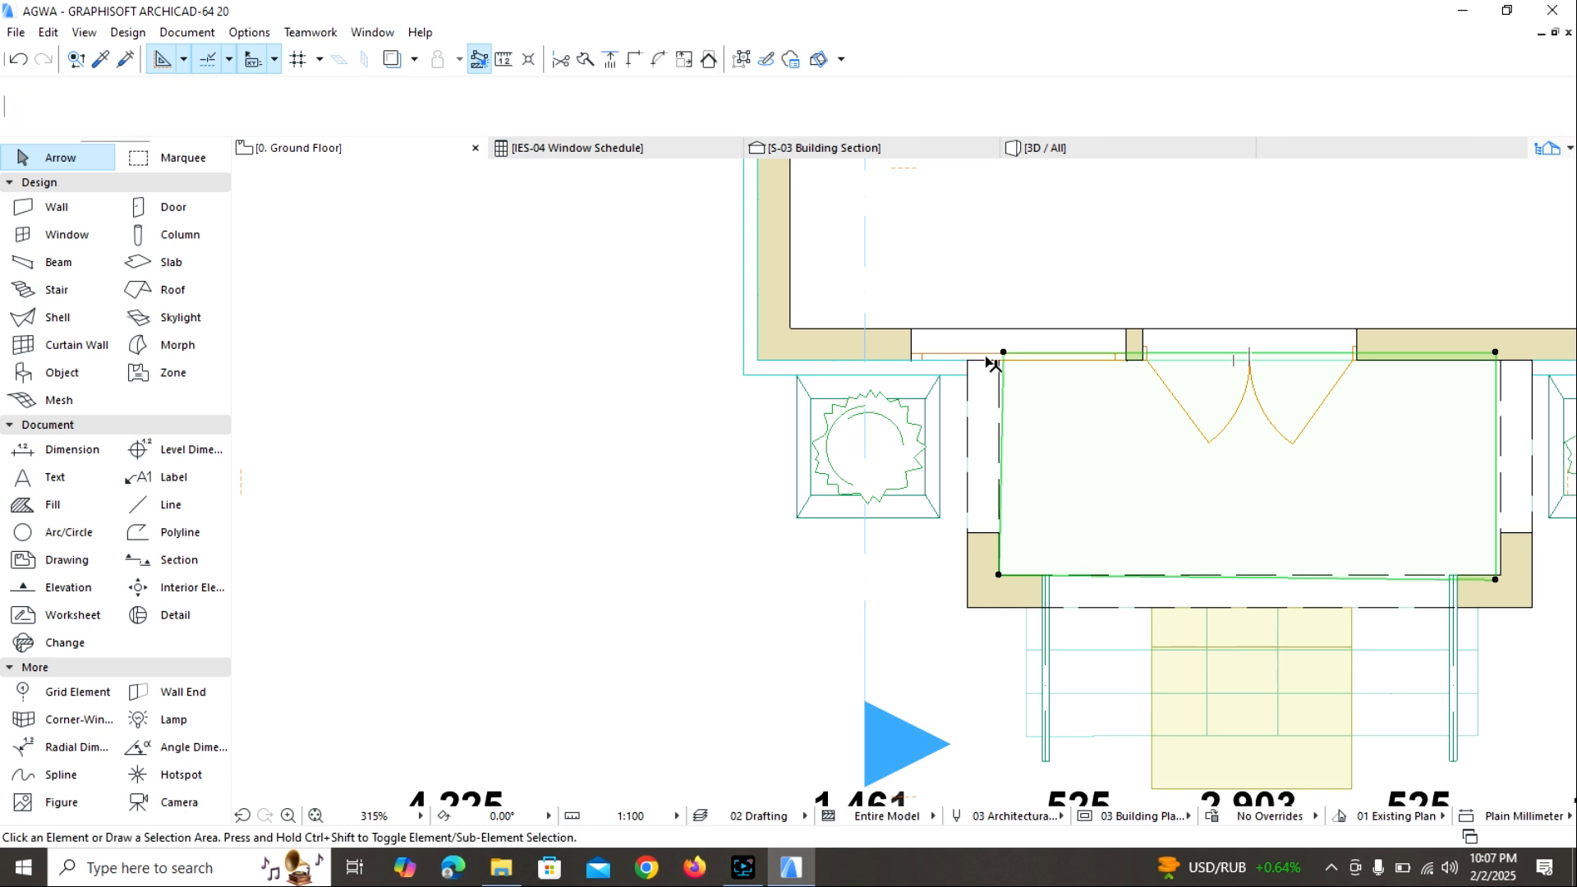
left_click(967, 358)
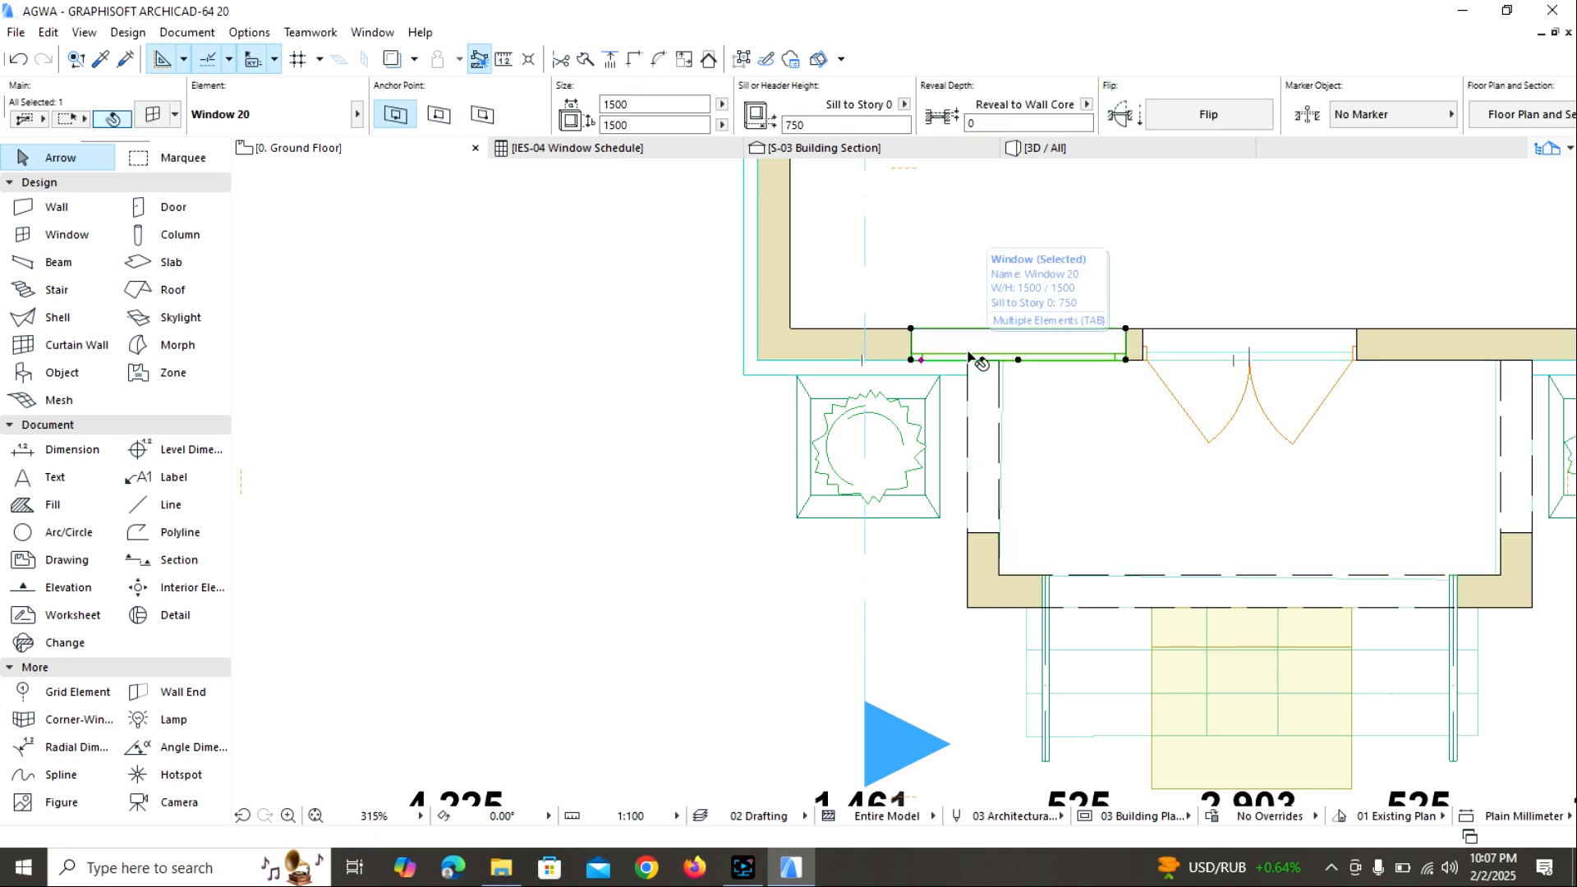
key("Escape")
scroll(973, 358, "down", 5)
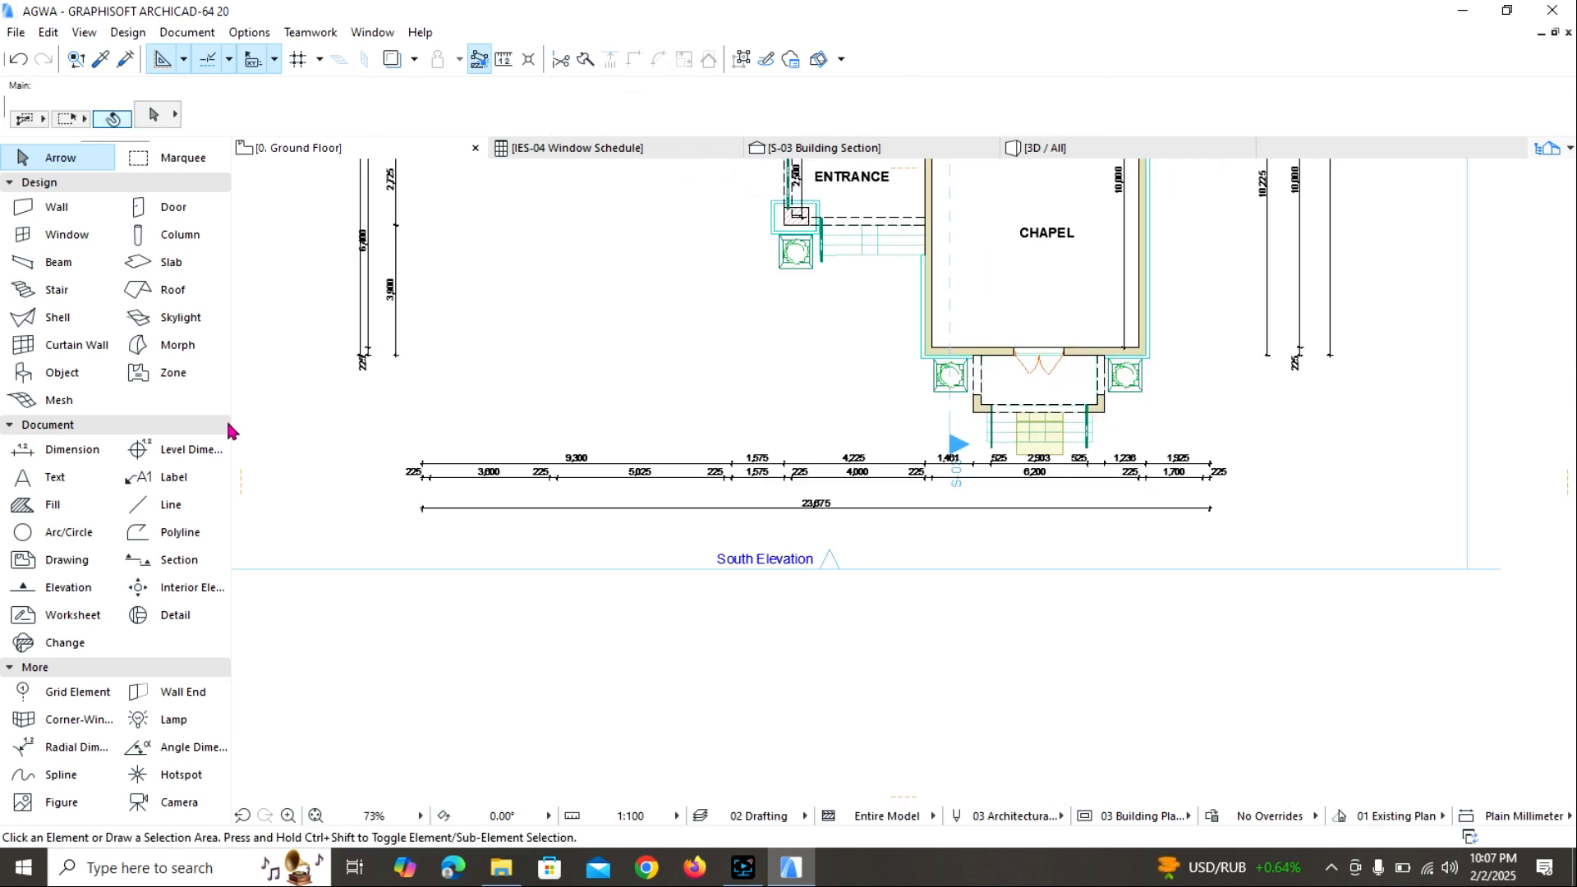
Open the window default settings and review the floor plan, description, surface, custom corner and casing settings.
left_click(59, 238)
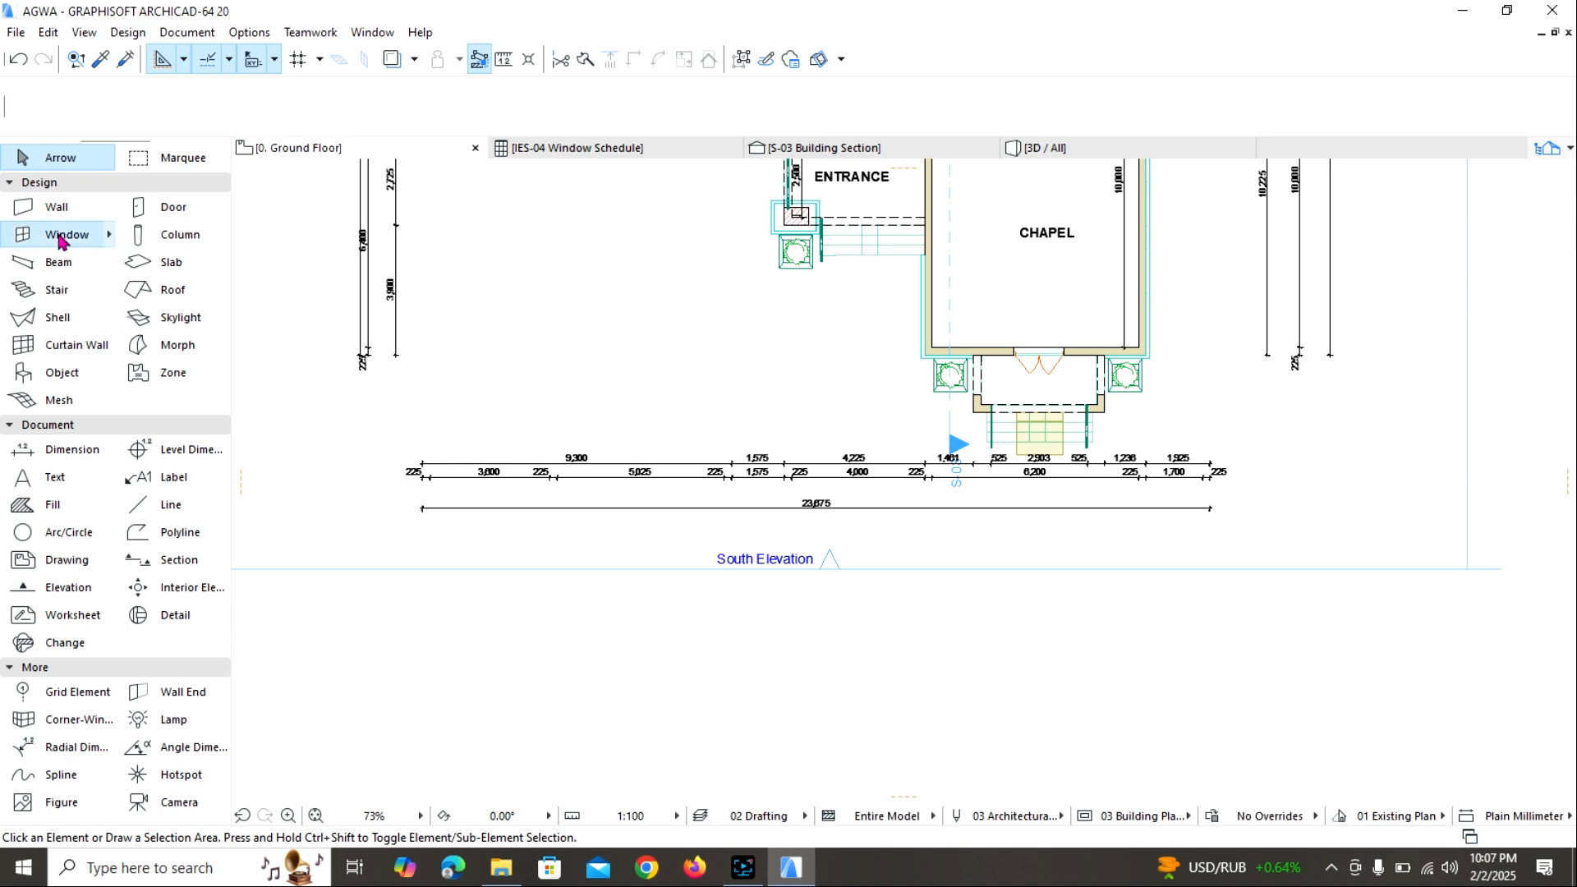
key("ctrl+t")
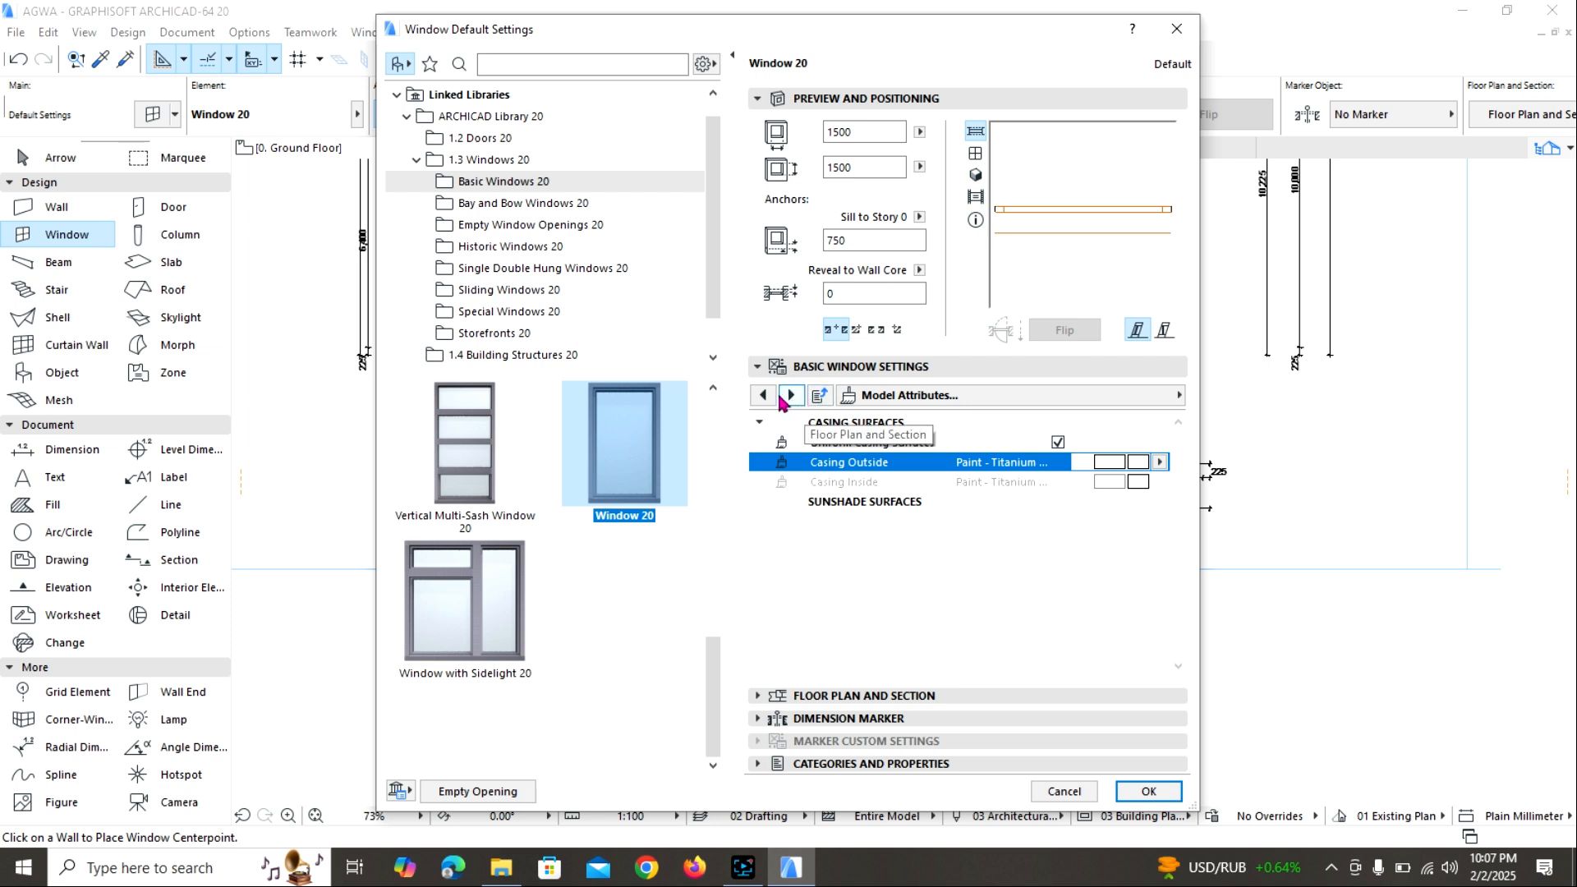
left_click(791, 396)
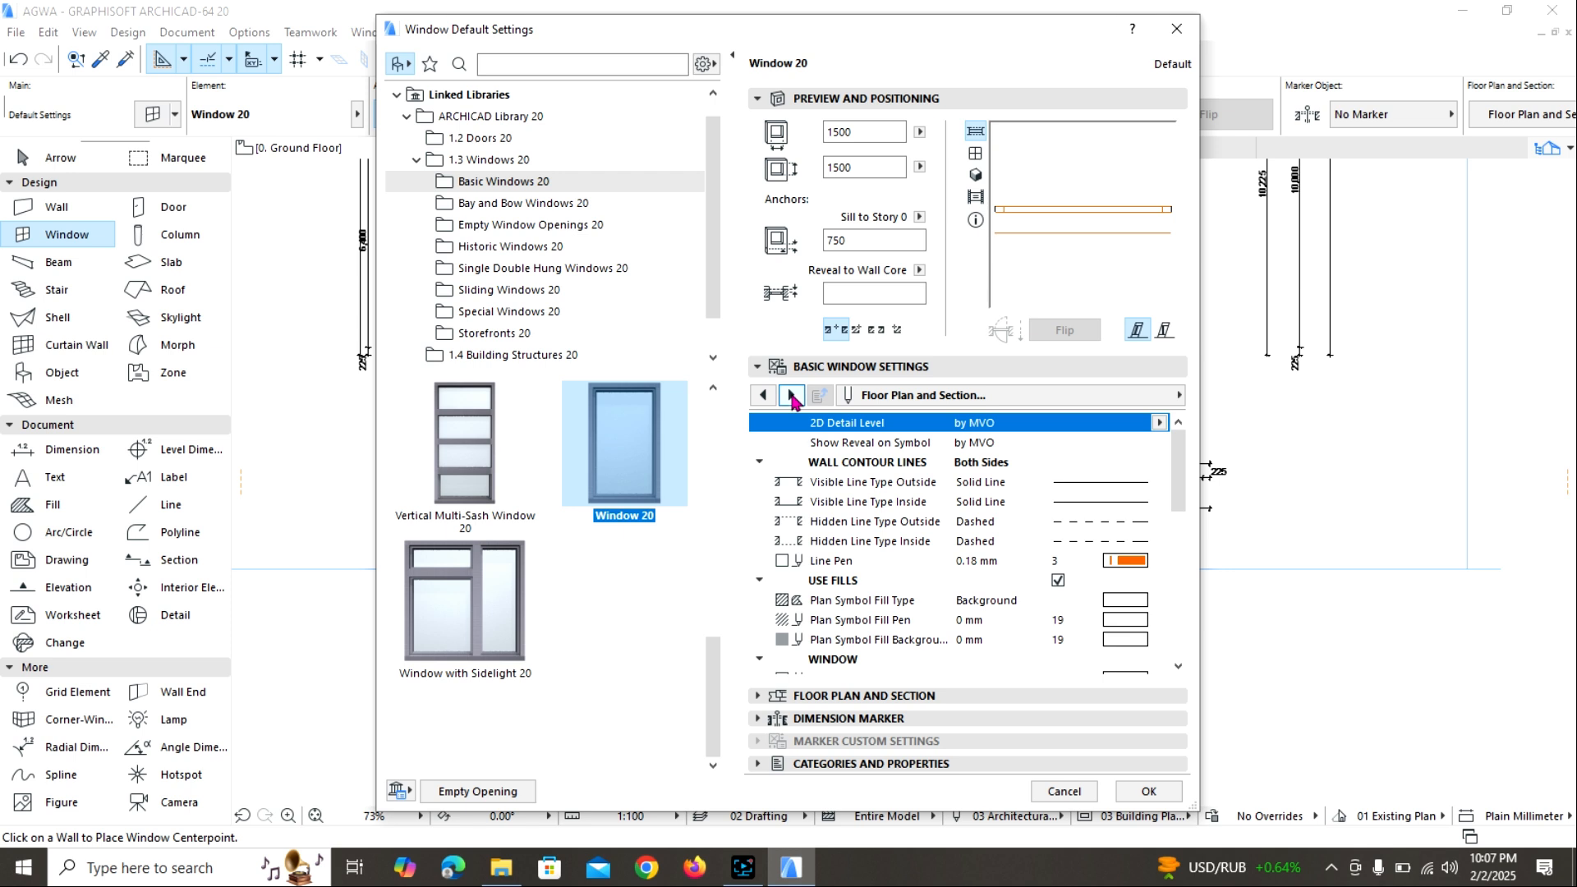
left_click(792, 397)
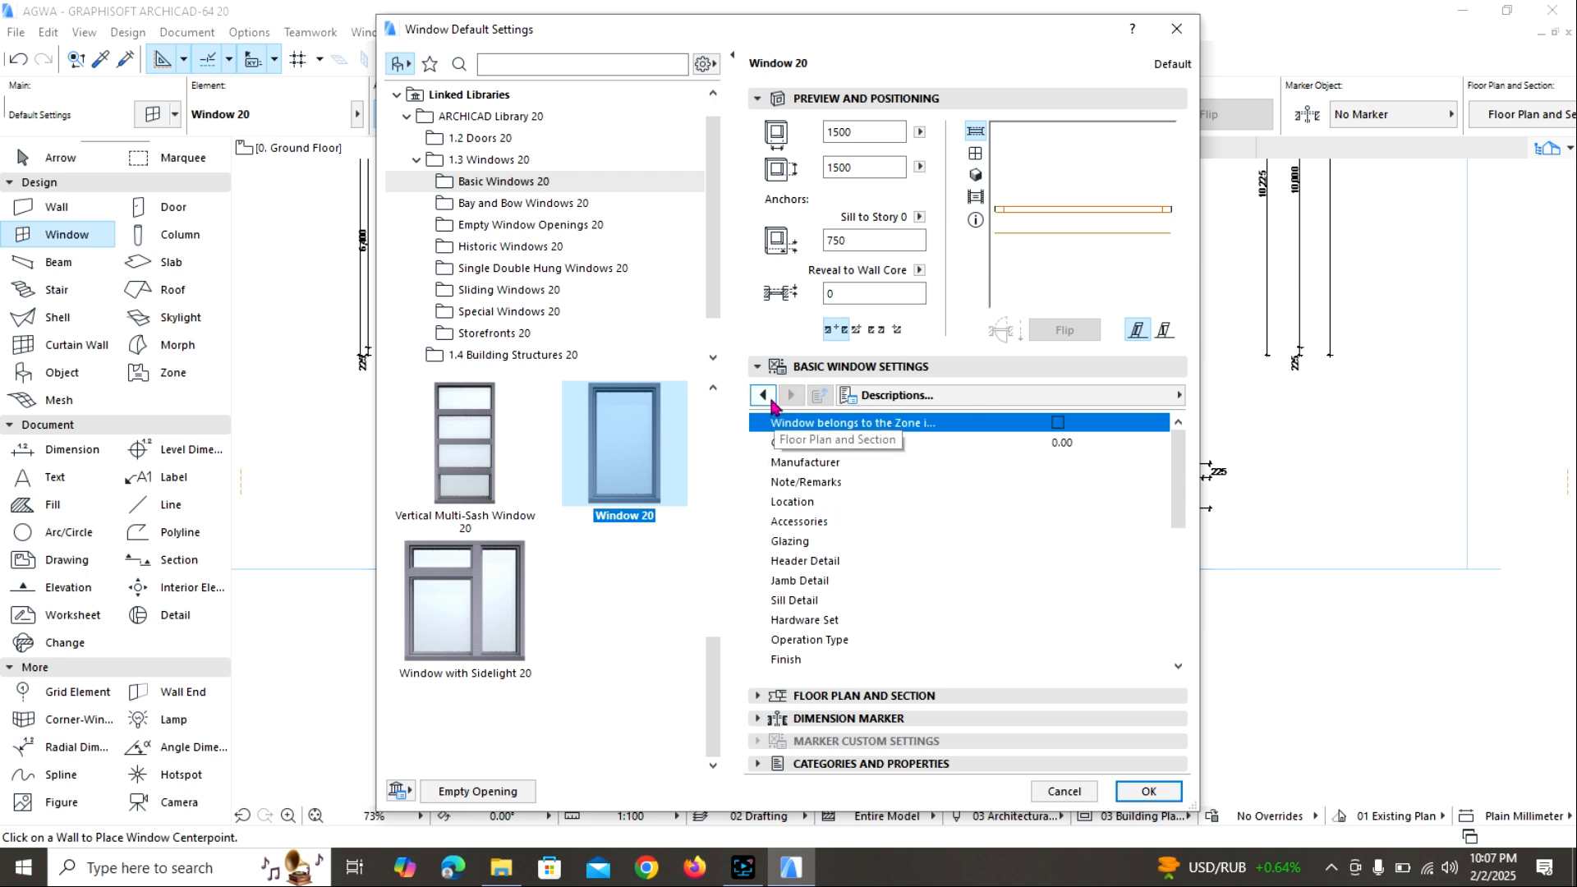
left_click(770, 399)
left_click(770, 400)
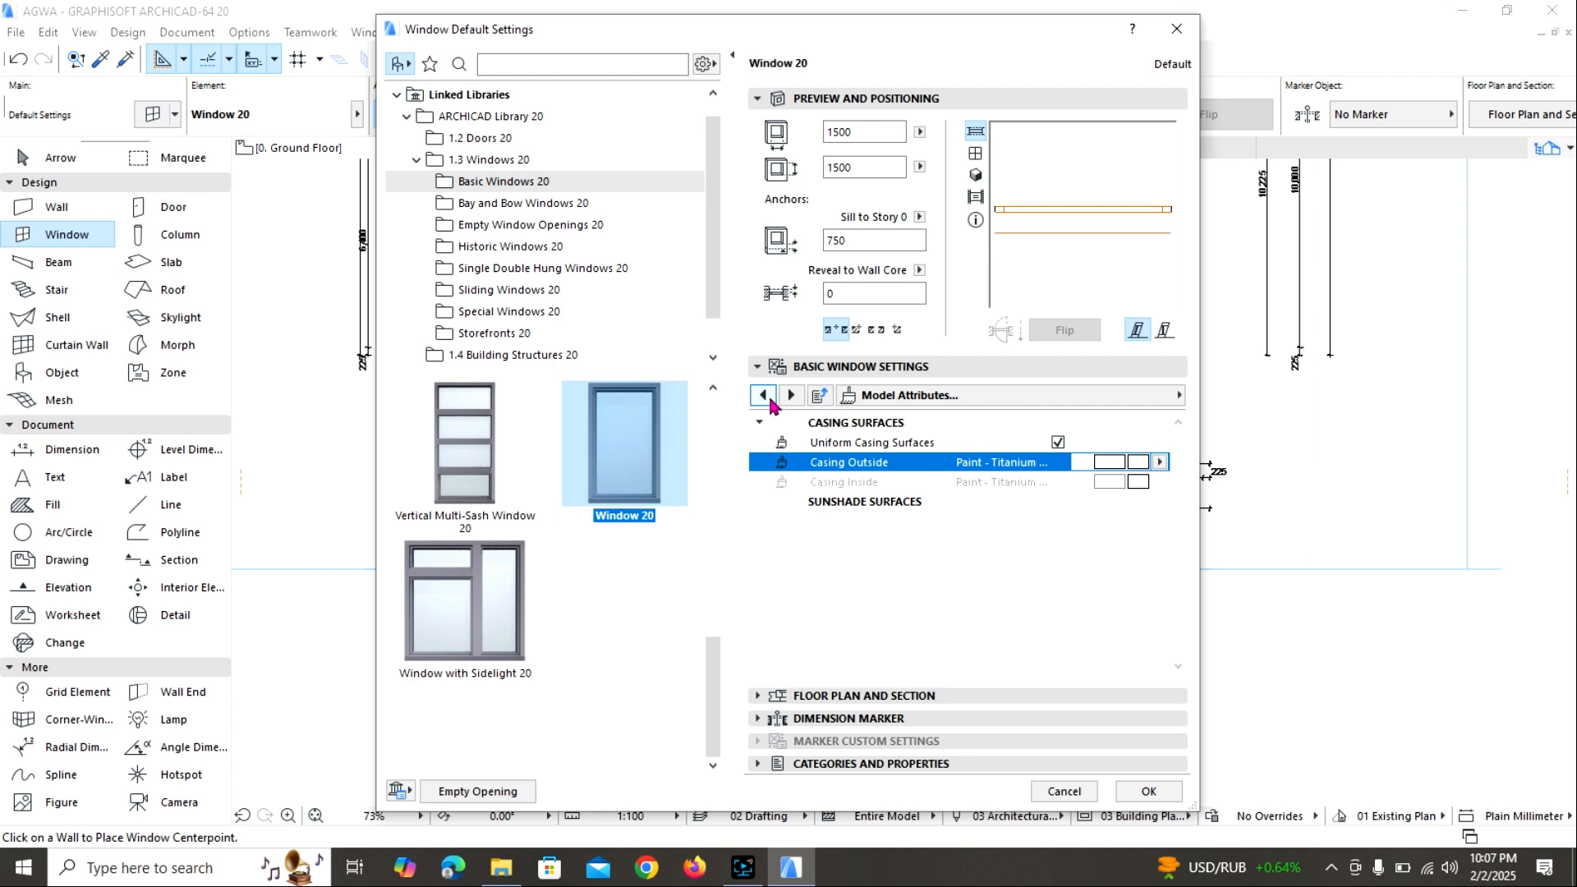
left_click(763, 396)
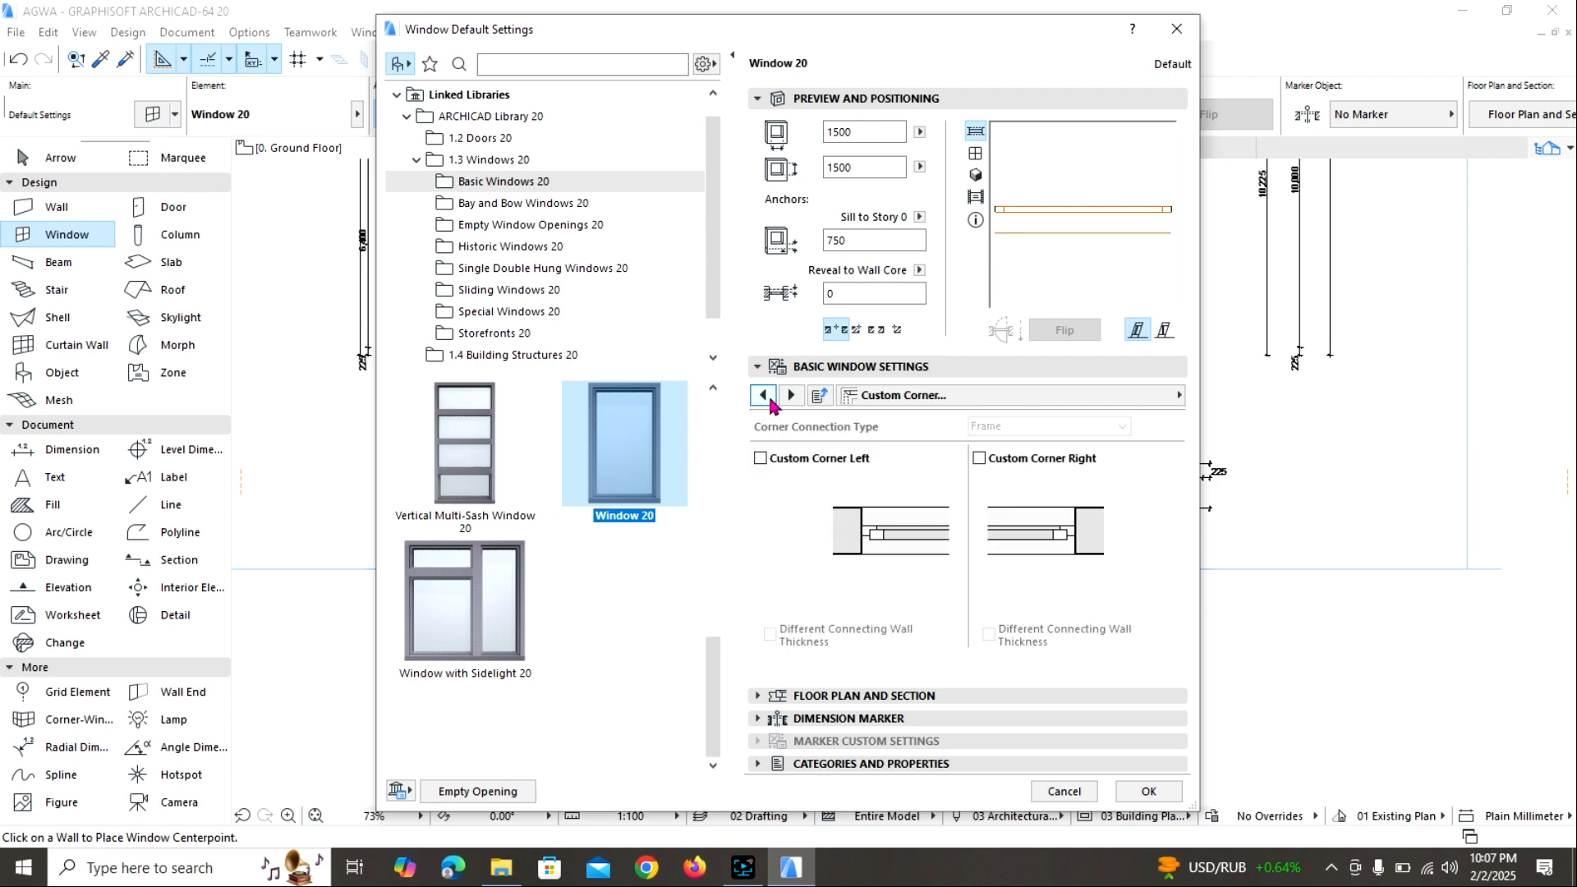
left_click(763, 396)
left_click(763, 395)
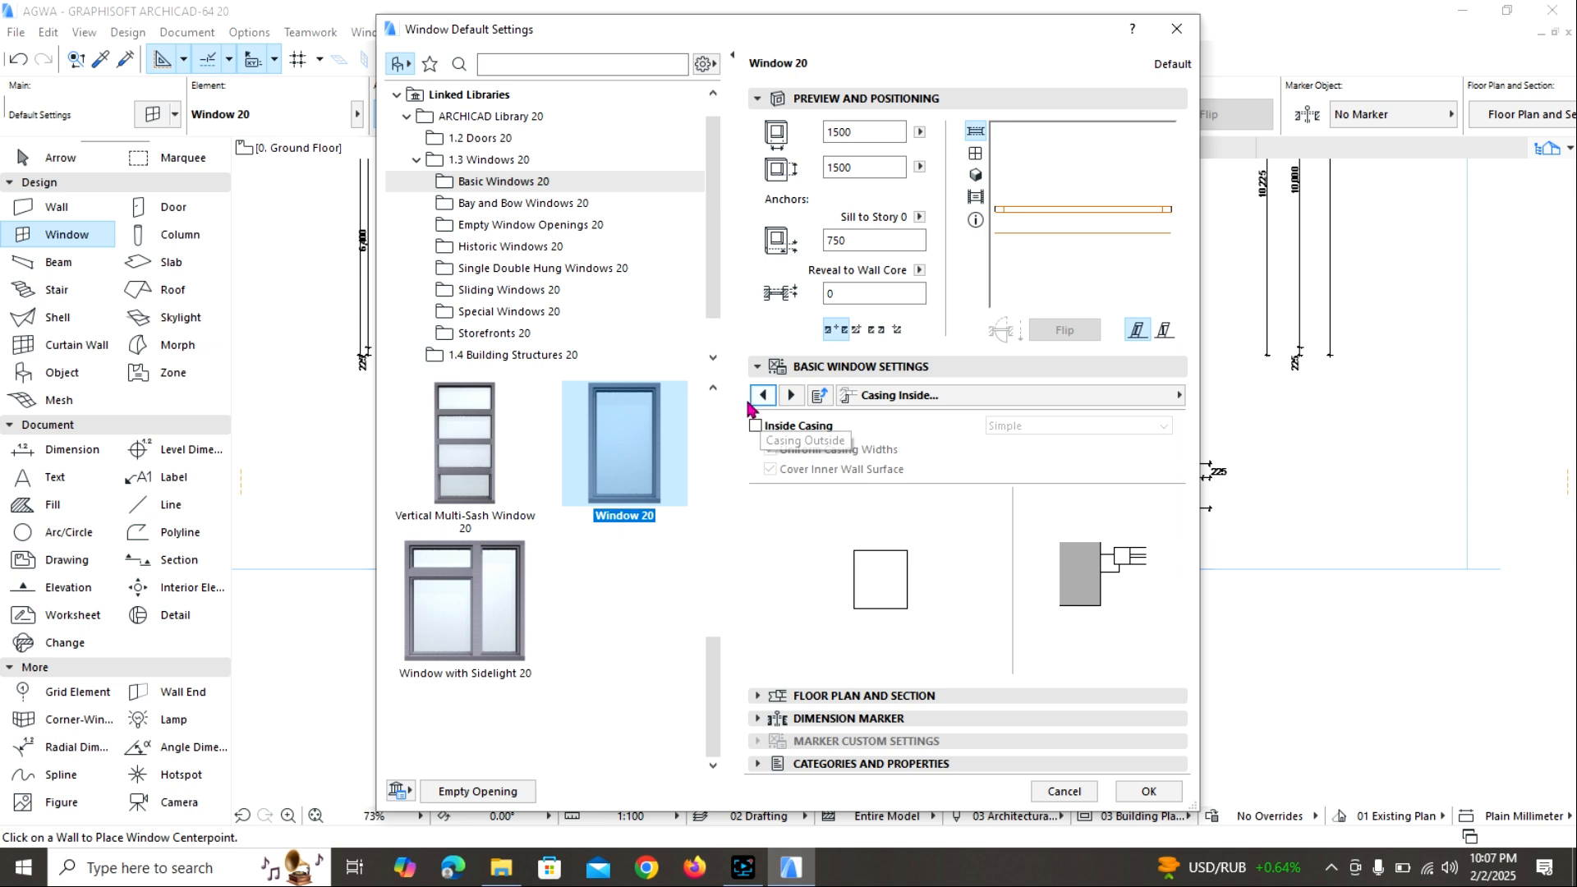
left_click(763, 396)
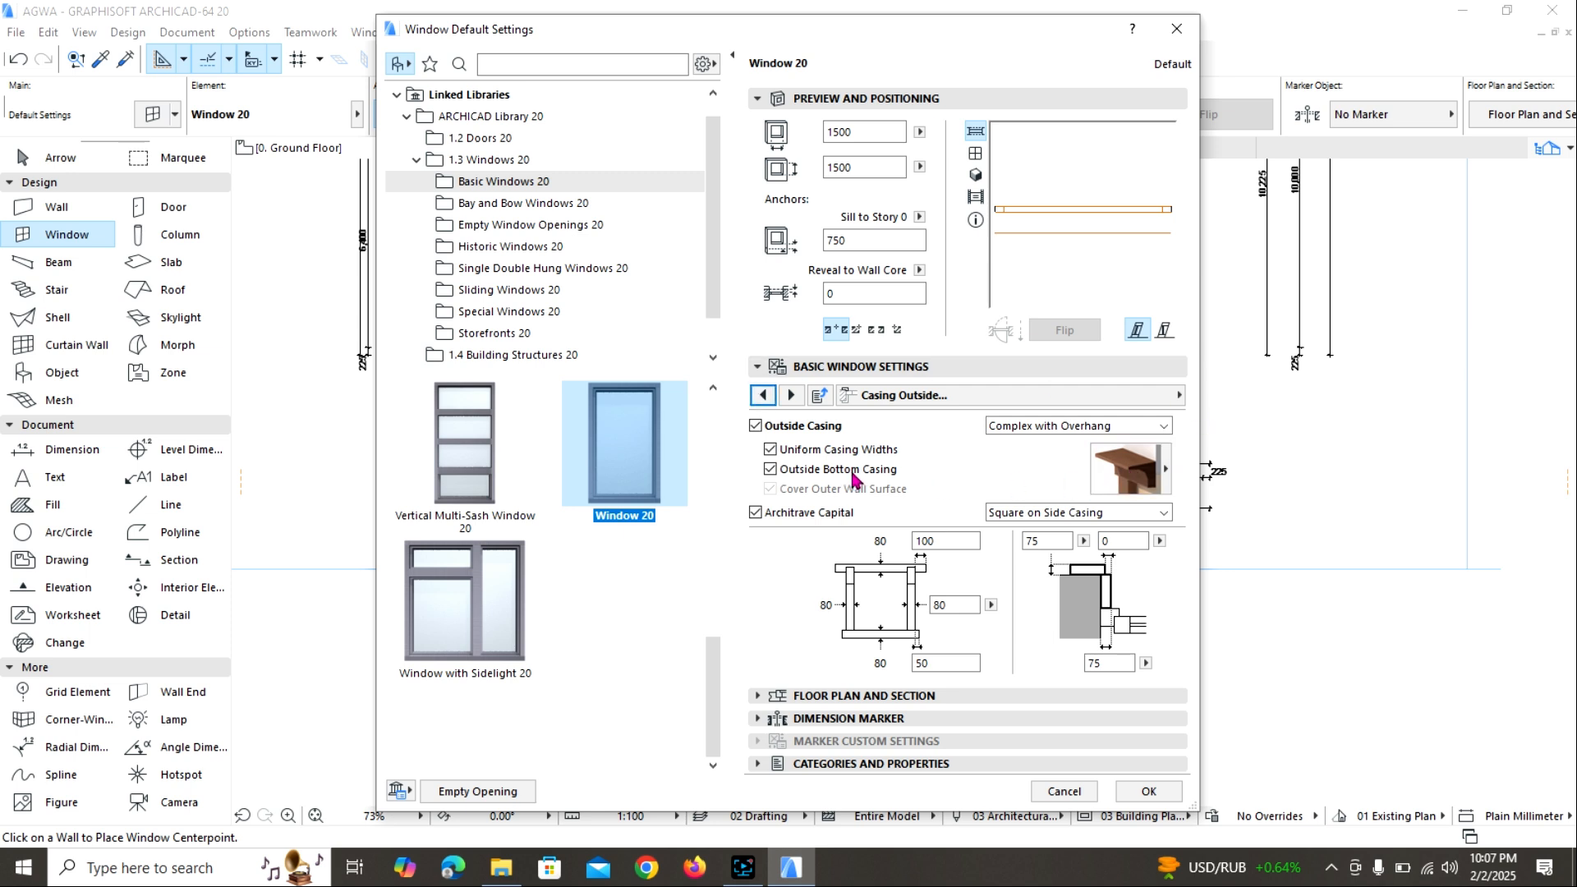
Review the default window's board, fixtures and fittings, masonry arch, wall closure, wall opening, opening lines and opening type settings.
left_click(762, 397)
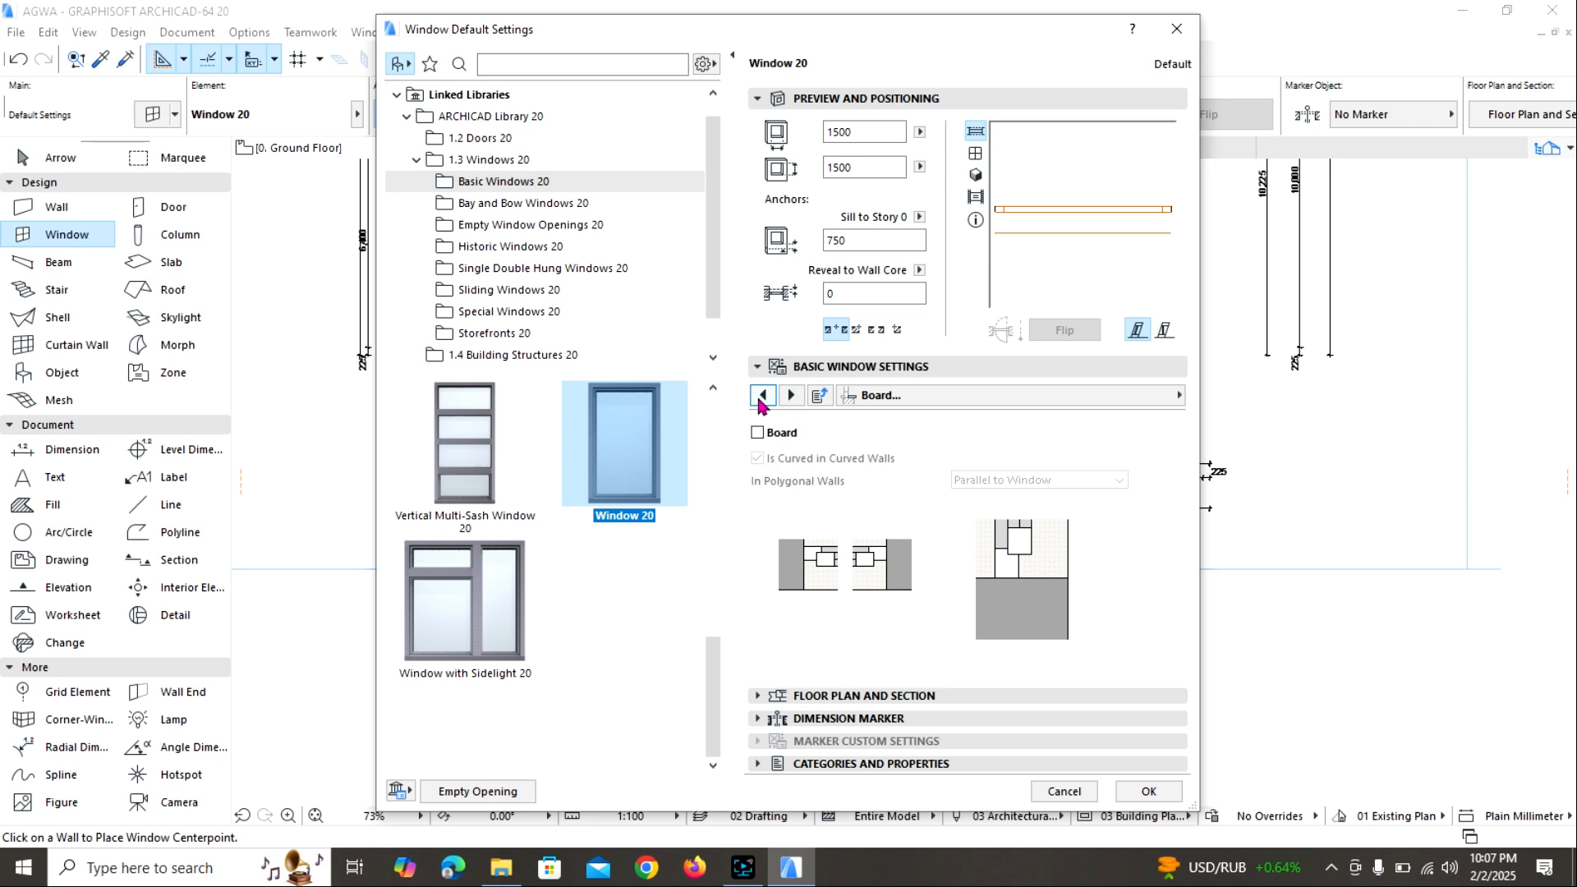
left_click(762, 397)
left_click(762, 397)
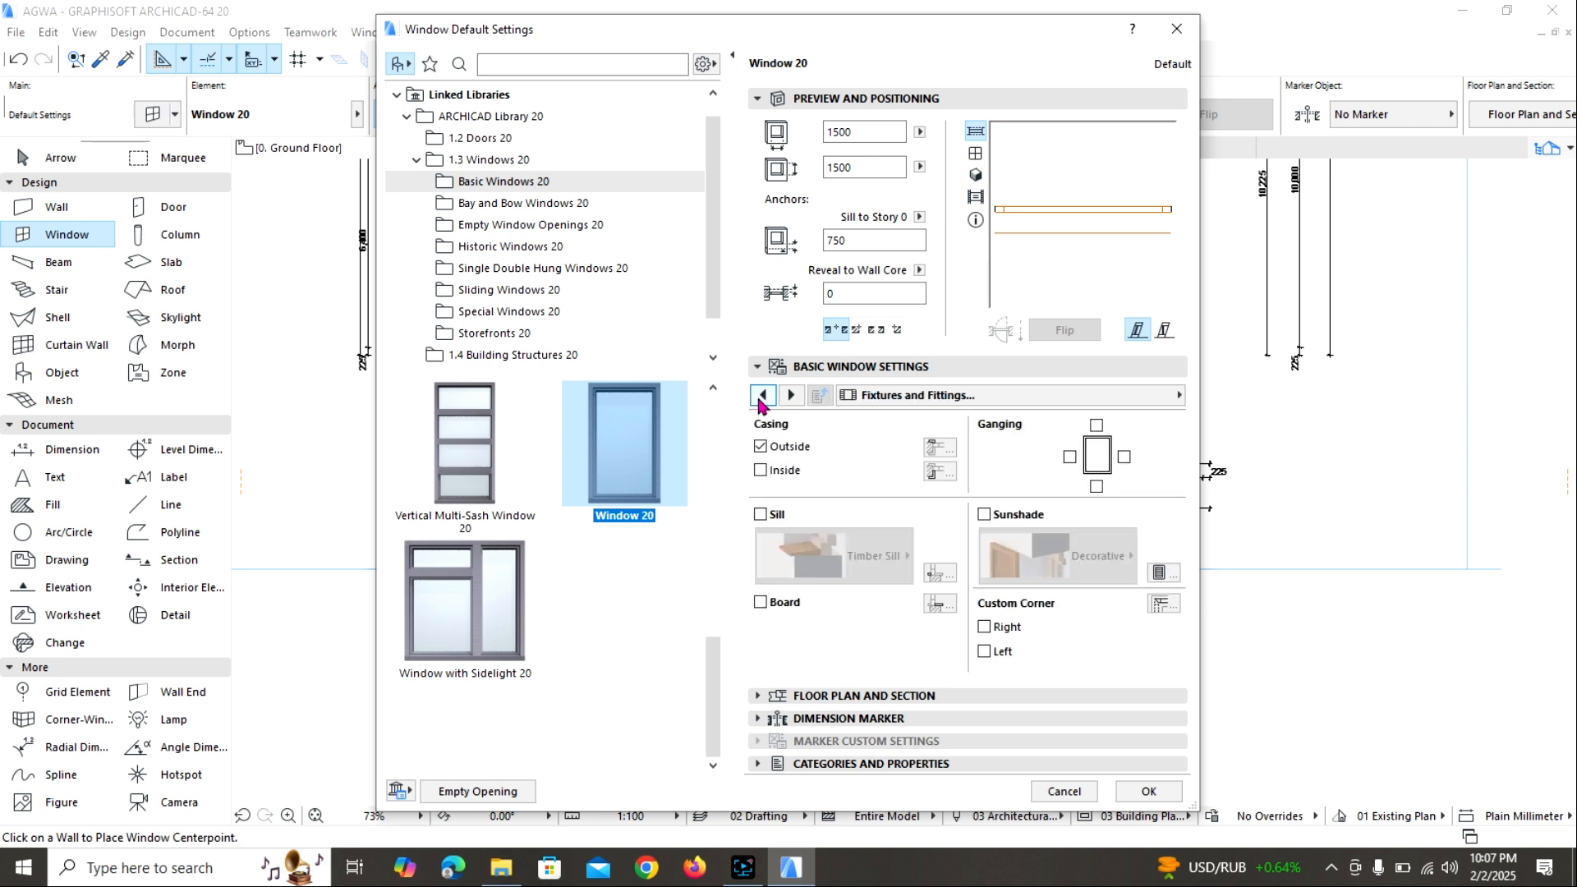
left_click(762, 397)
left_click(762, 396)
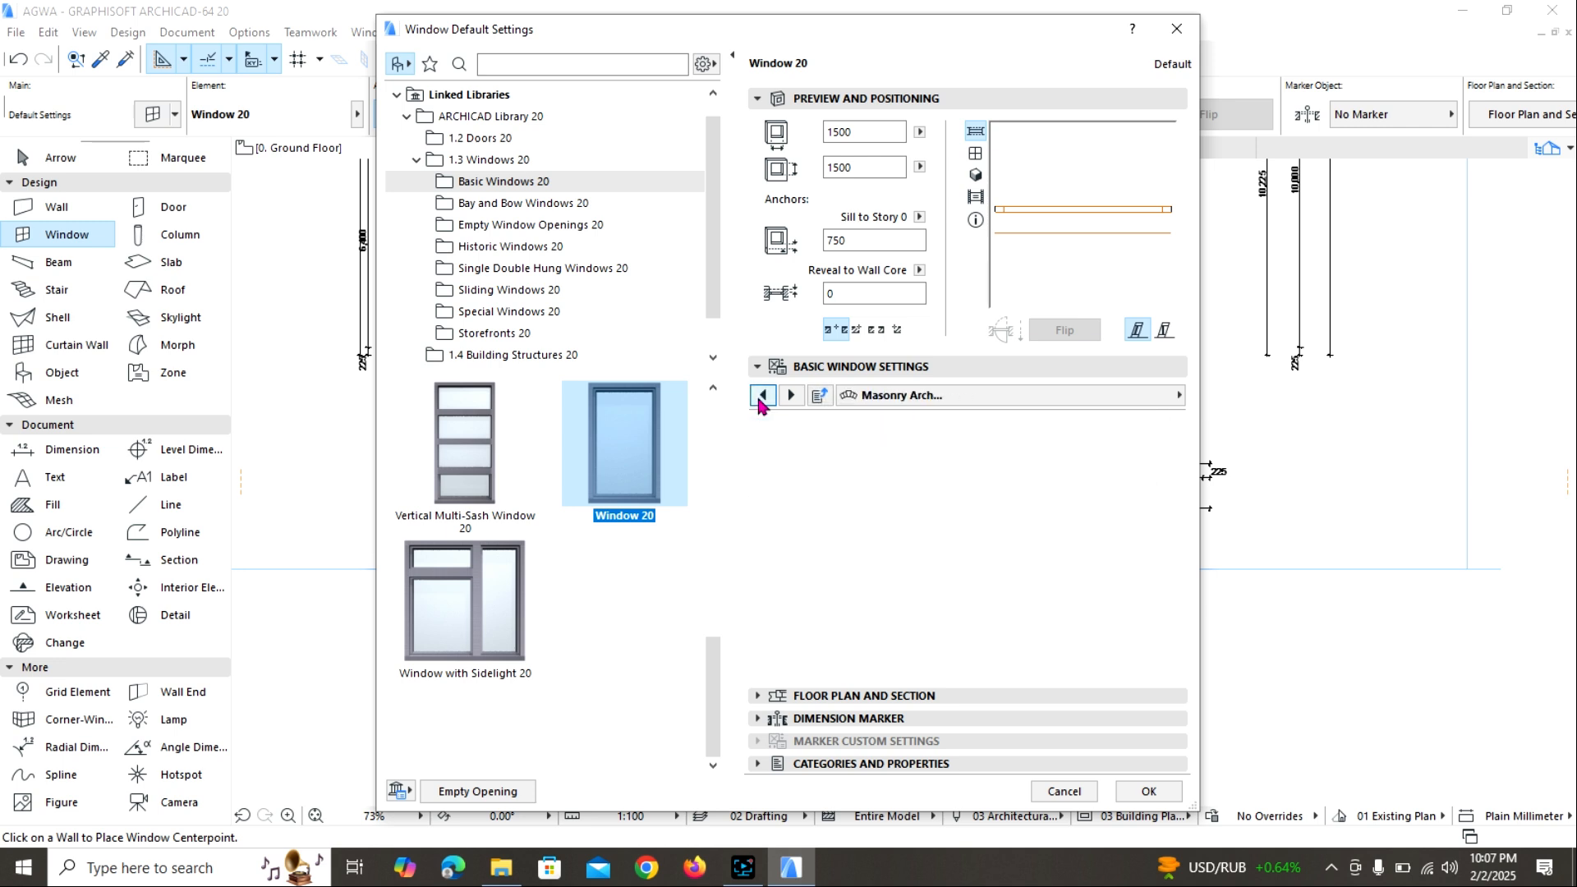
left_click(762, 397)
left_click(762, 396)
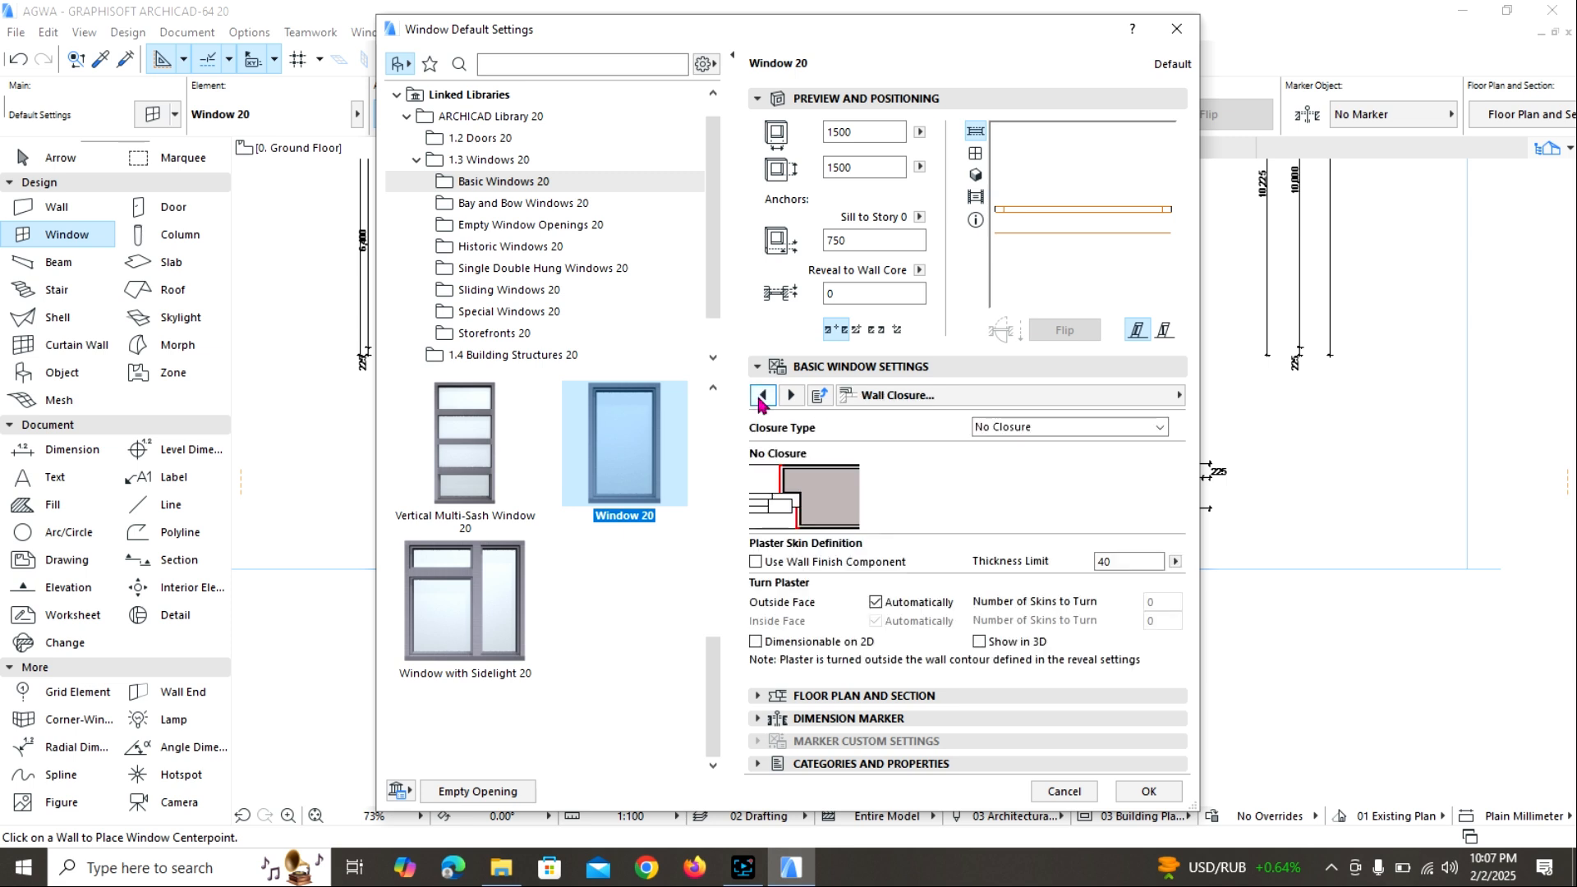
left_click(762, 396)
left_click(762, 396)
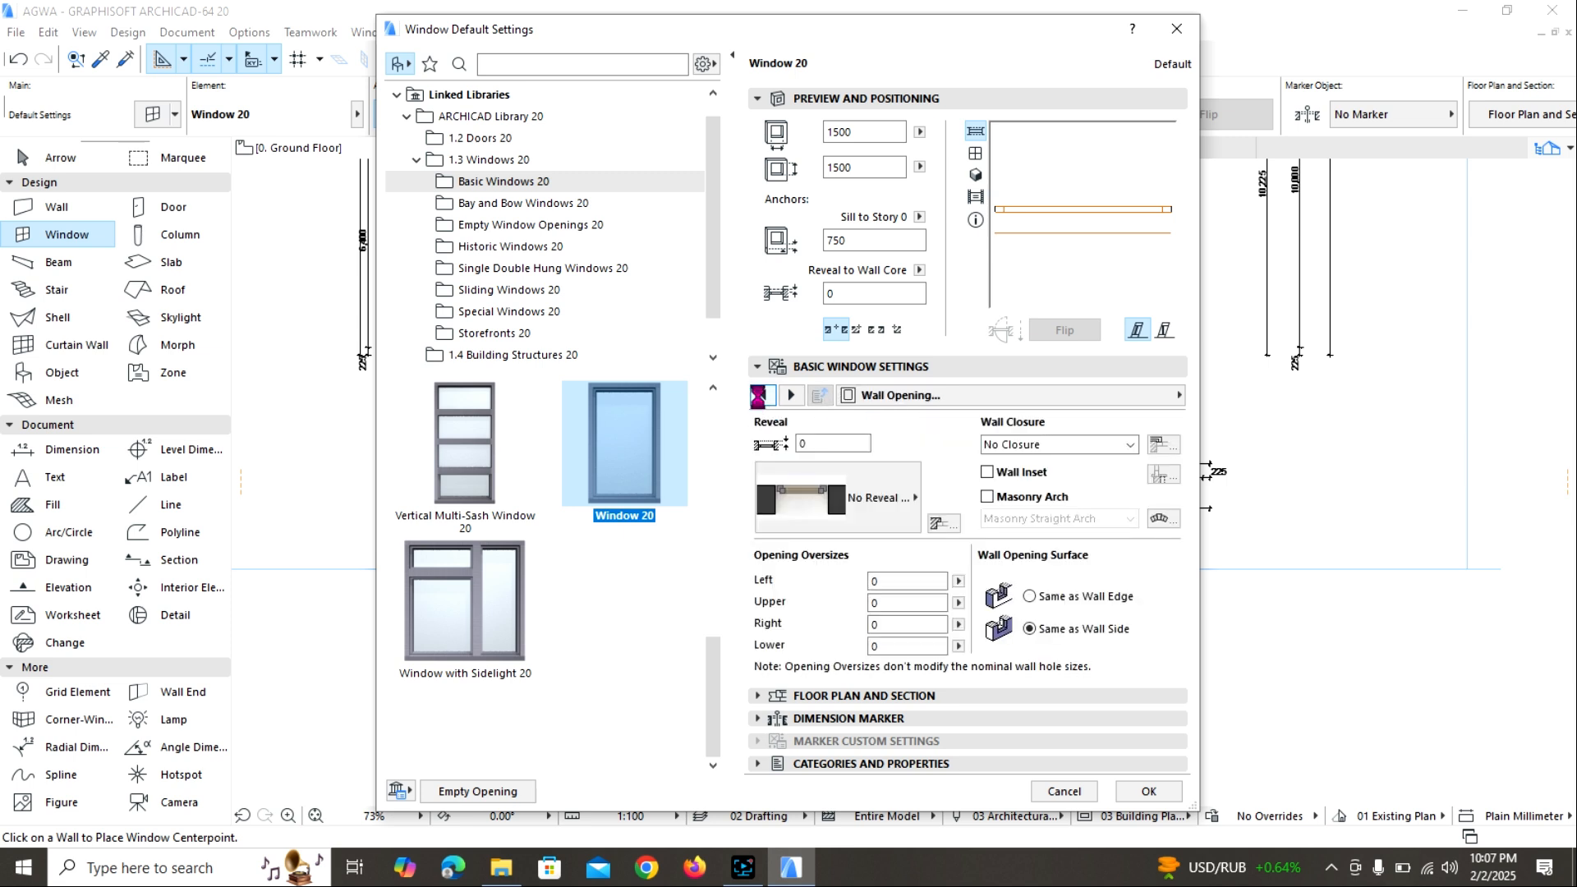
left_click(762, 397)
left_click(762, 396)
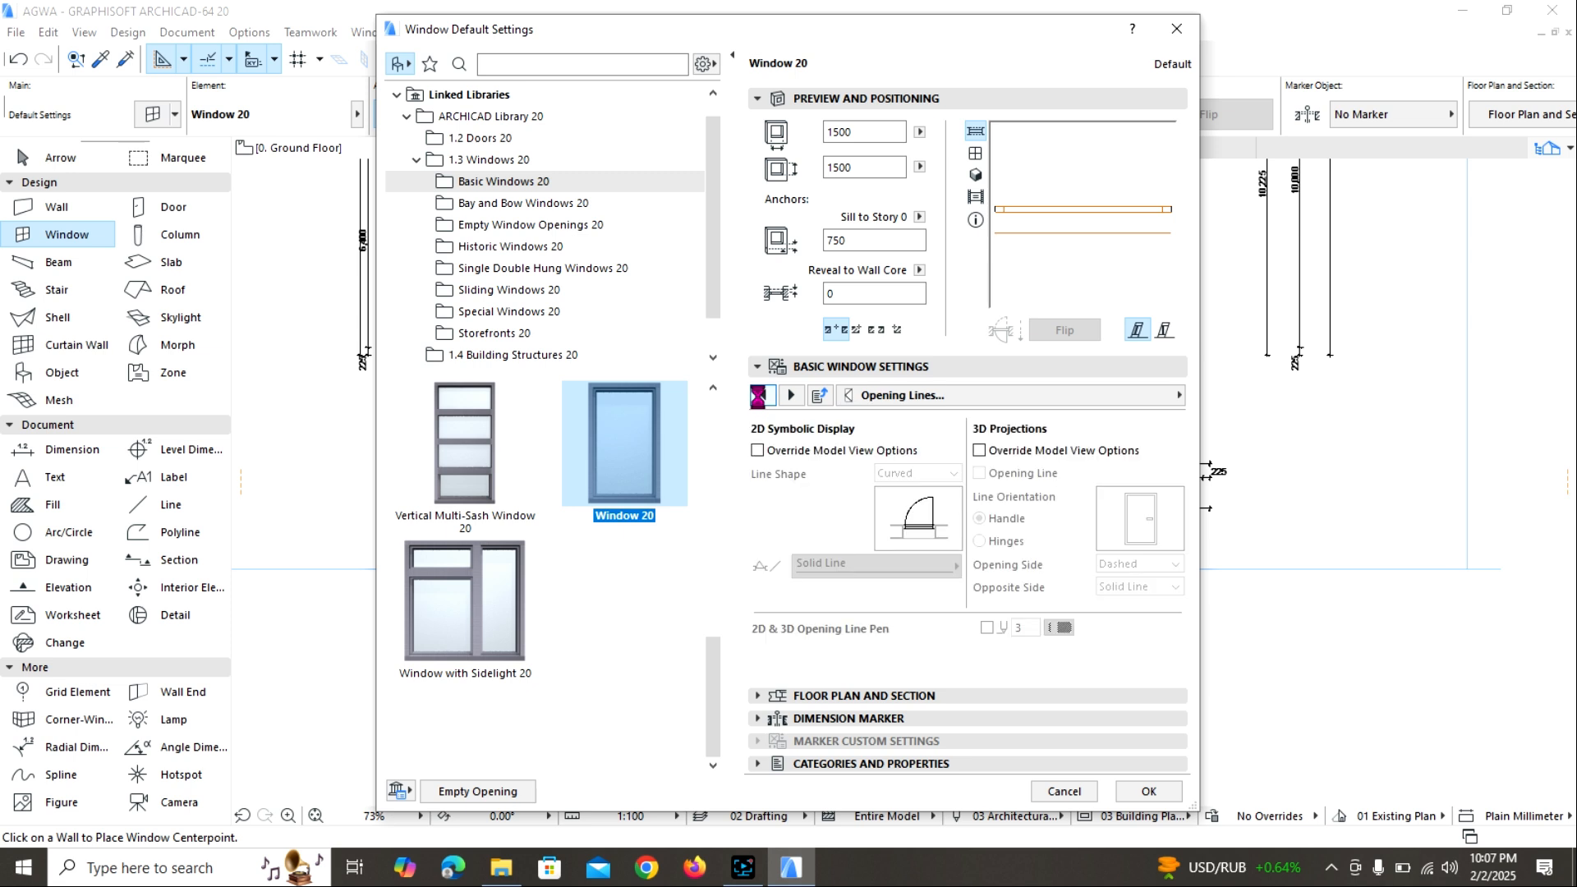
left_click(762, 396)
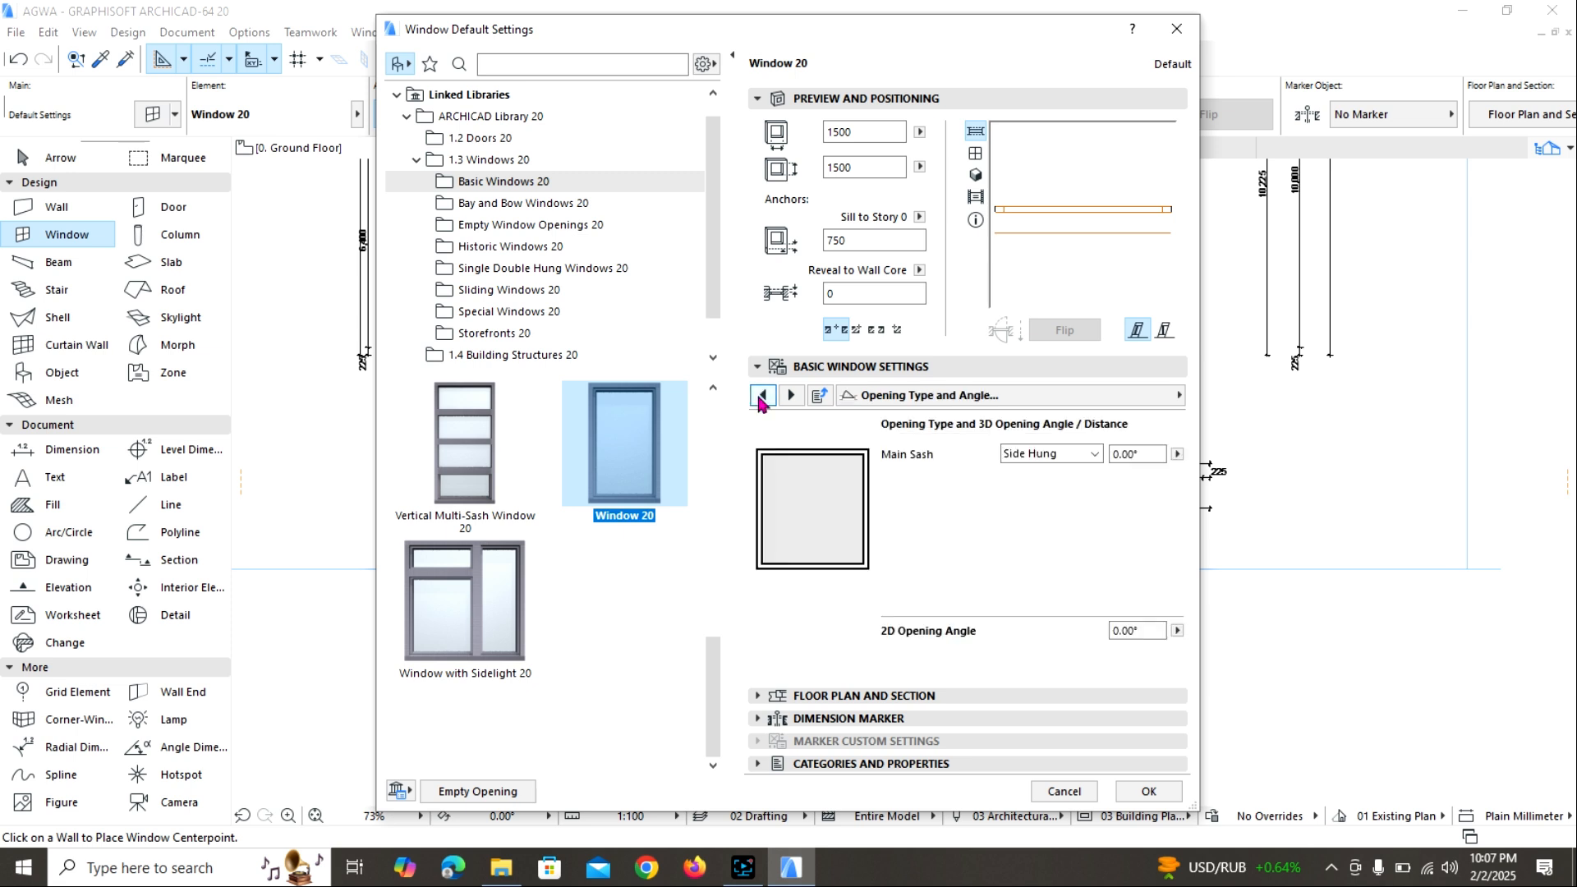
Set the default window's sash type to Editable Grid with 3 vertical and 4 horizontal panes, and accept the settings.
left_click(762, 396)
left_click(762, 396)
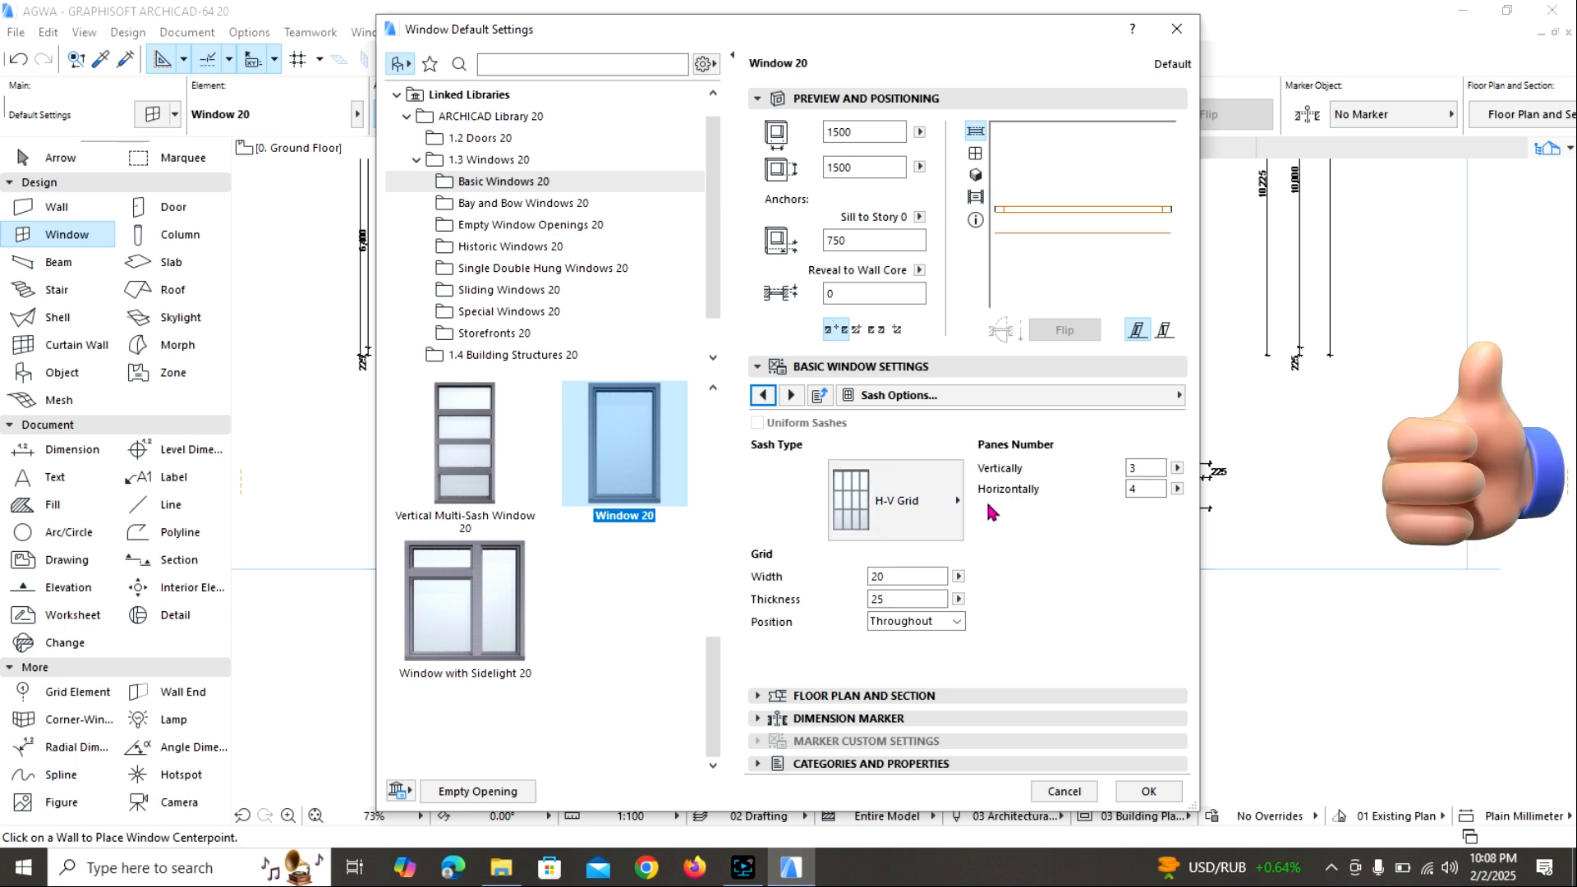
left_click(944, 502)
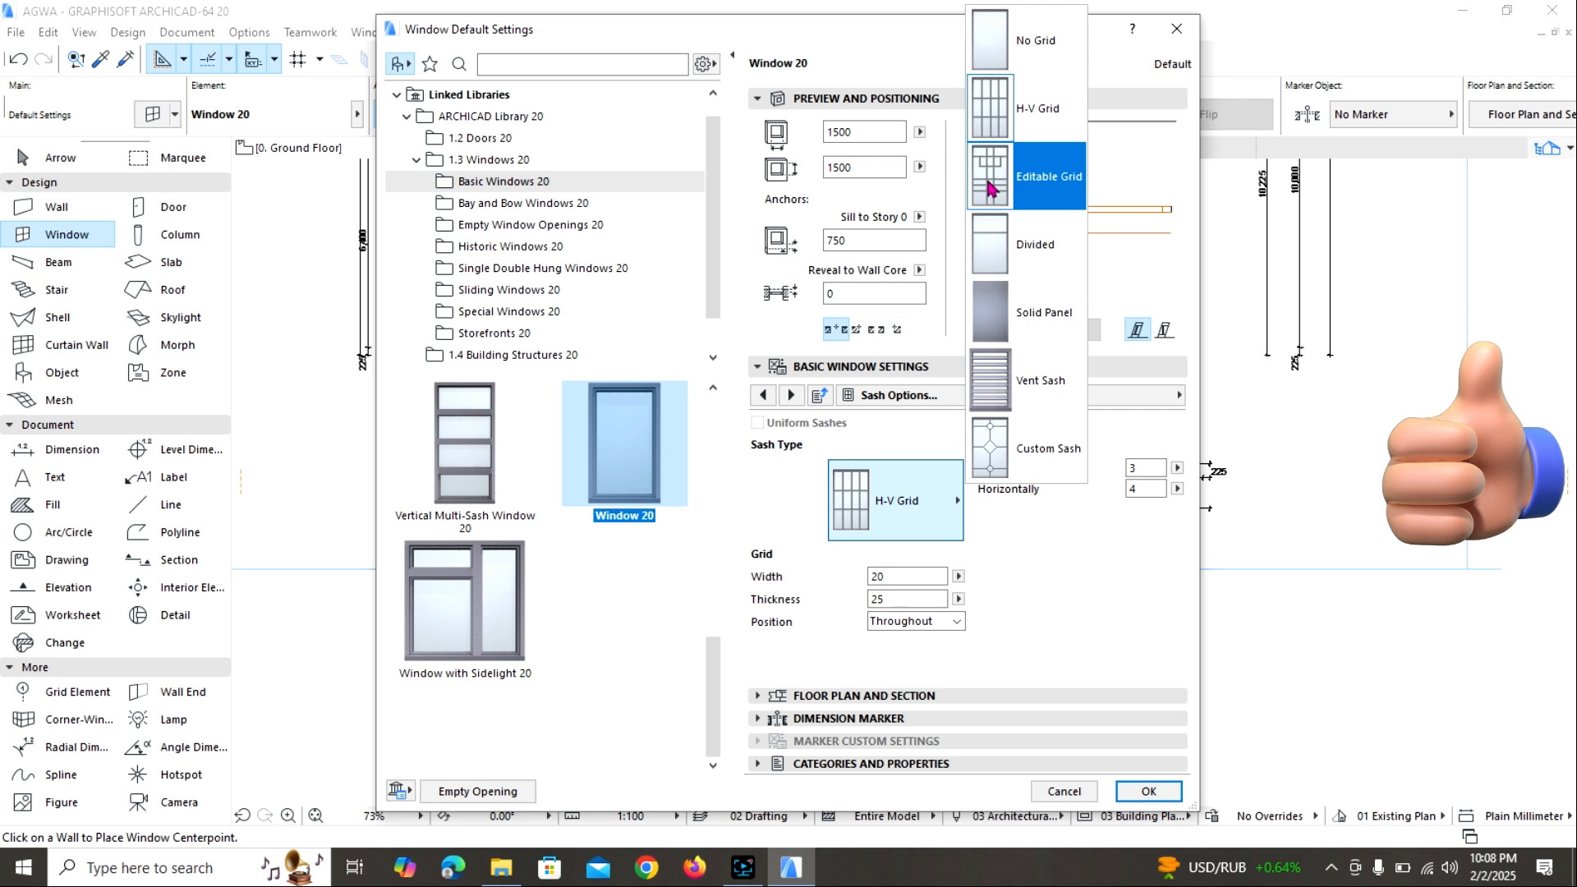
left_click(998, 132)
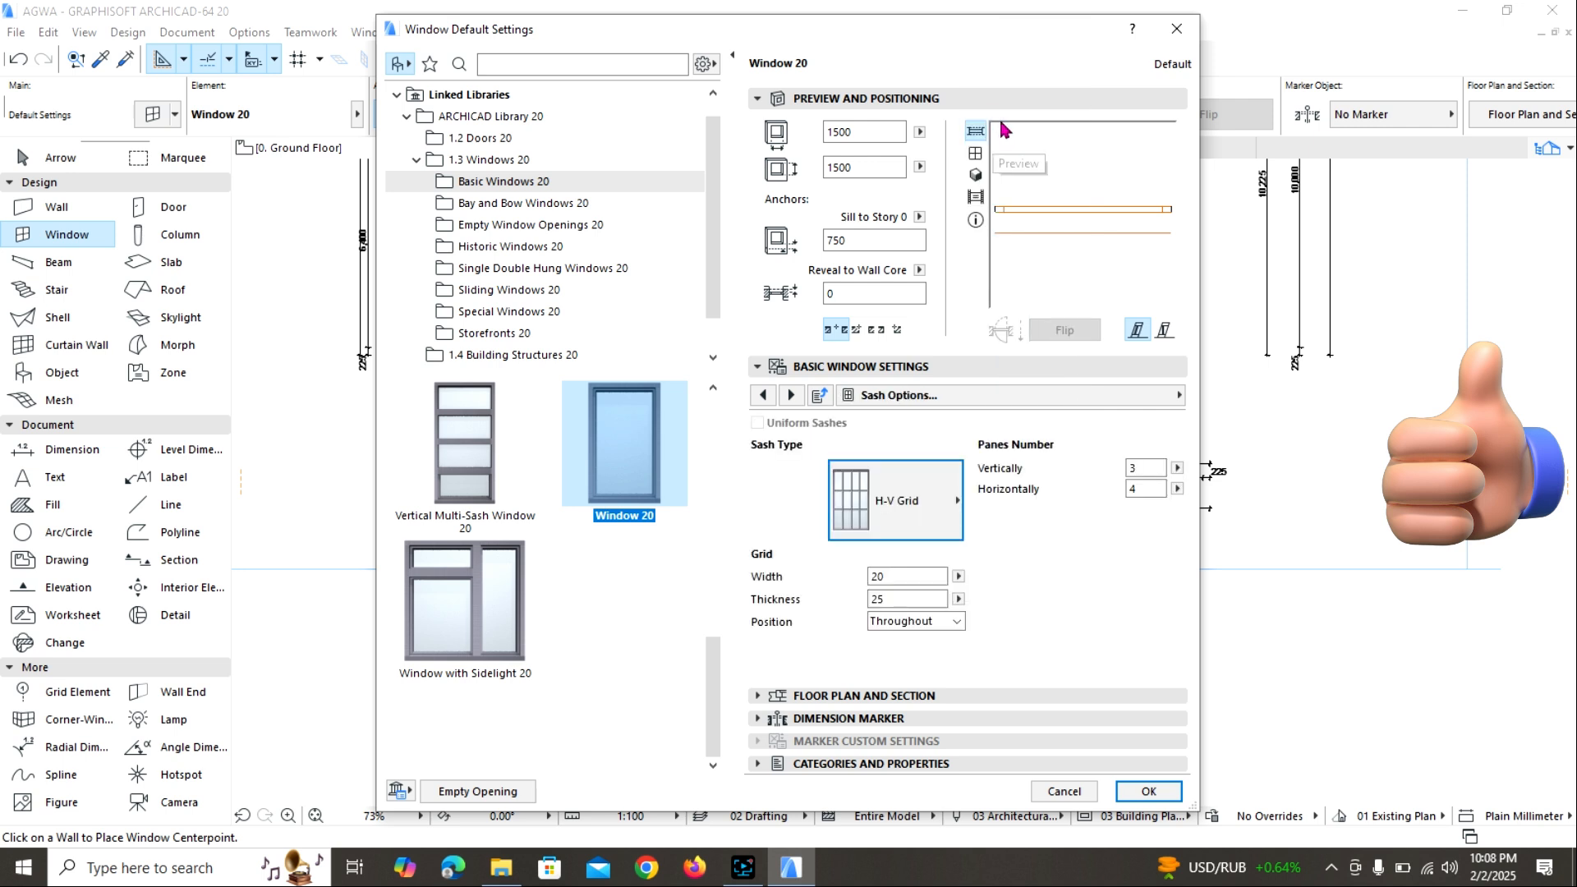
left_click(1136, 469)
key("Tab")
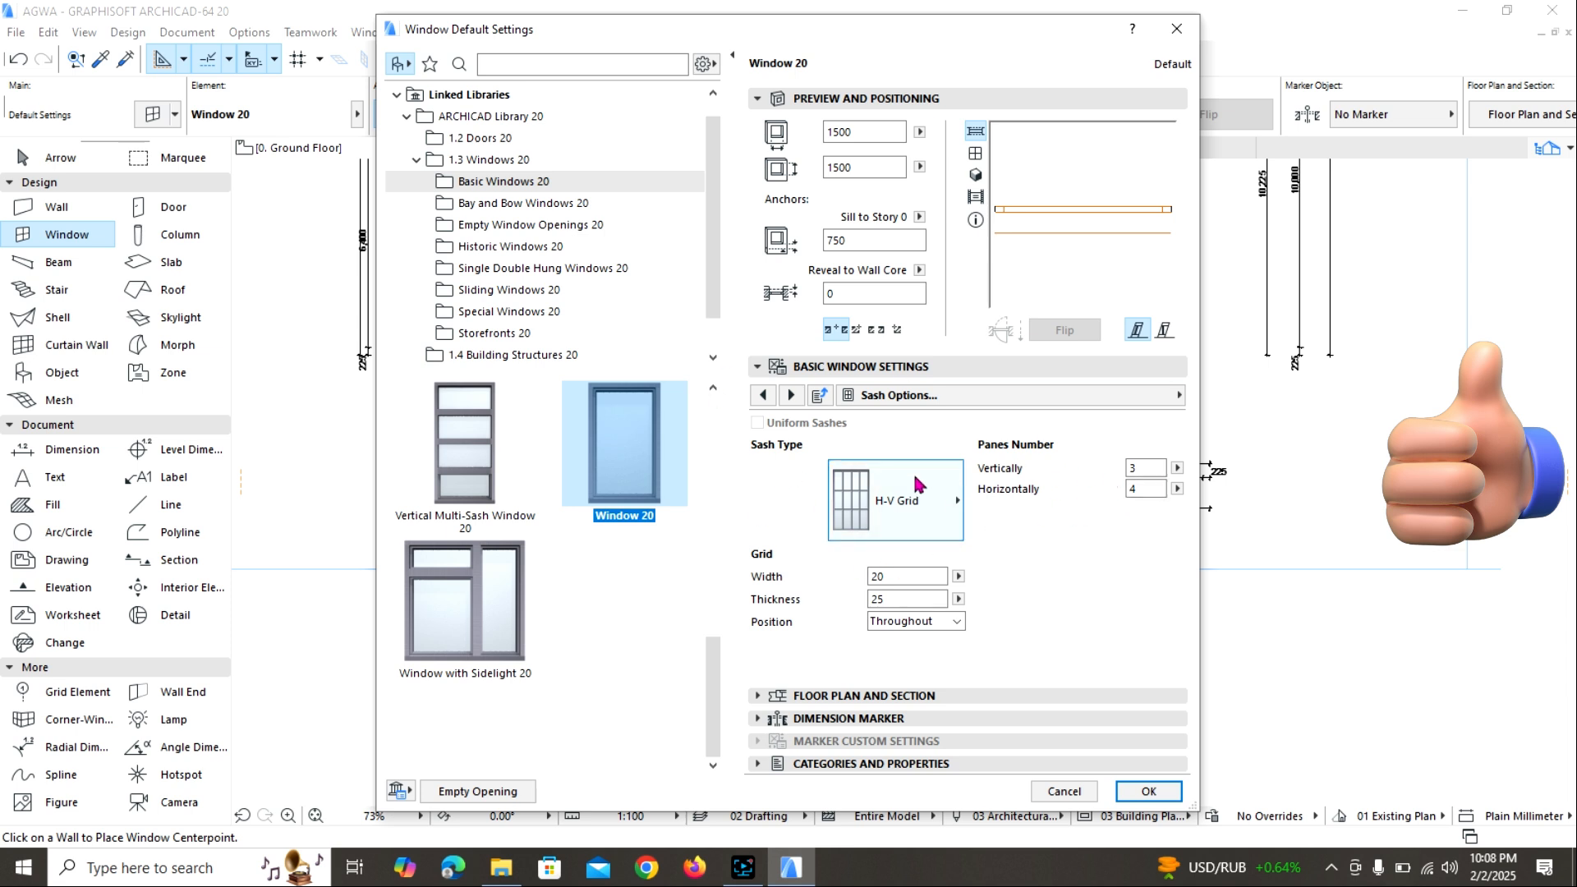
left_click(944, 506)
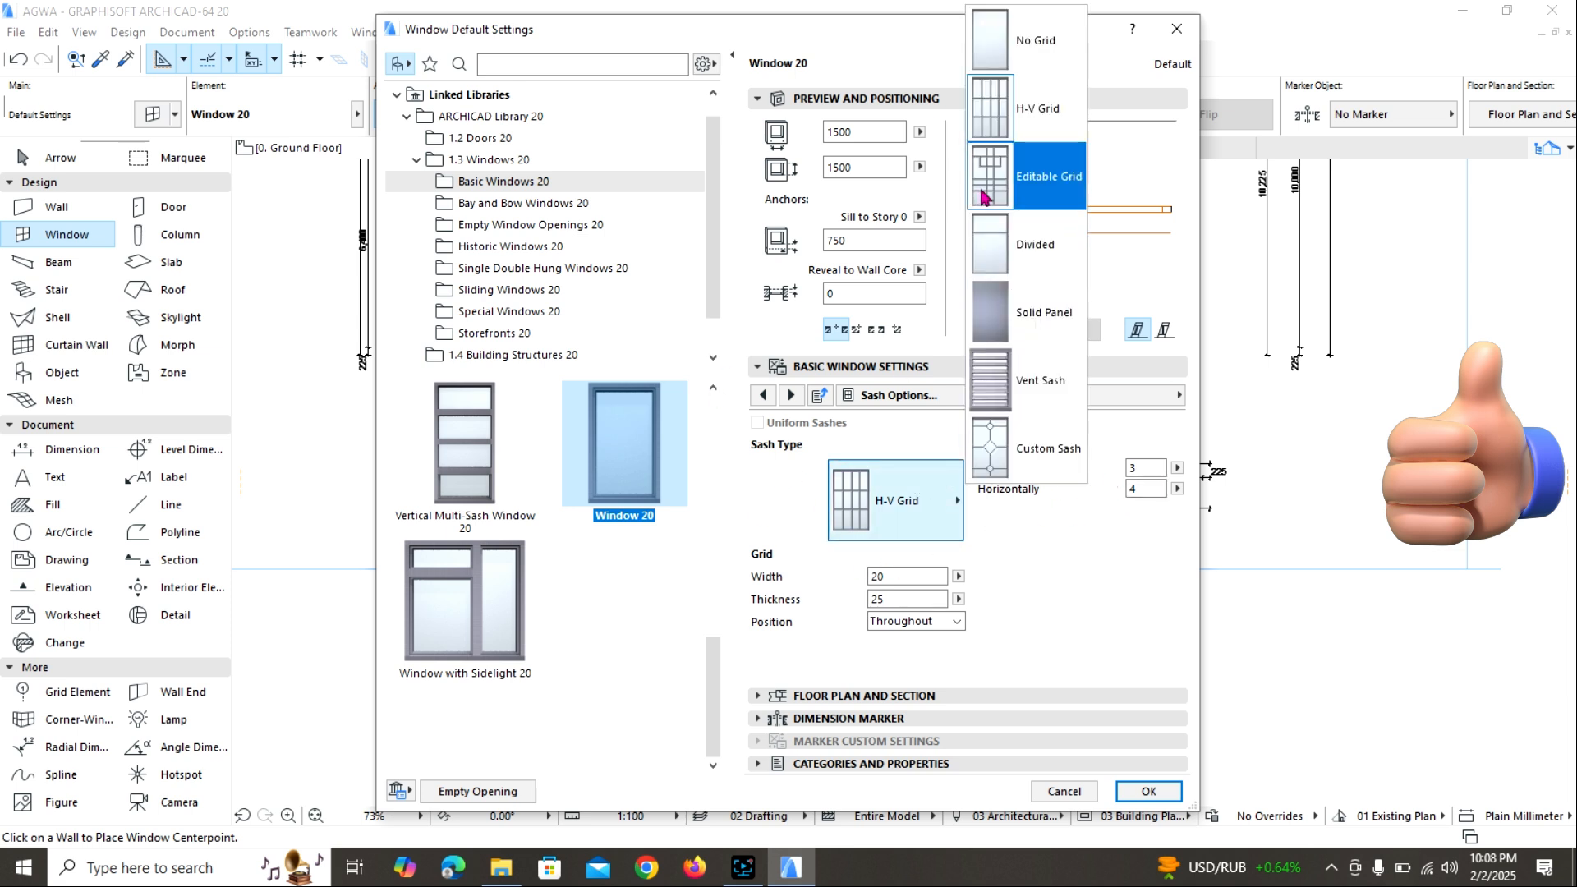
left_click(984, 197)
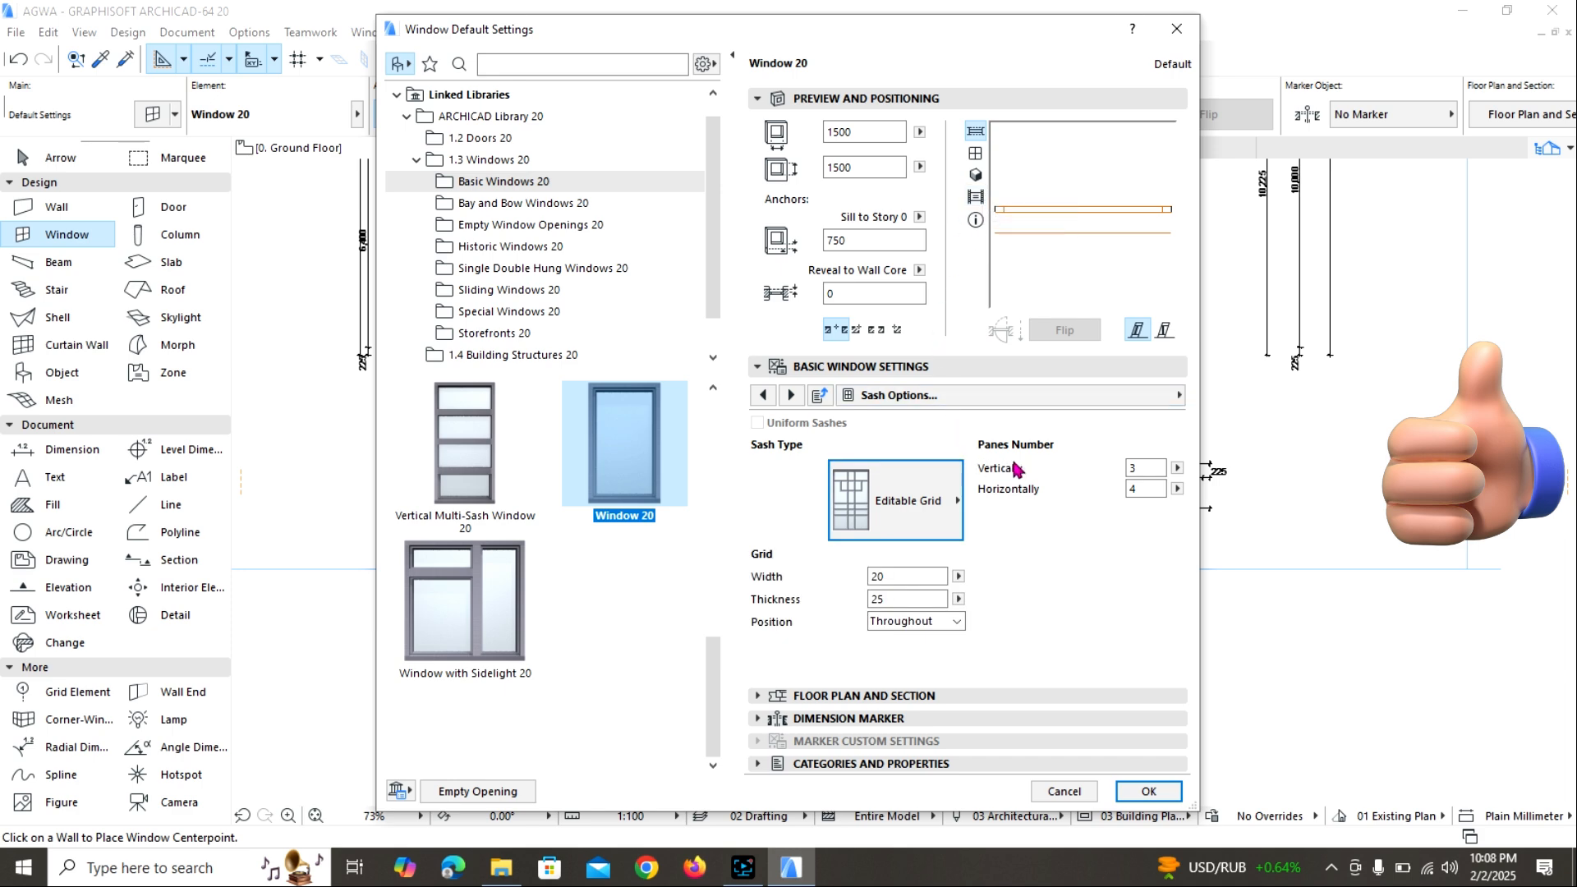
left_click(1148, 791)
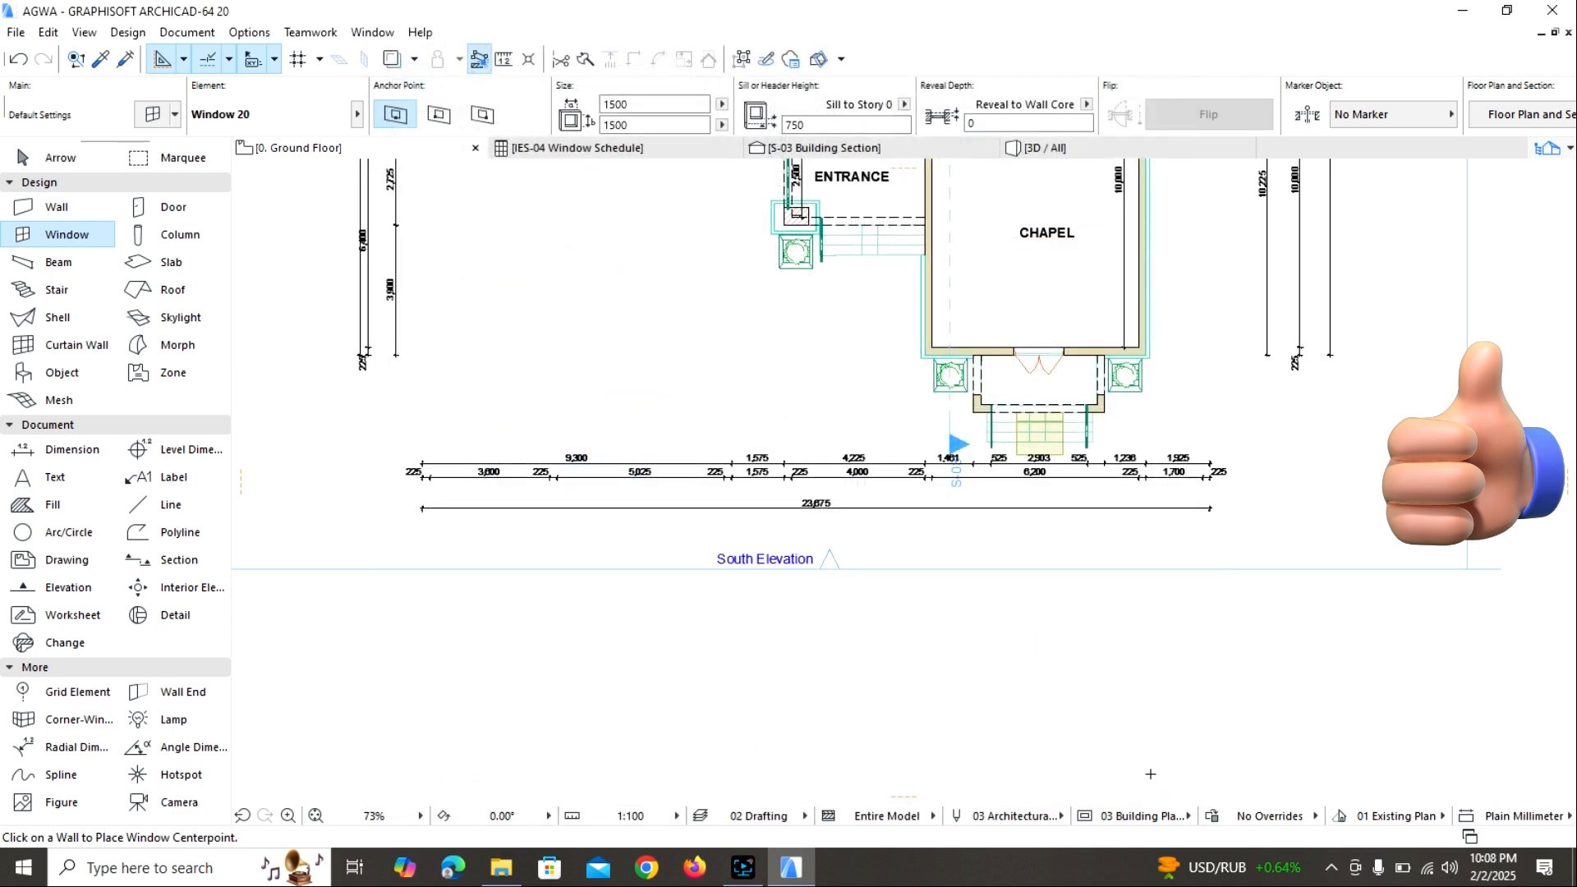
Place 1500 x 1500 windows in the front walls of the 5,025-wide room, the bedroom and the meeting room facing the entrance.
scroll(903, 498, "down", 2)
middle_click_drag(918, 516, 1104, 647)
scroll(886, 369, "up", 5)
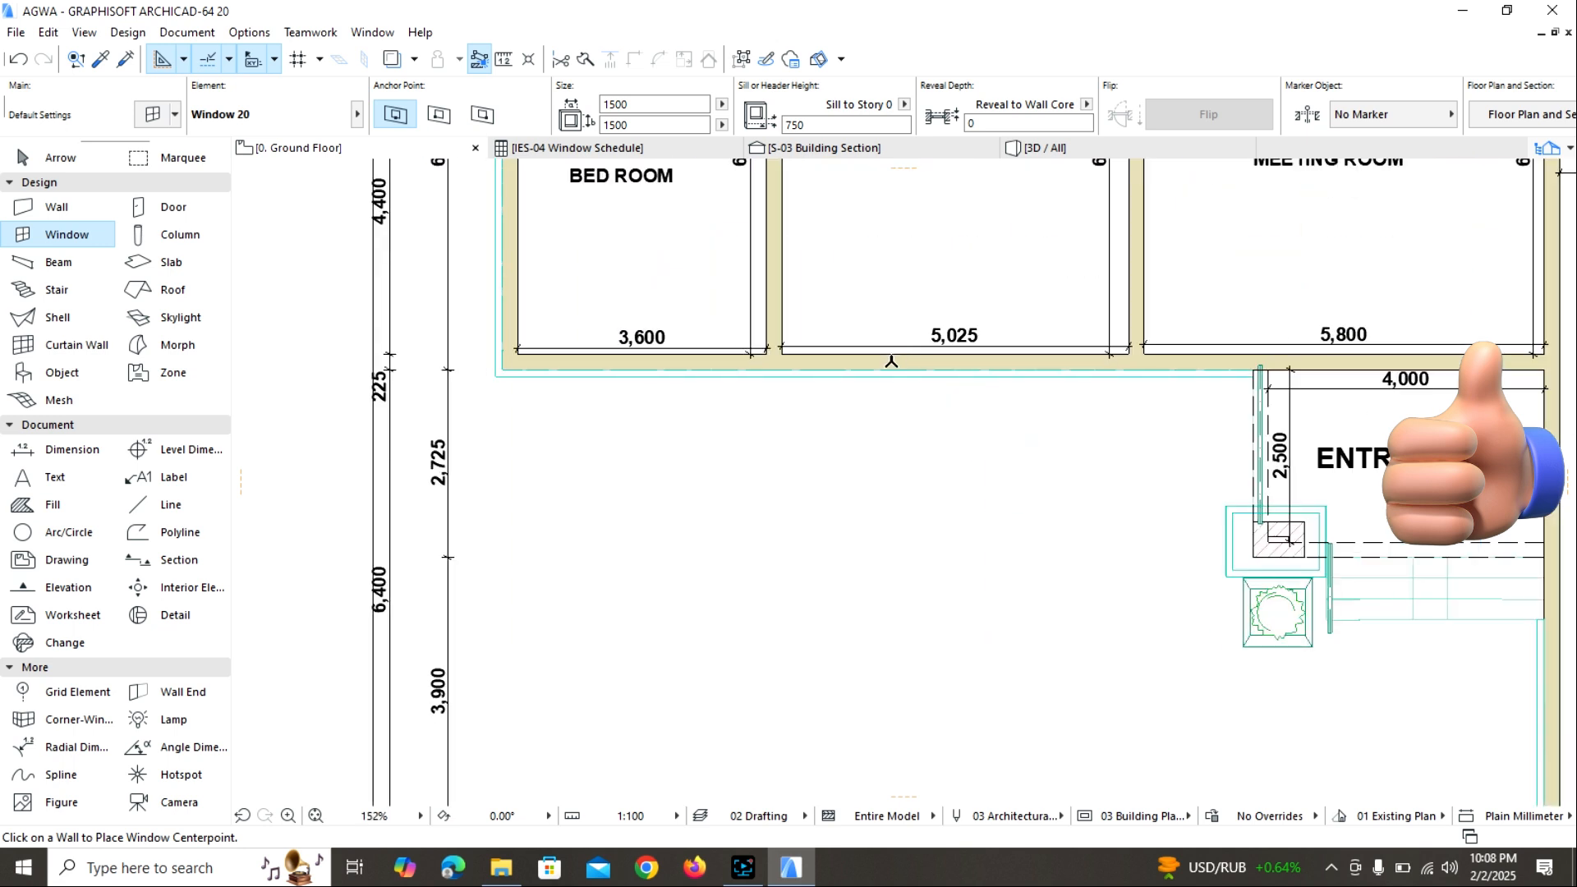
left_click(955, 363)
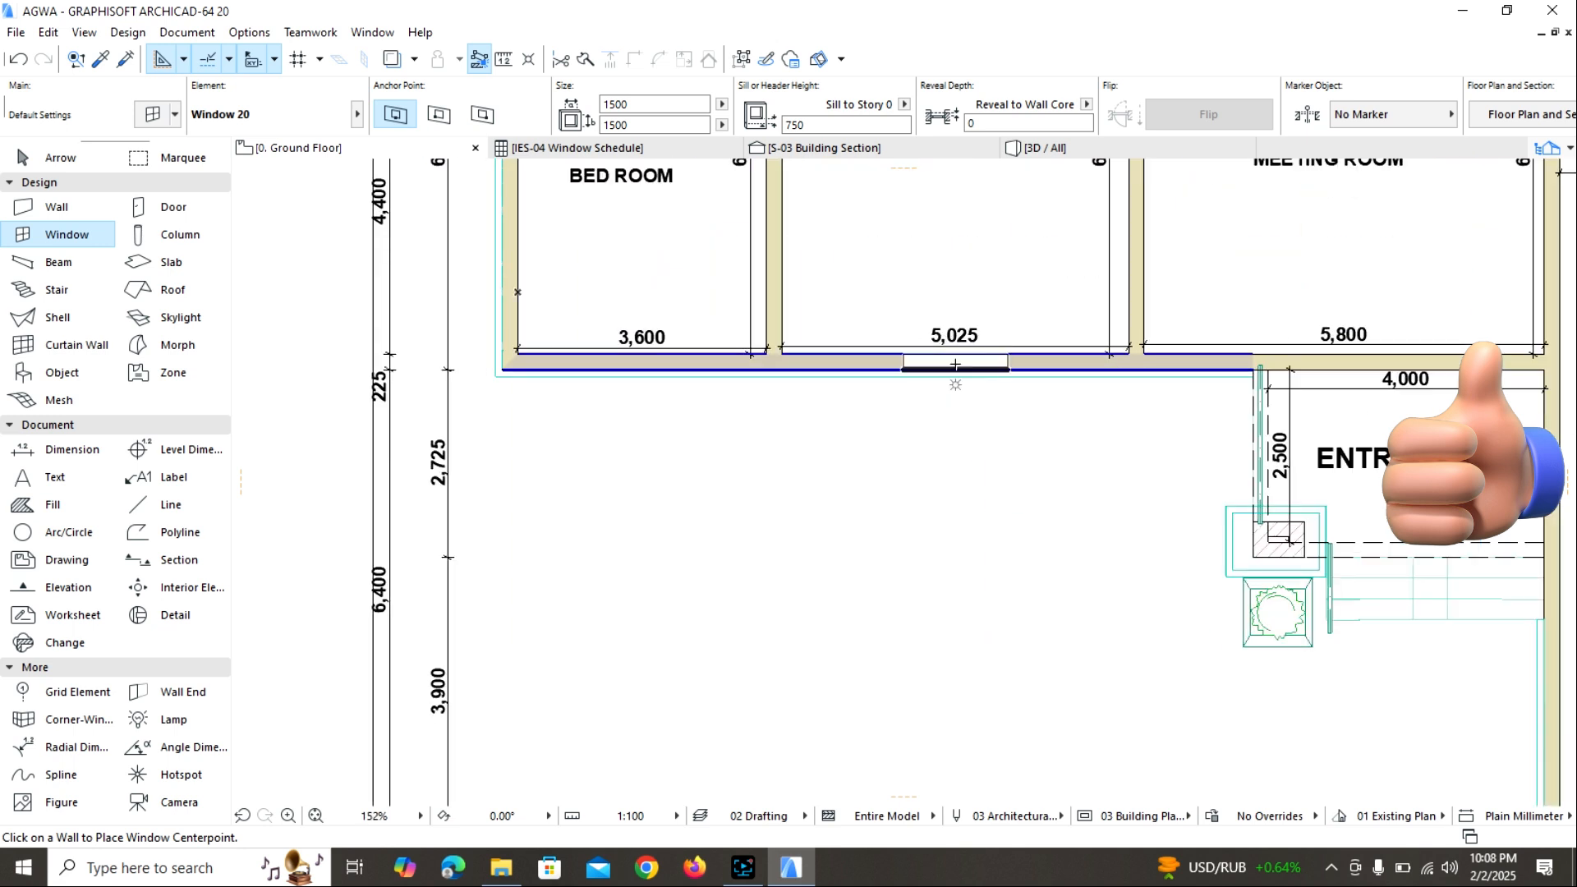
left_click(1003, 435)
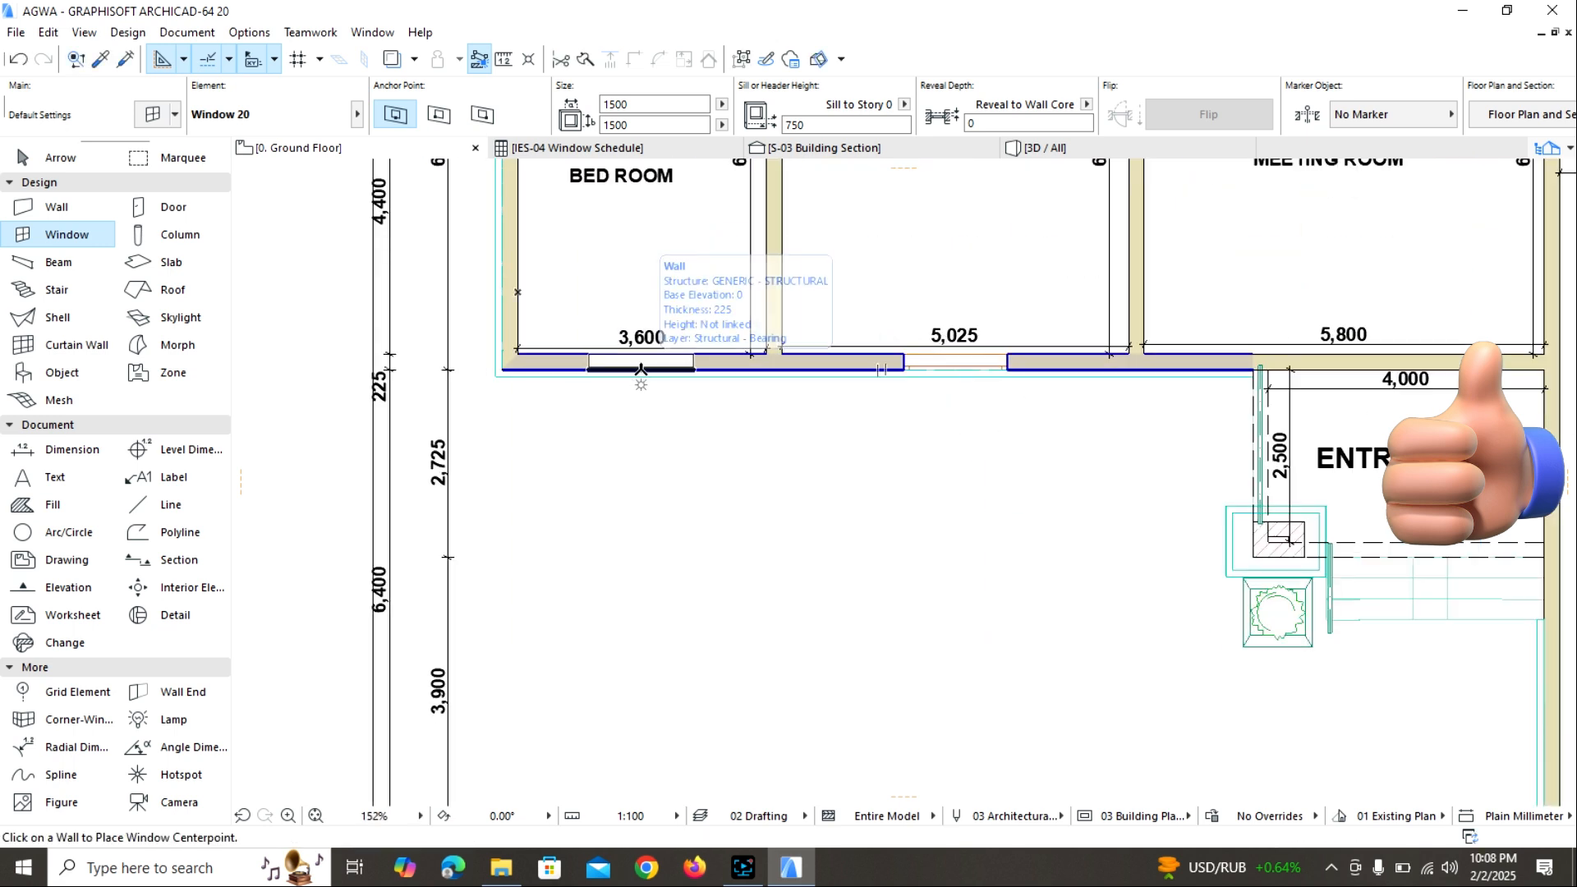
left_click(640, 363)
left_click(695, 398)
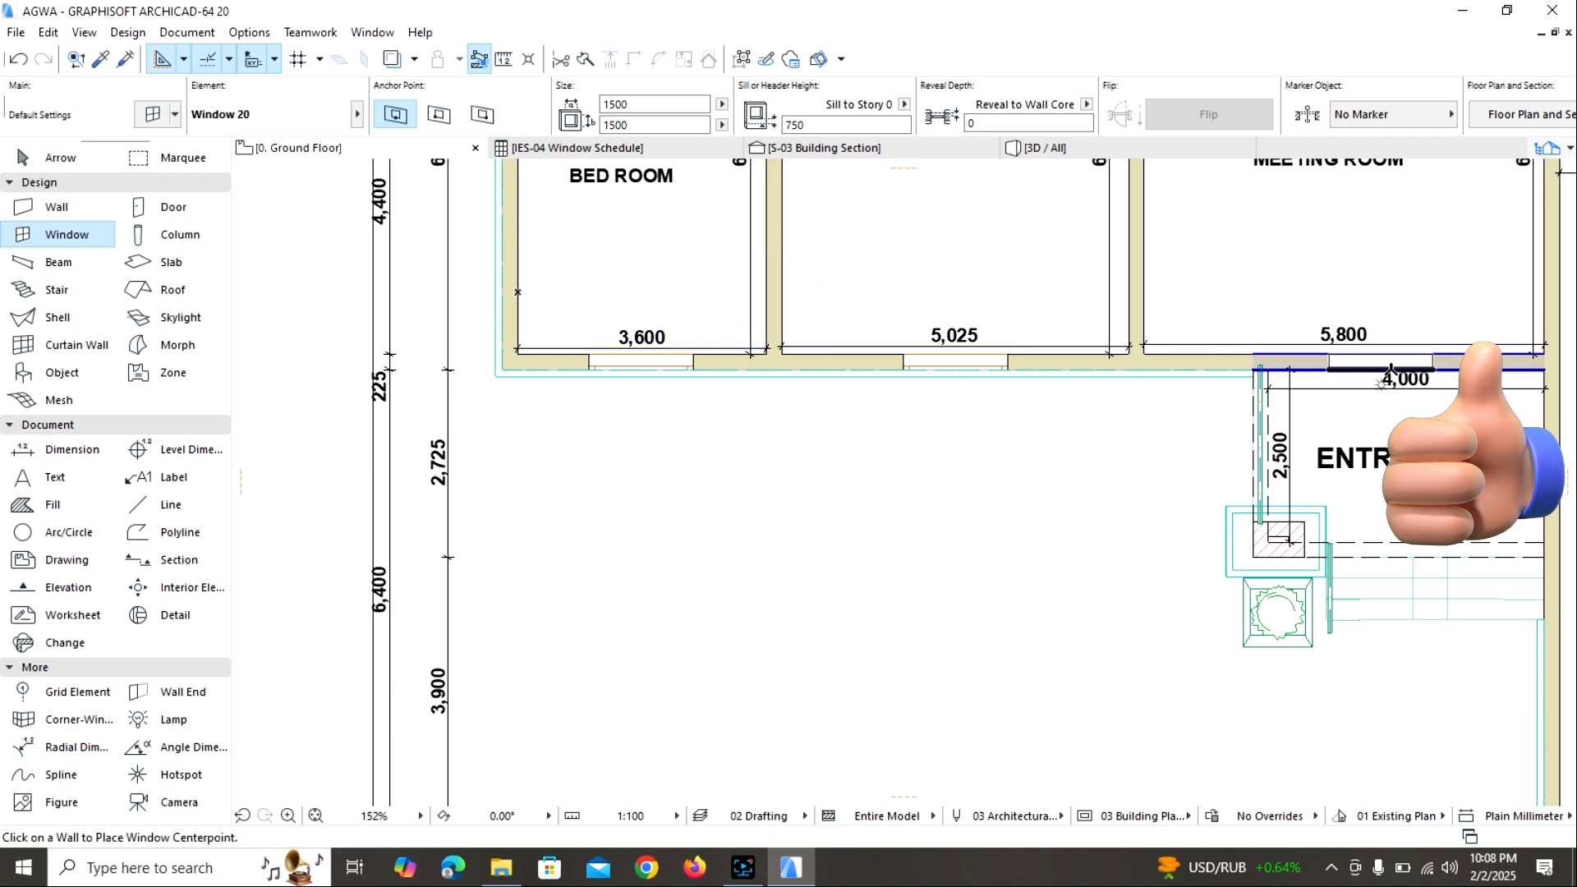
left_click(1421, 378)
left_click(1396, 427)
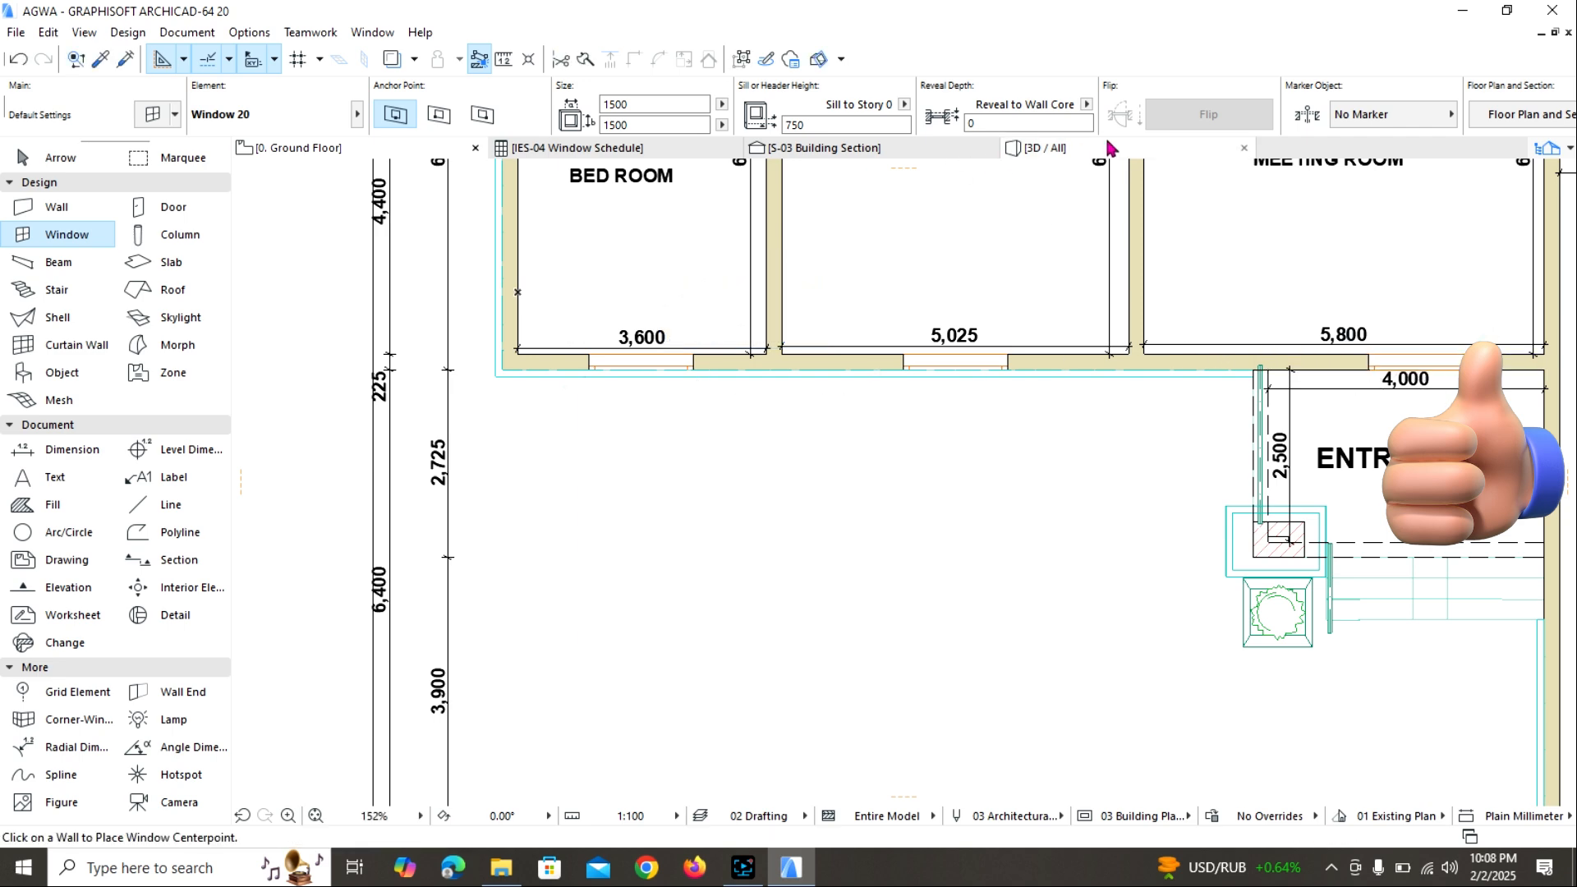
Examine the new ground-floor windows, their sash grids and casings in 3D, and return to the Ground Floor plan.
left_click(1103, 150)
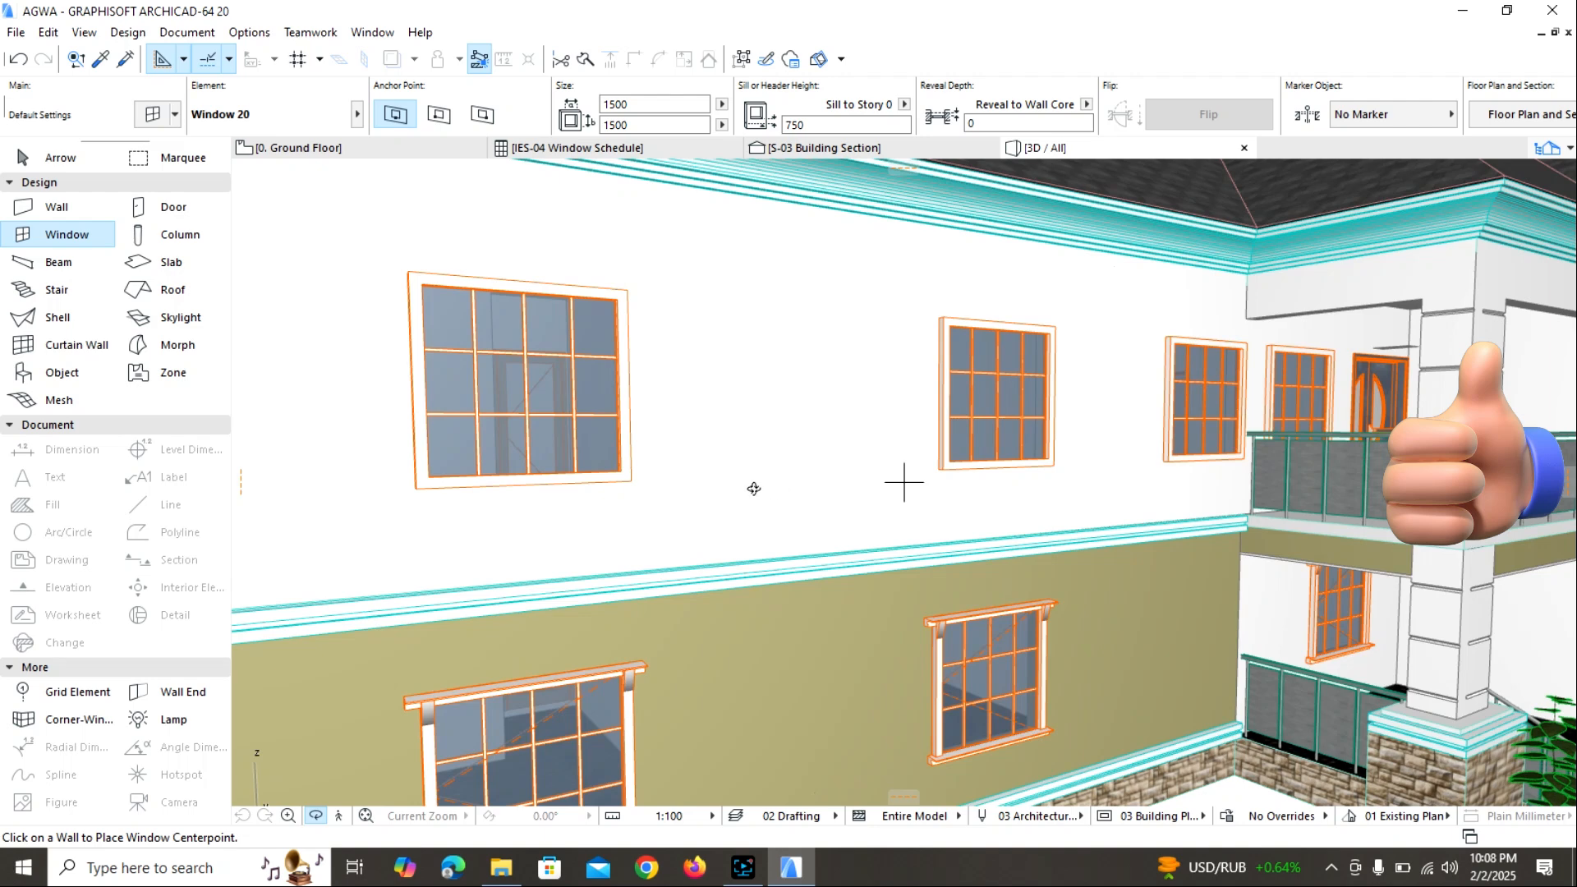
scroll(754, 491, "down", 4)
scroll(688, 662, "down", 5)
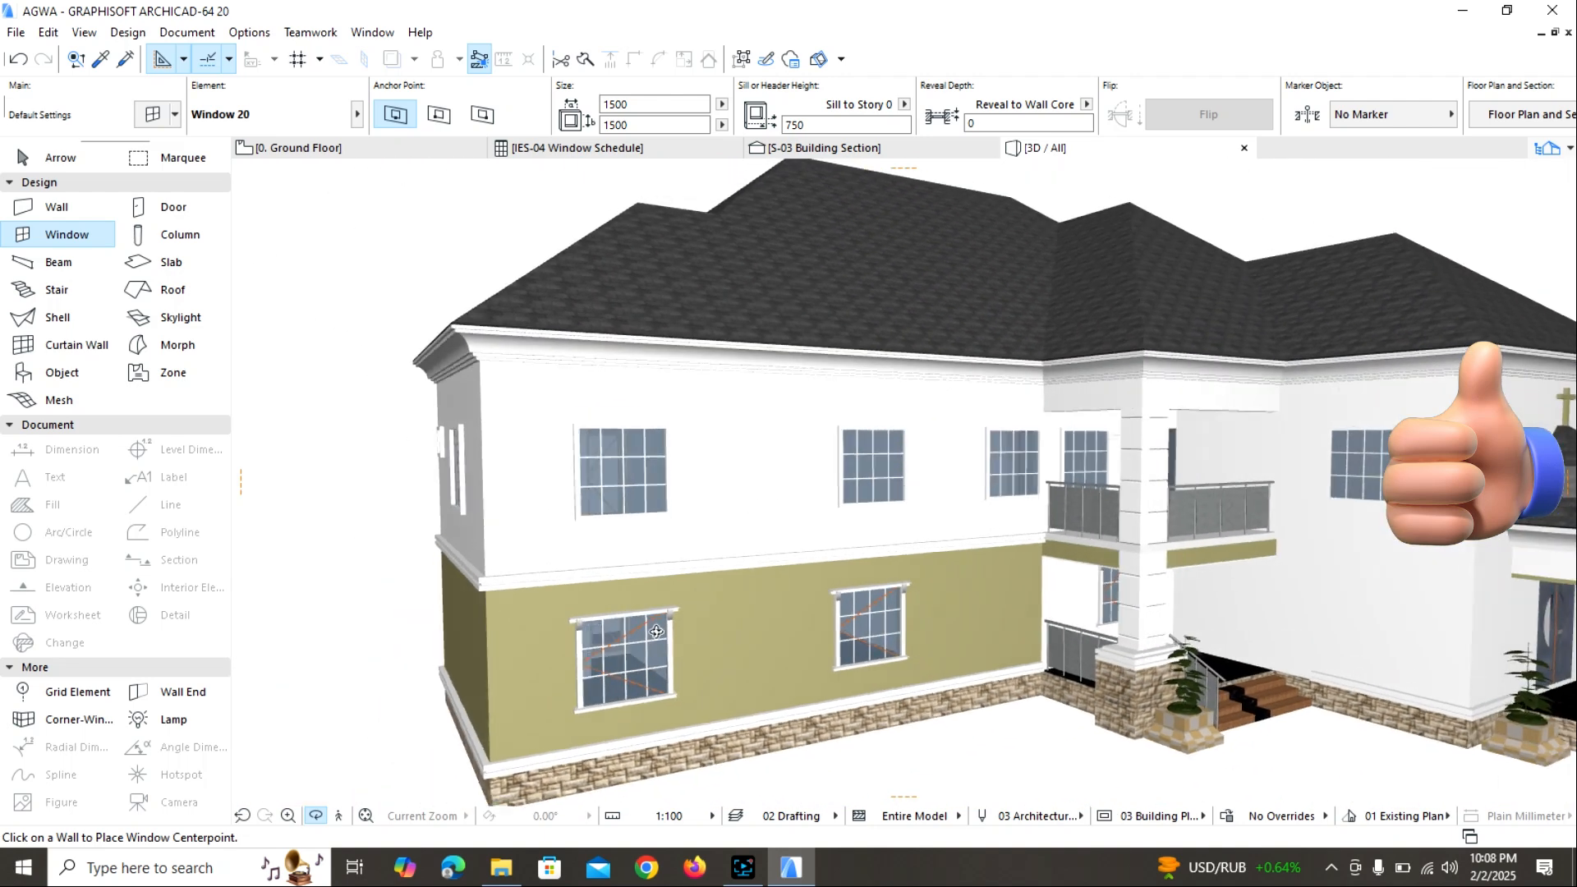
scroll(835, 629, "up", 8)
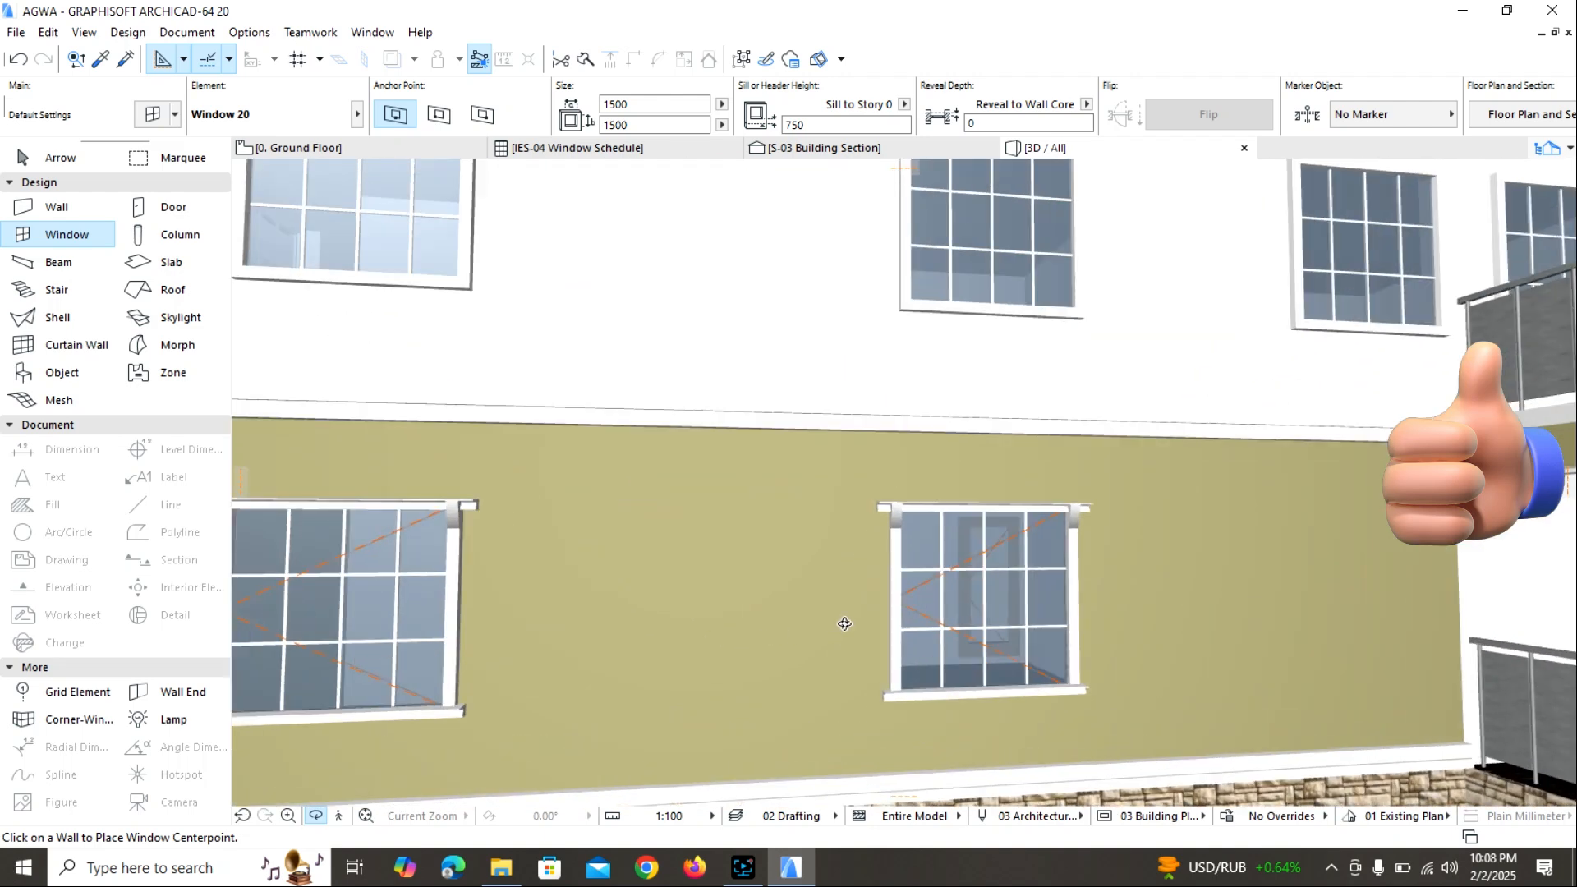
scroll(893, 613, "down", 8)
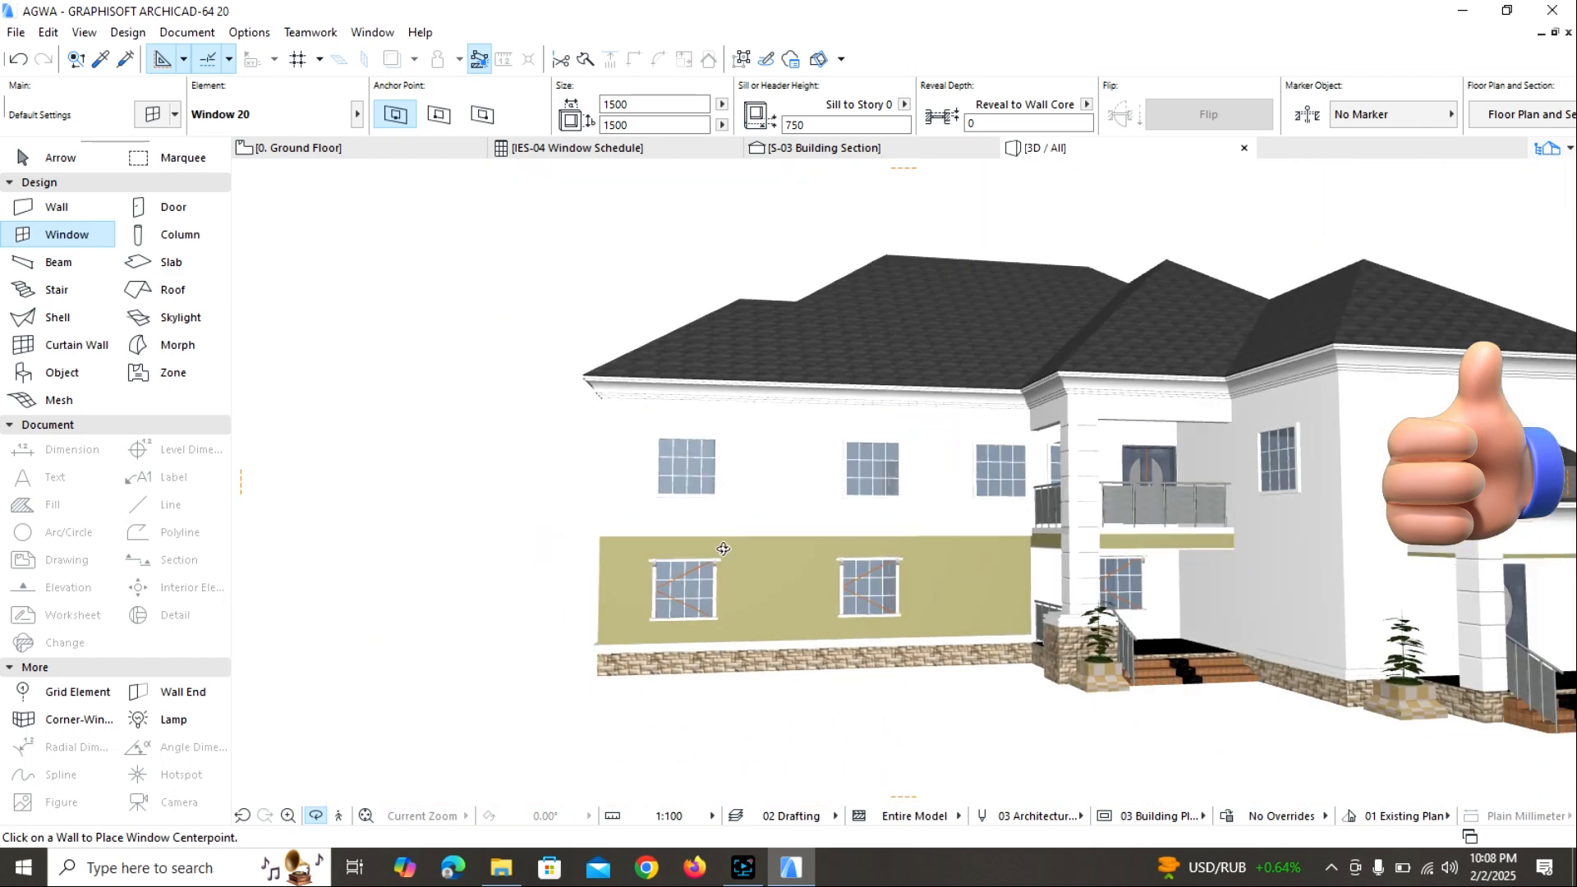
scroll(561, 328, "down", 1)
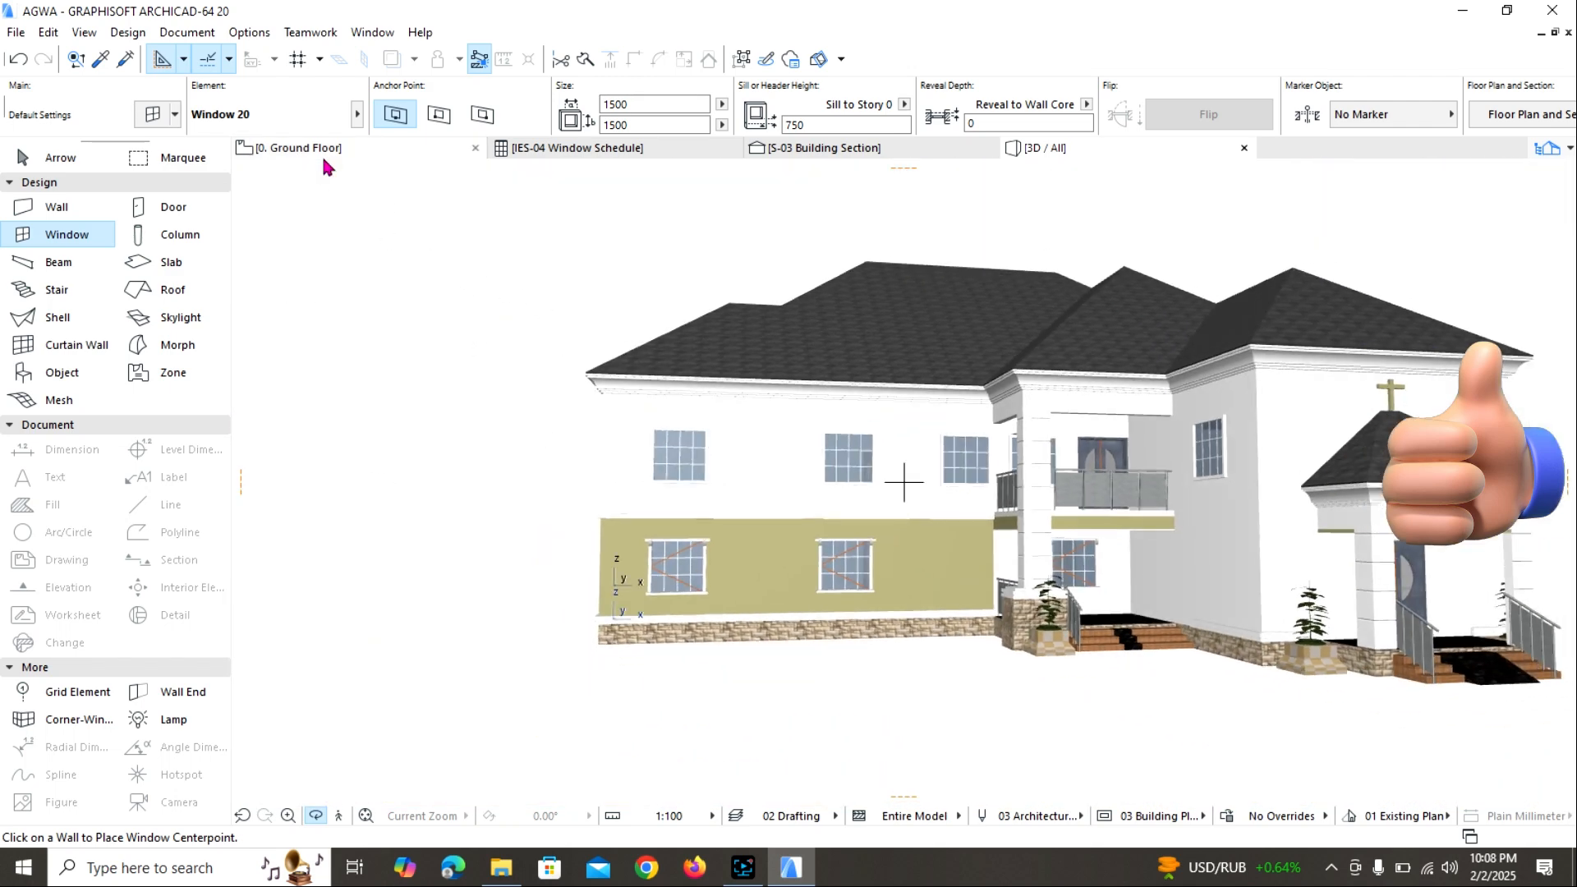
left_click(300, 148)
scroll(662, 268, "down", 2)
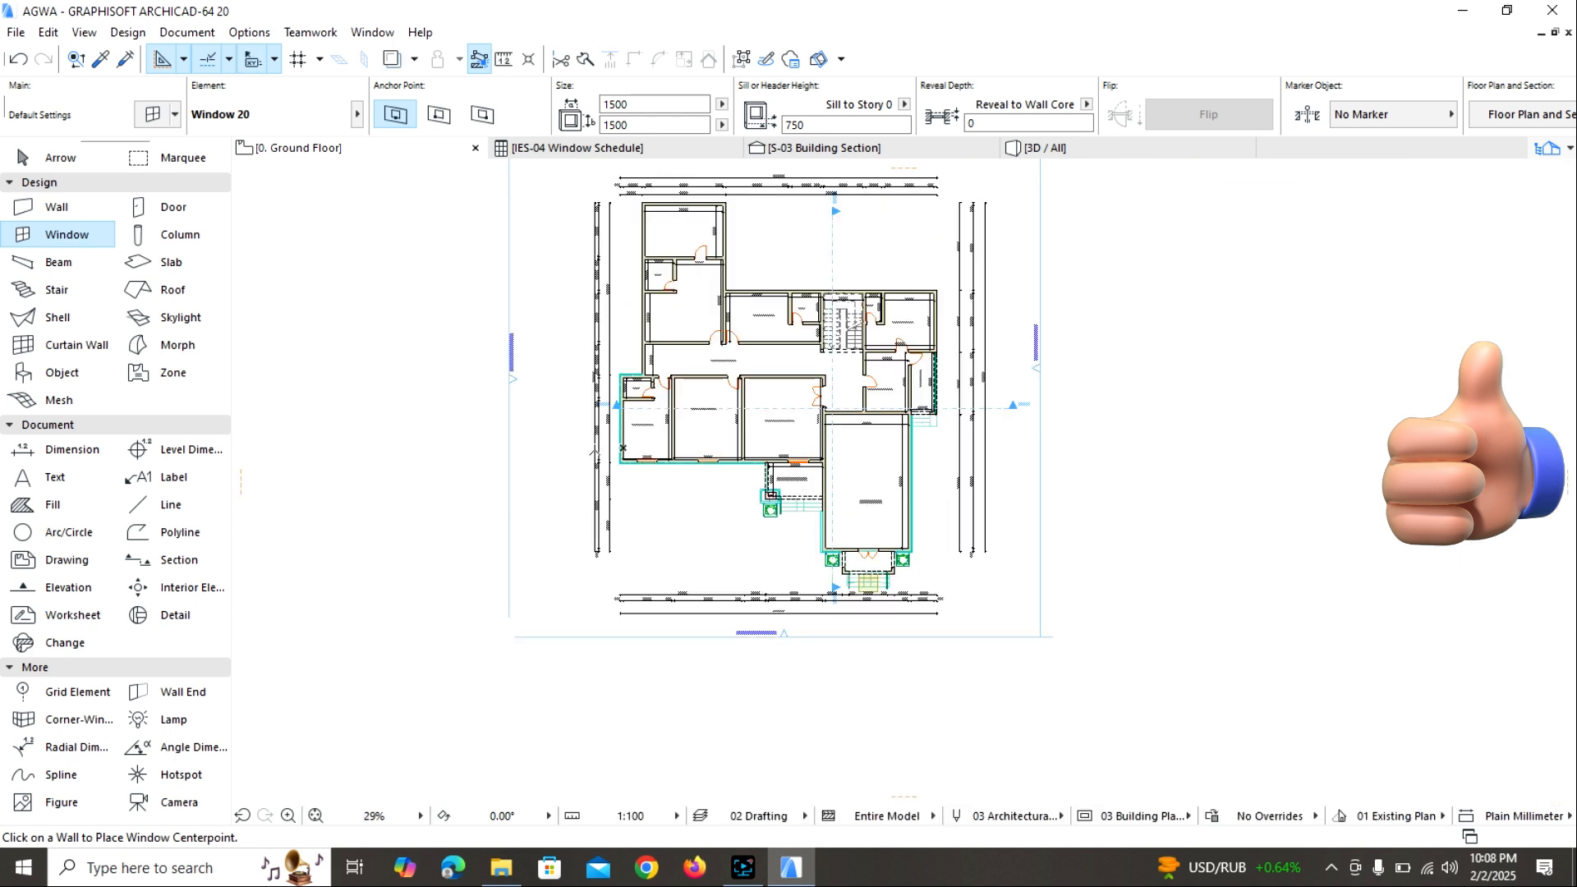
key("Escape")
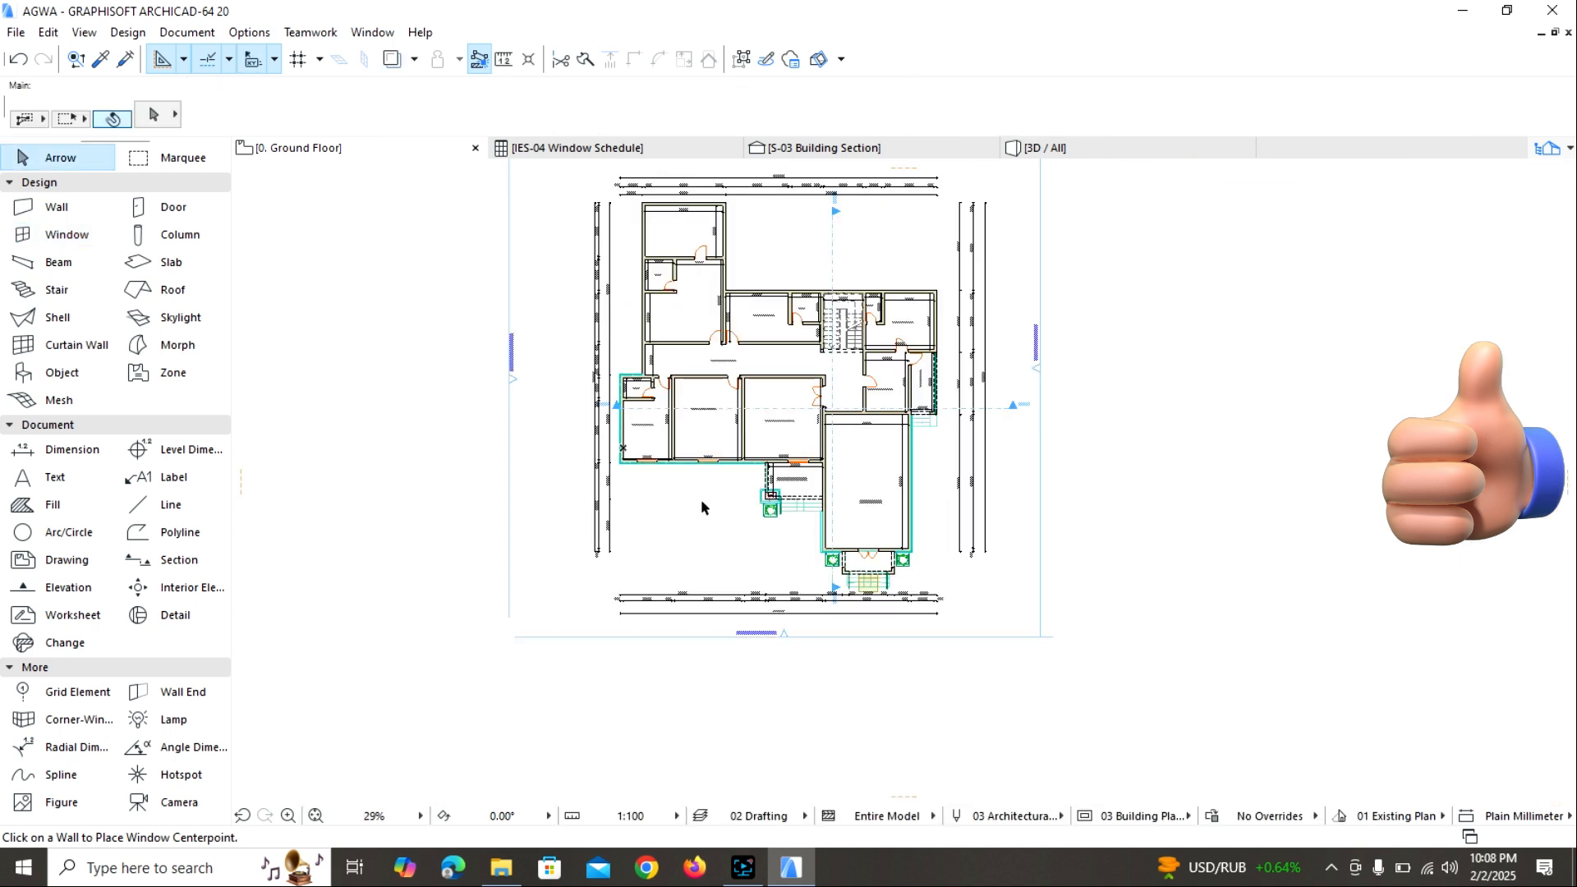